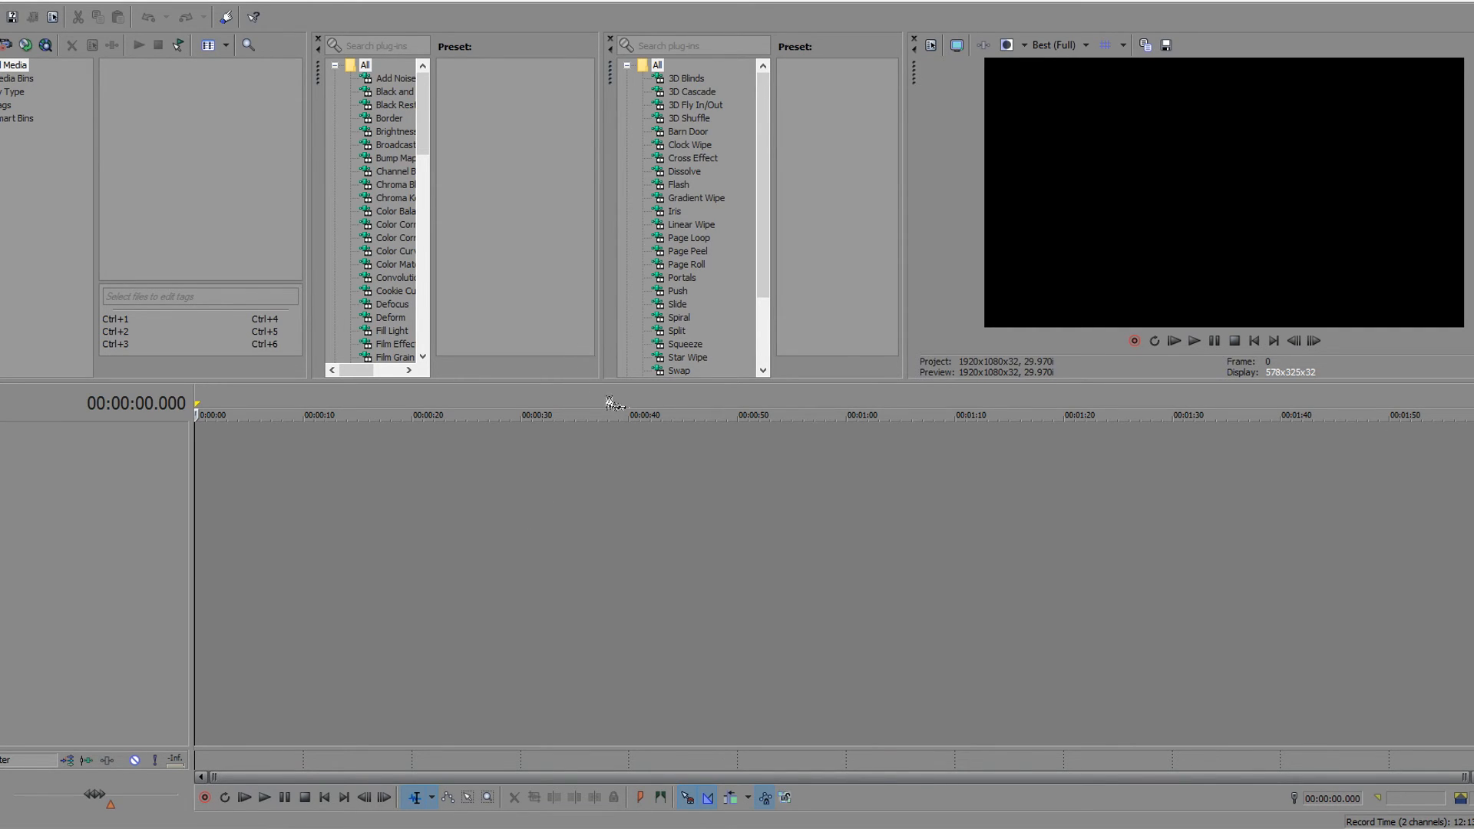
Enlarge the panels above the timeline and widen the video effects list until its names are readable
drag(619, 381, 619, 429)
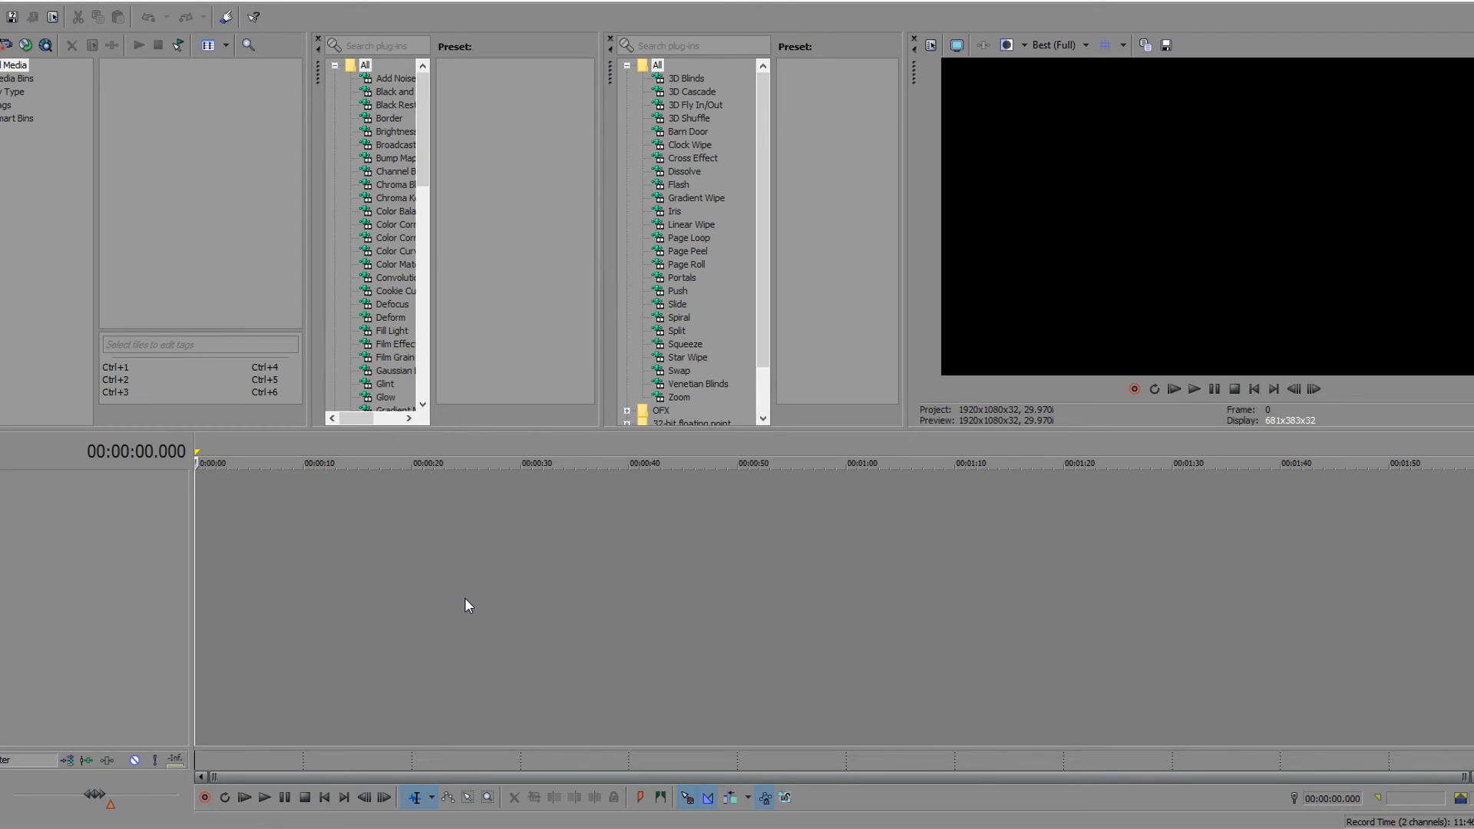
click(1009, 564)
click(513, 552)
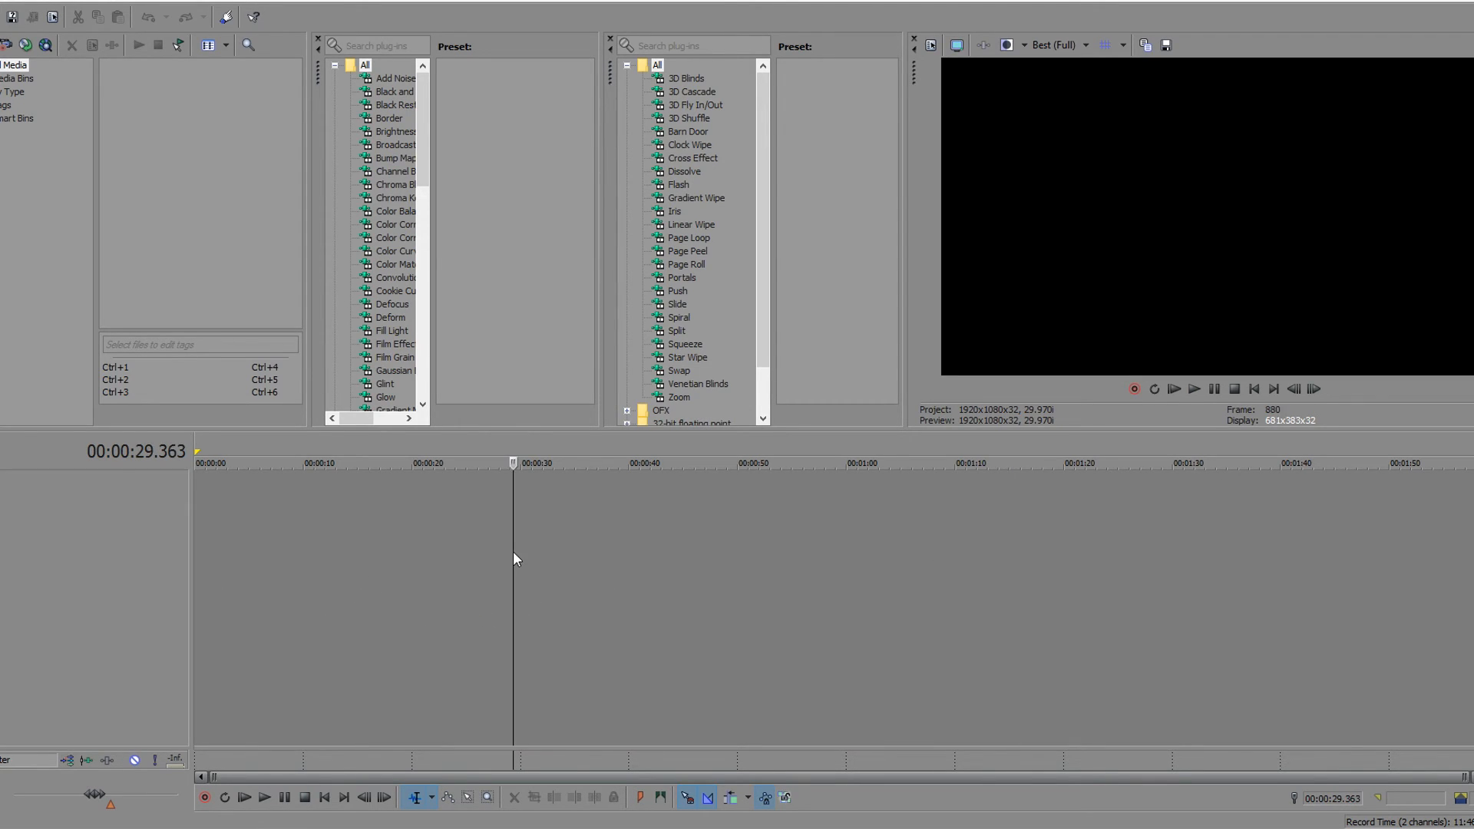
drag(517, 545, 198, 546)
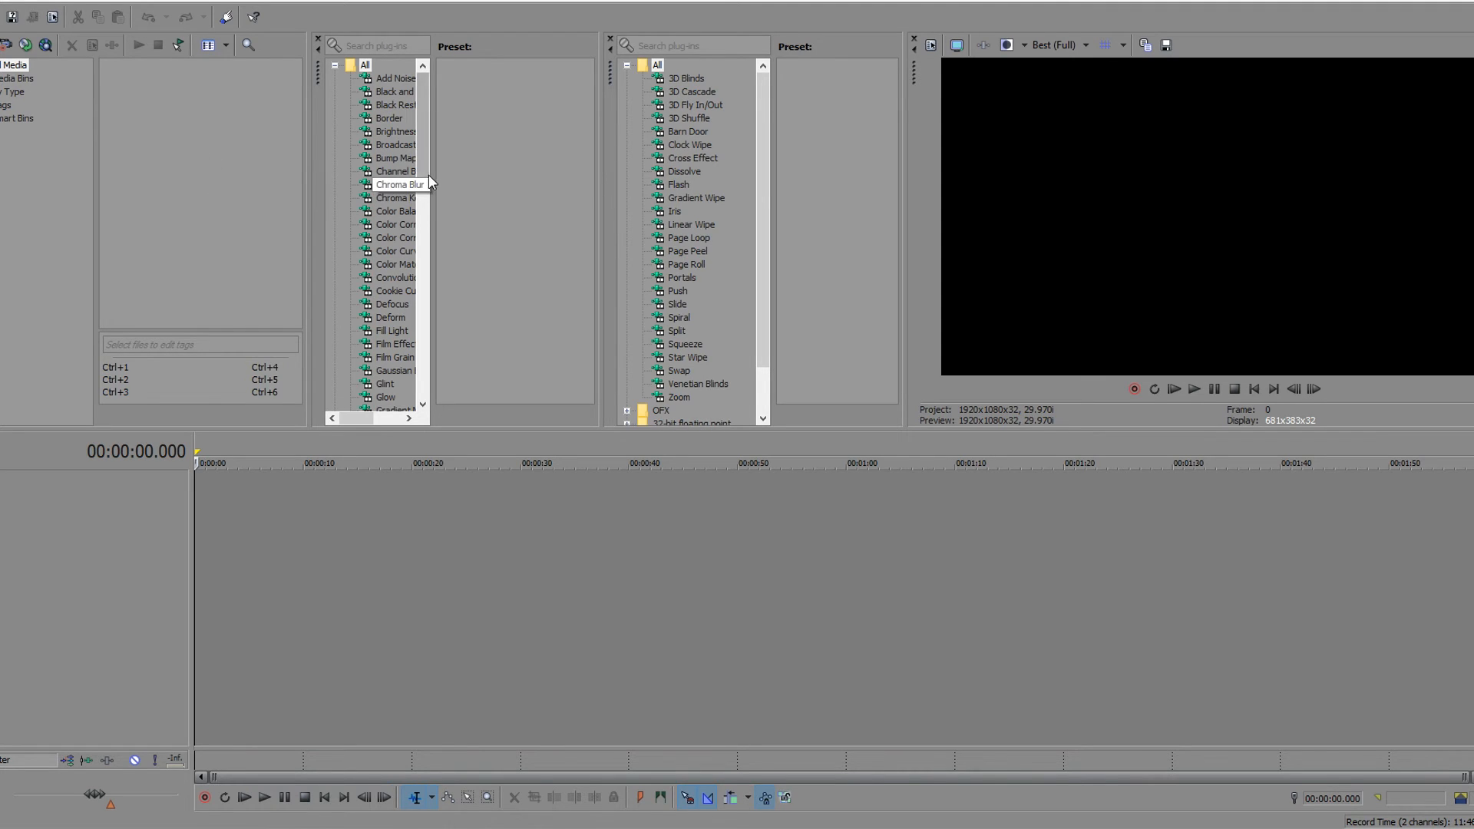
drag(435, 196, 509, 219)
Examine the available video effects, the transitions and the display options for windows and tracks
scroll(472, 227, down, 15)
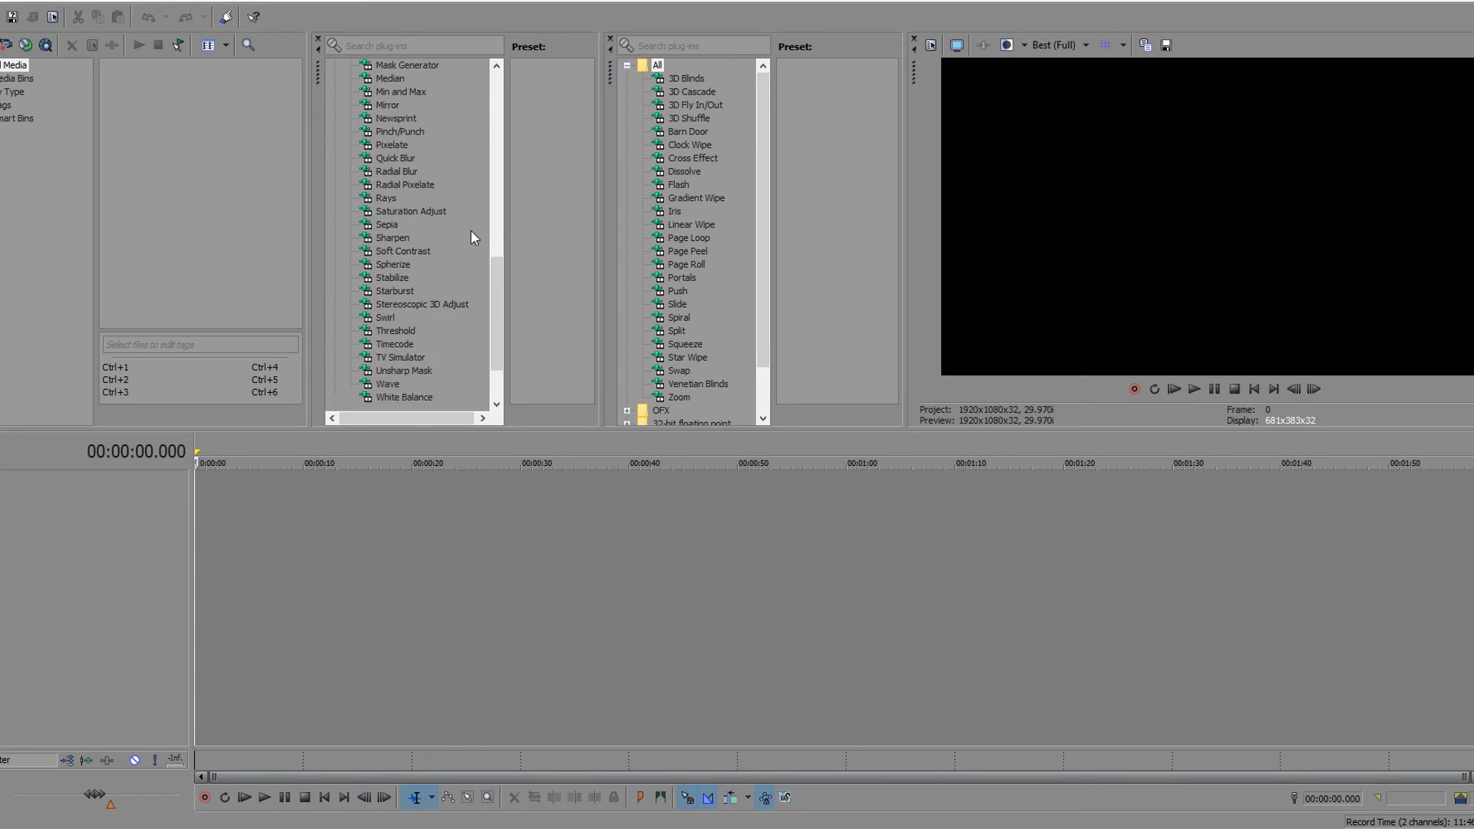
scroll(471, 229, up, 15)
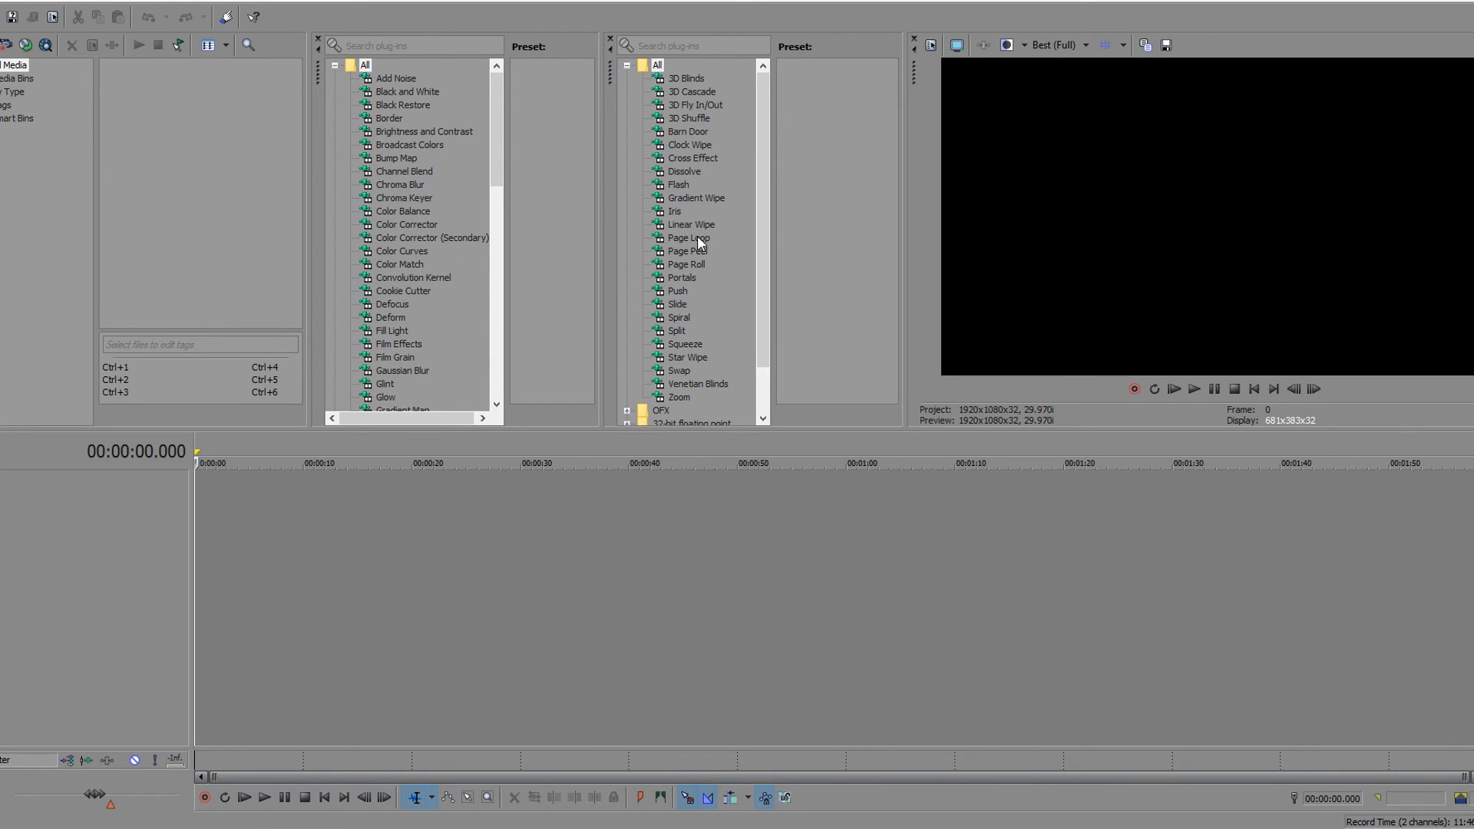
scroll(697, 236, down, 2)
scroll(697, 236, up, 2)
click(13, 1)
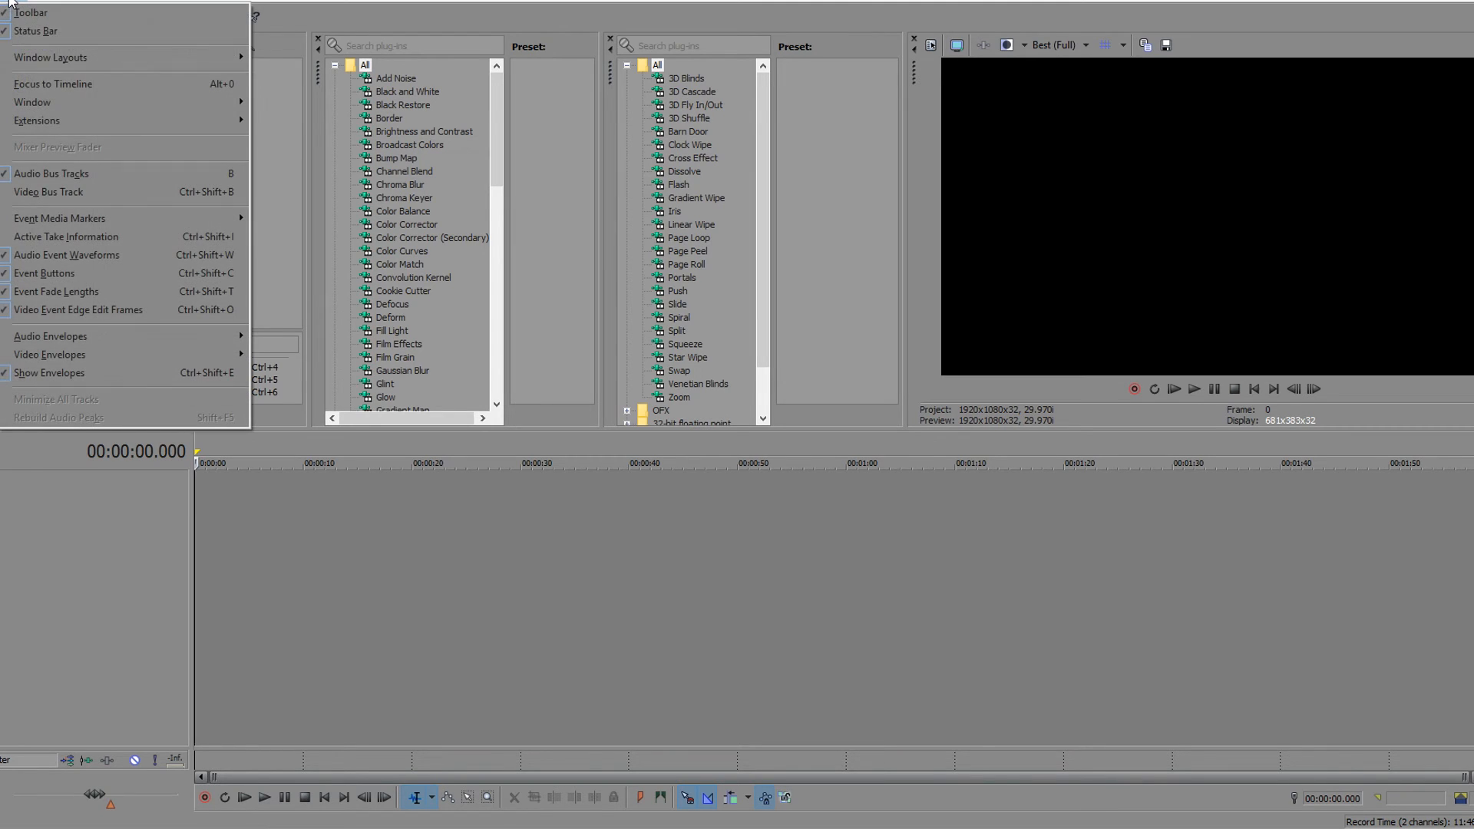
mouse_move(104, 96)
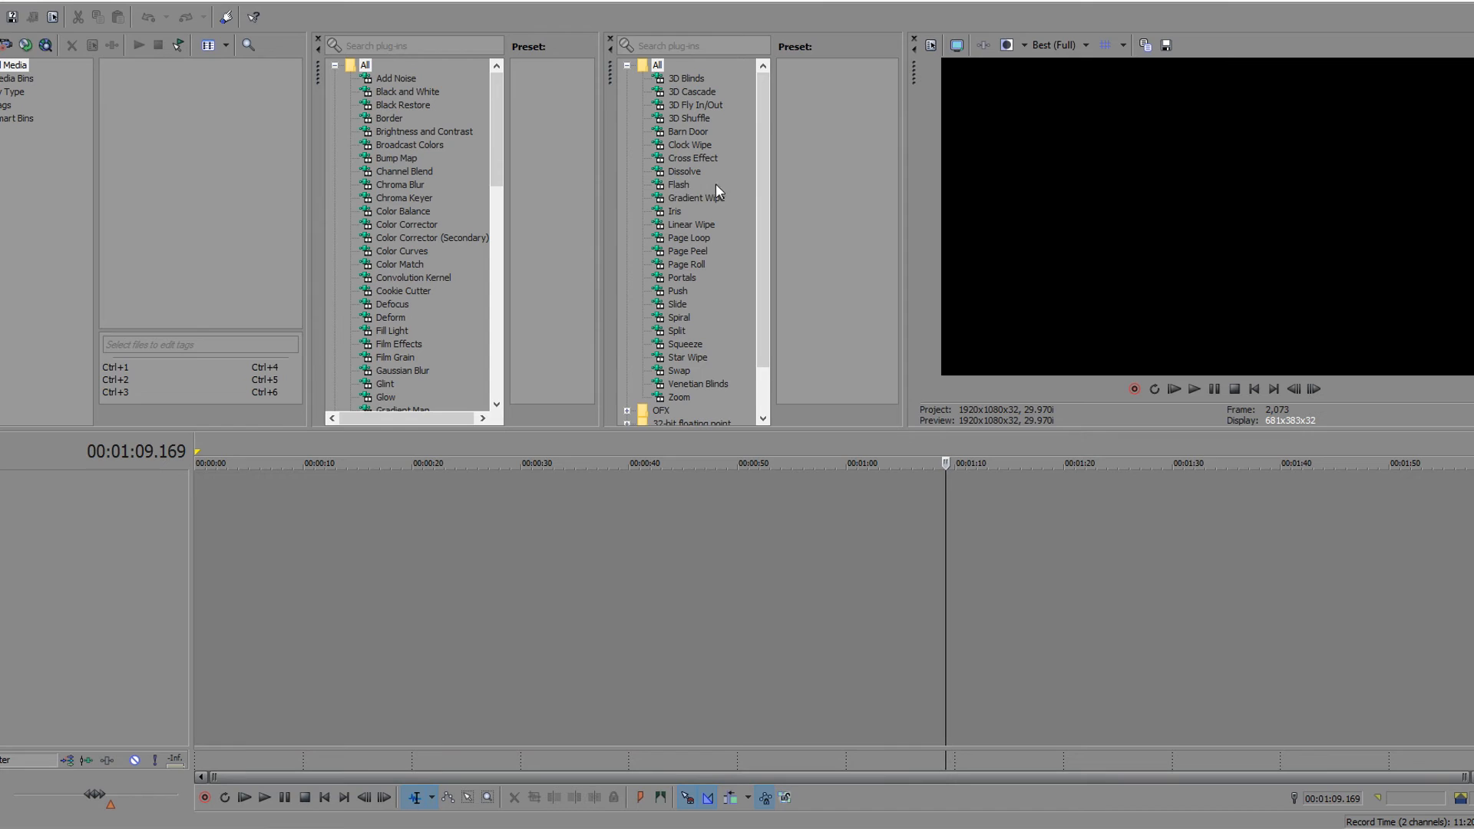
Start a new 1920x1080 project and set its frame rate to 60 fps
key(alt+f)
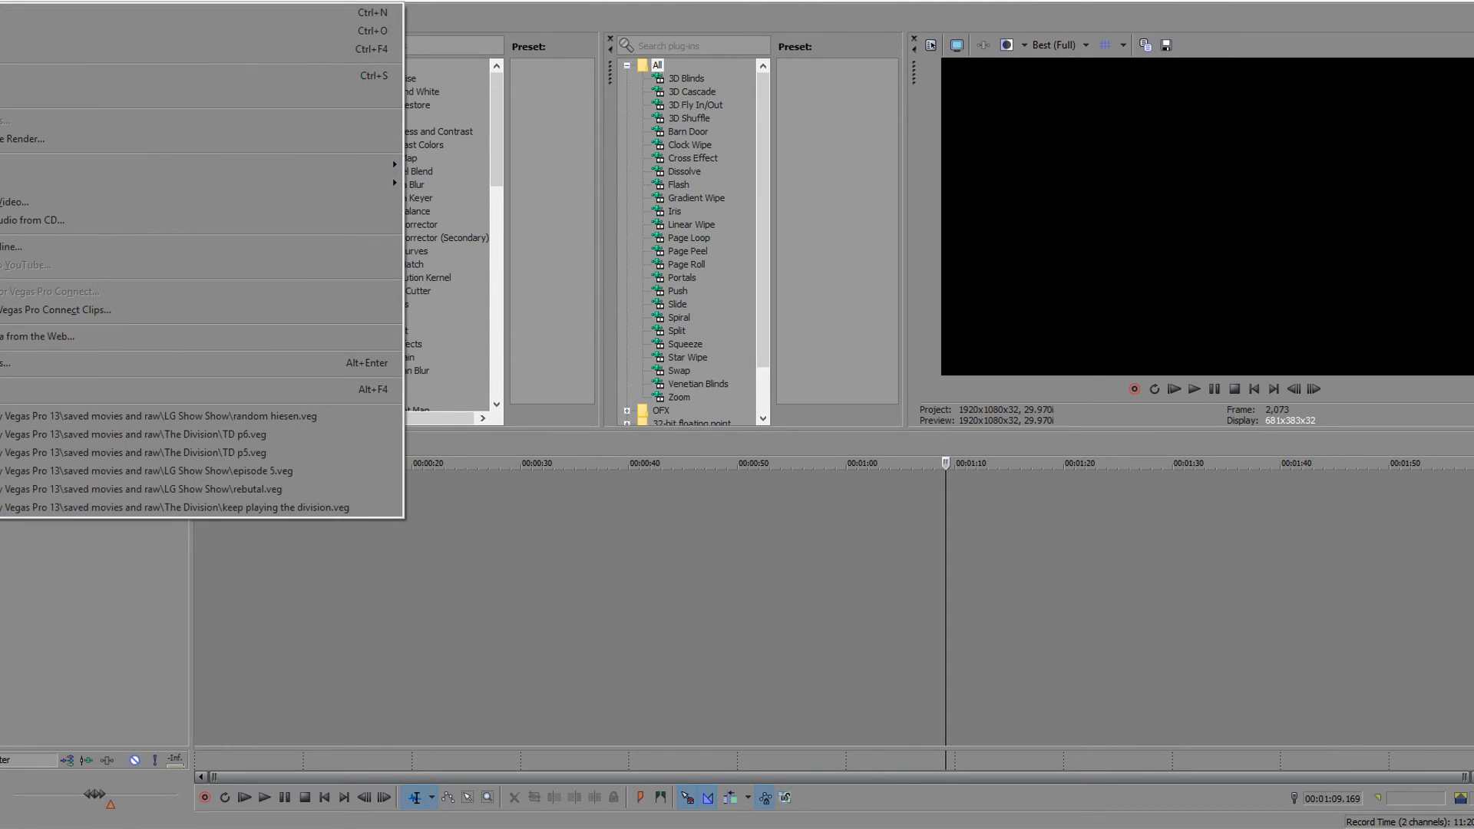
key(Return)
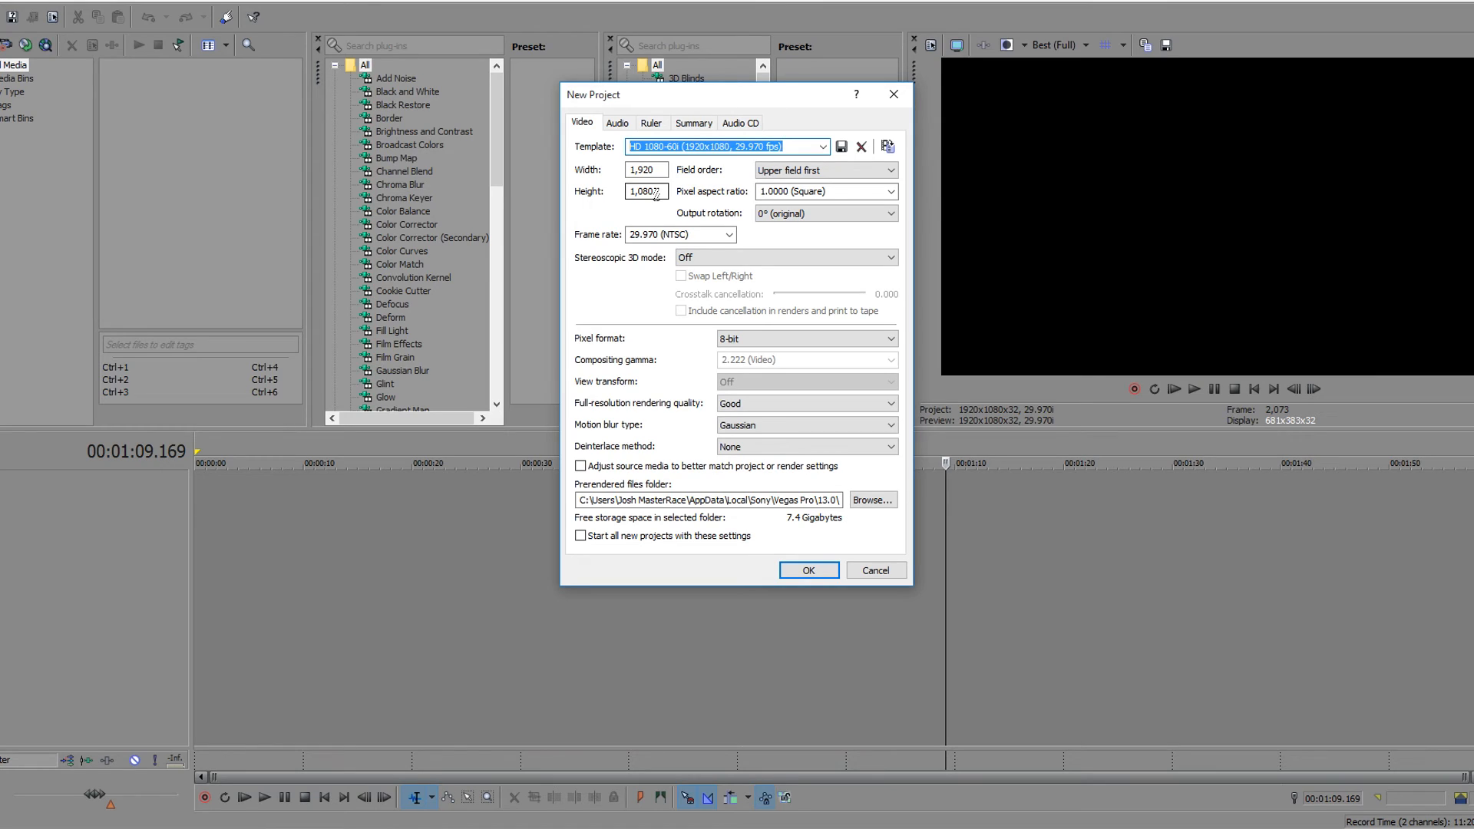
click(699, 234)
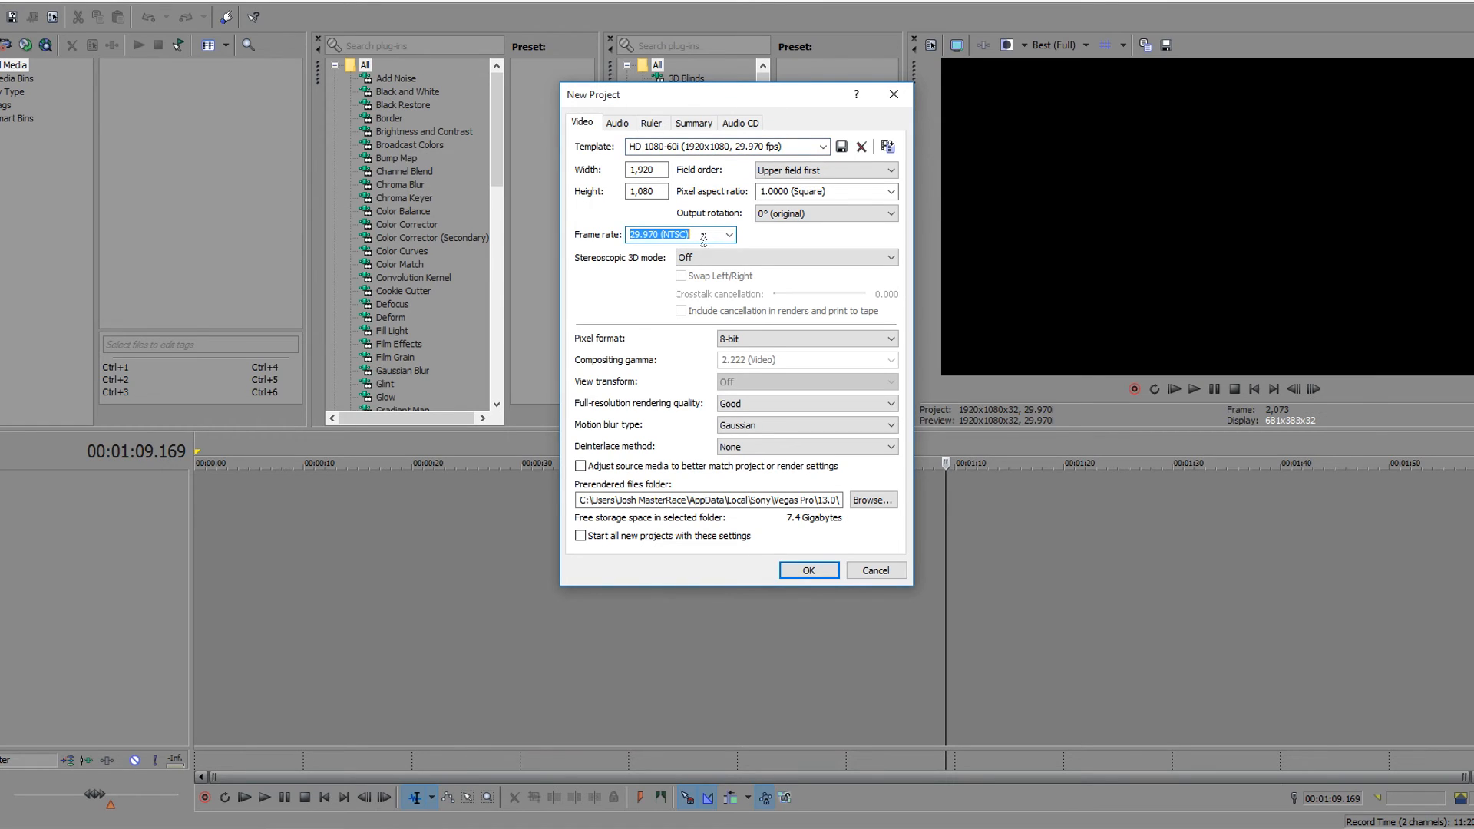
text(60.0000)
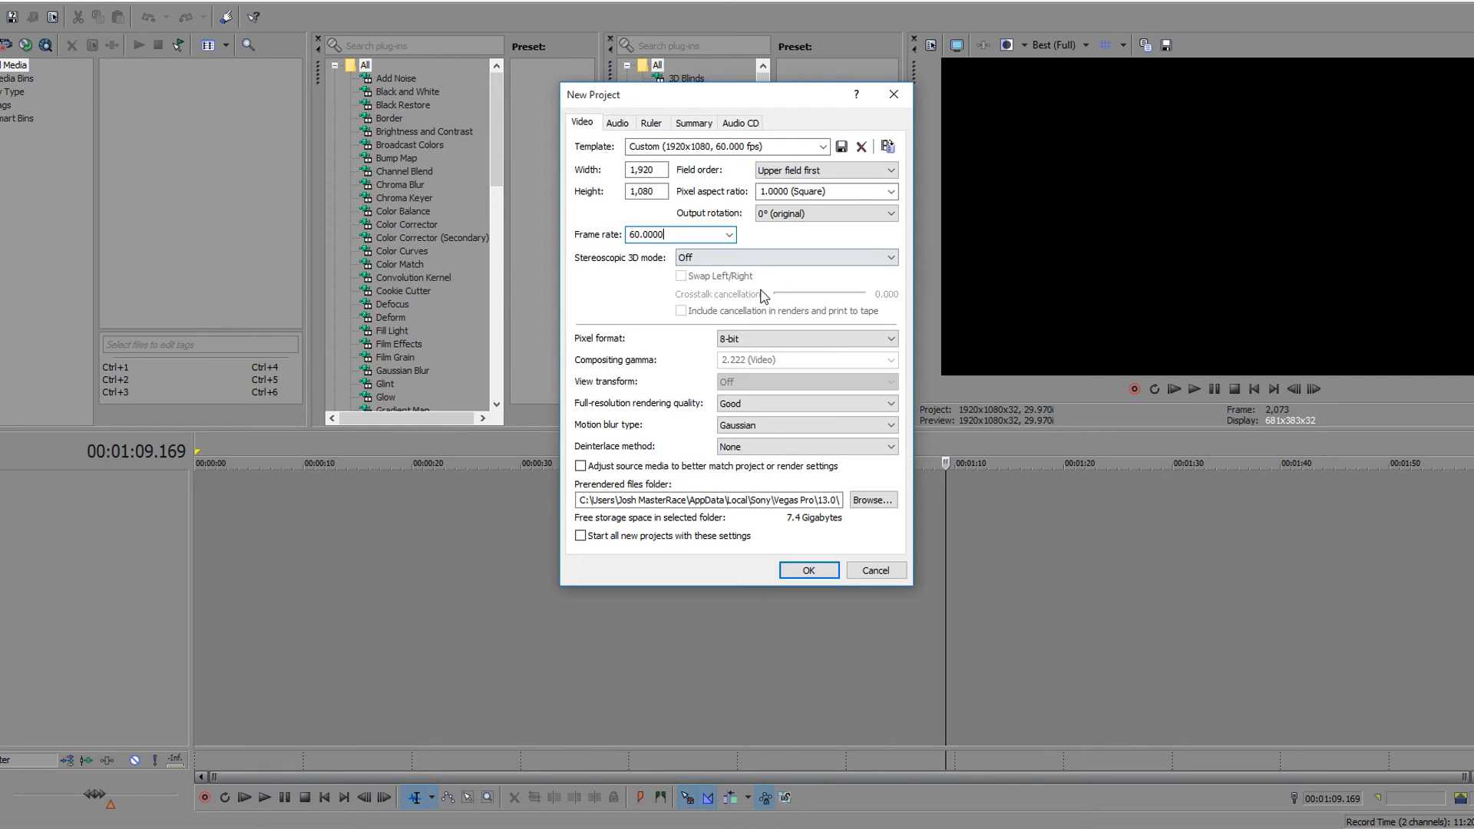
Set the full-resolution rendering quality to Best and create the project
click(784, 404)
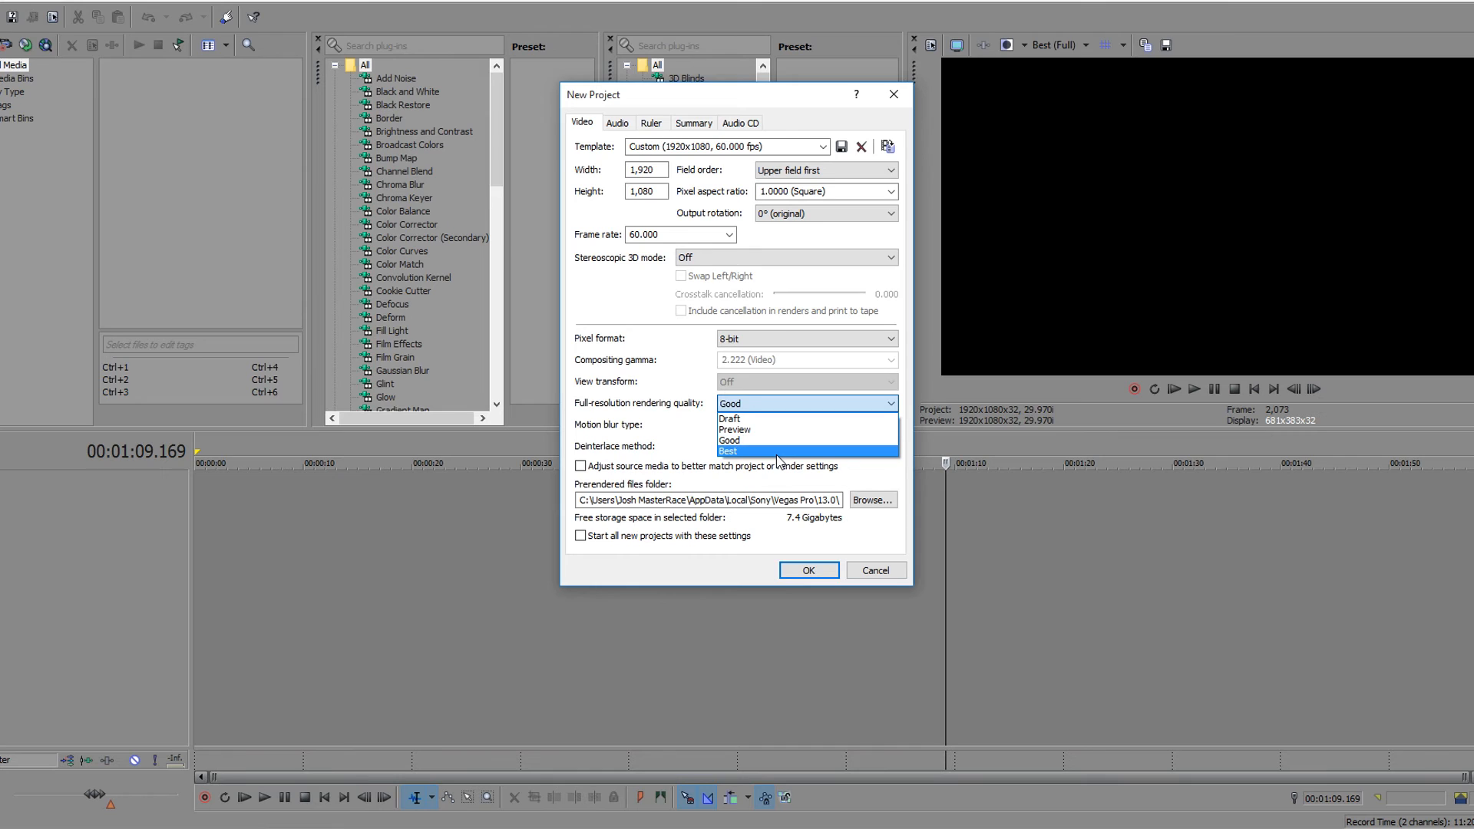
click(778, 455)
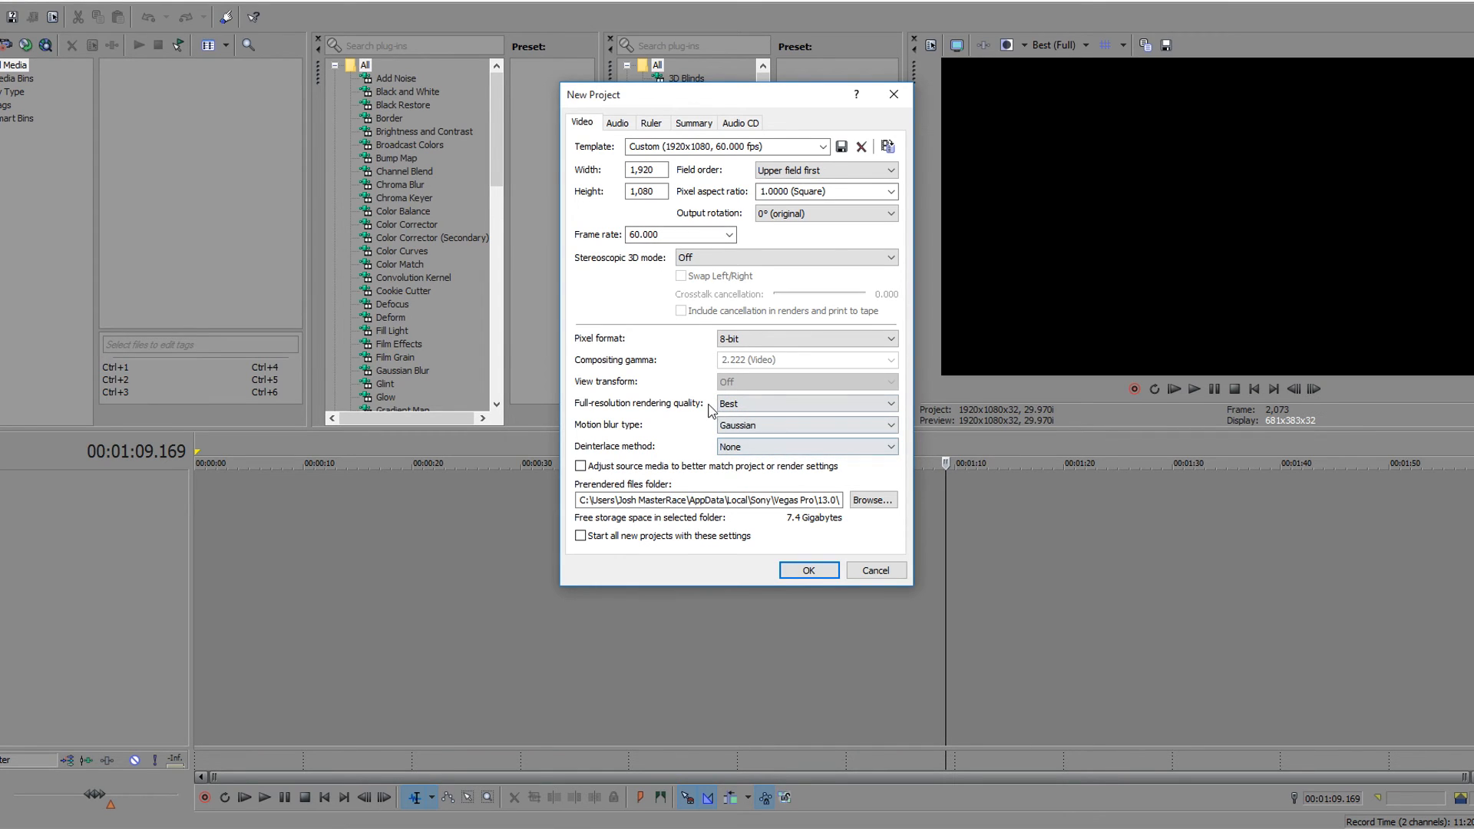
click(809, 572)
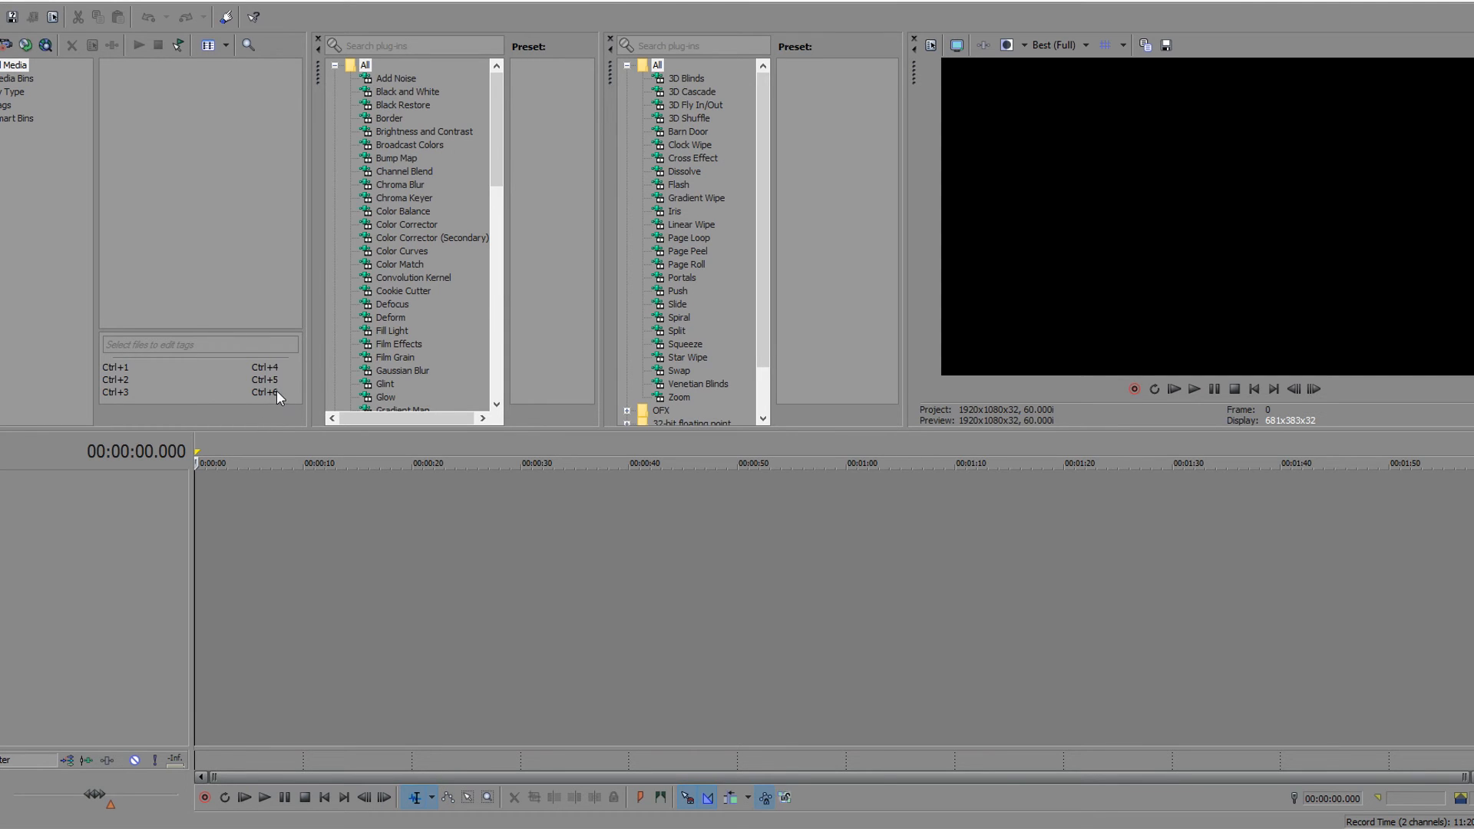
click(3, 2)
click(4, 31)
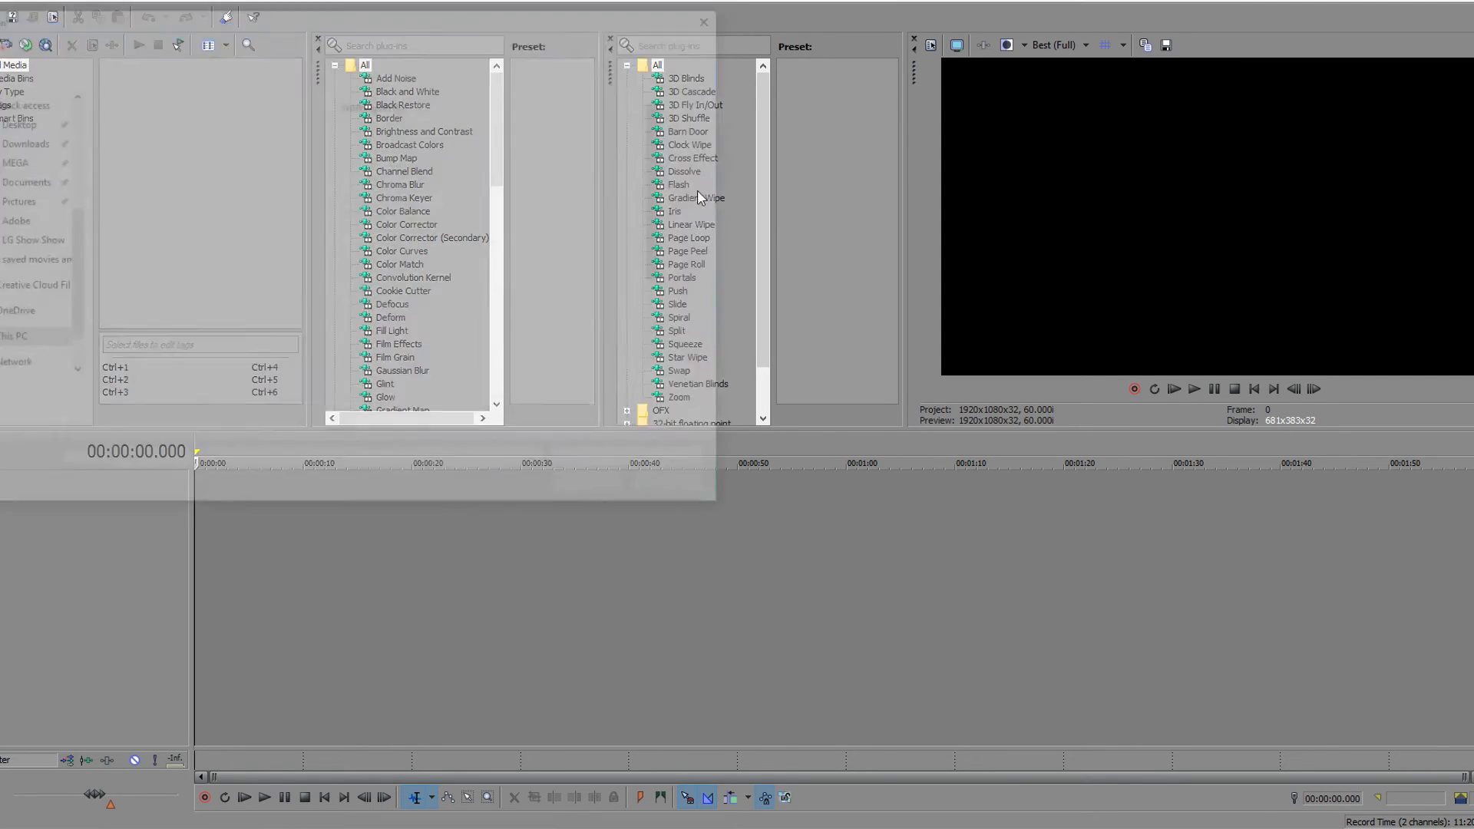
click(716, 12)
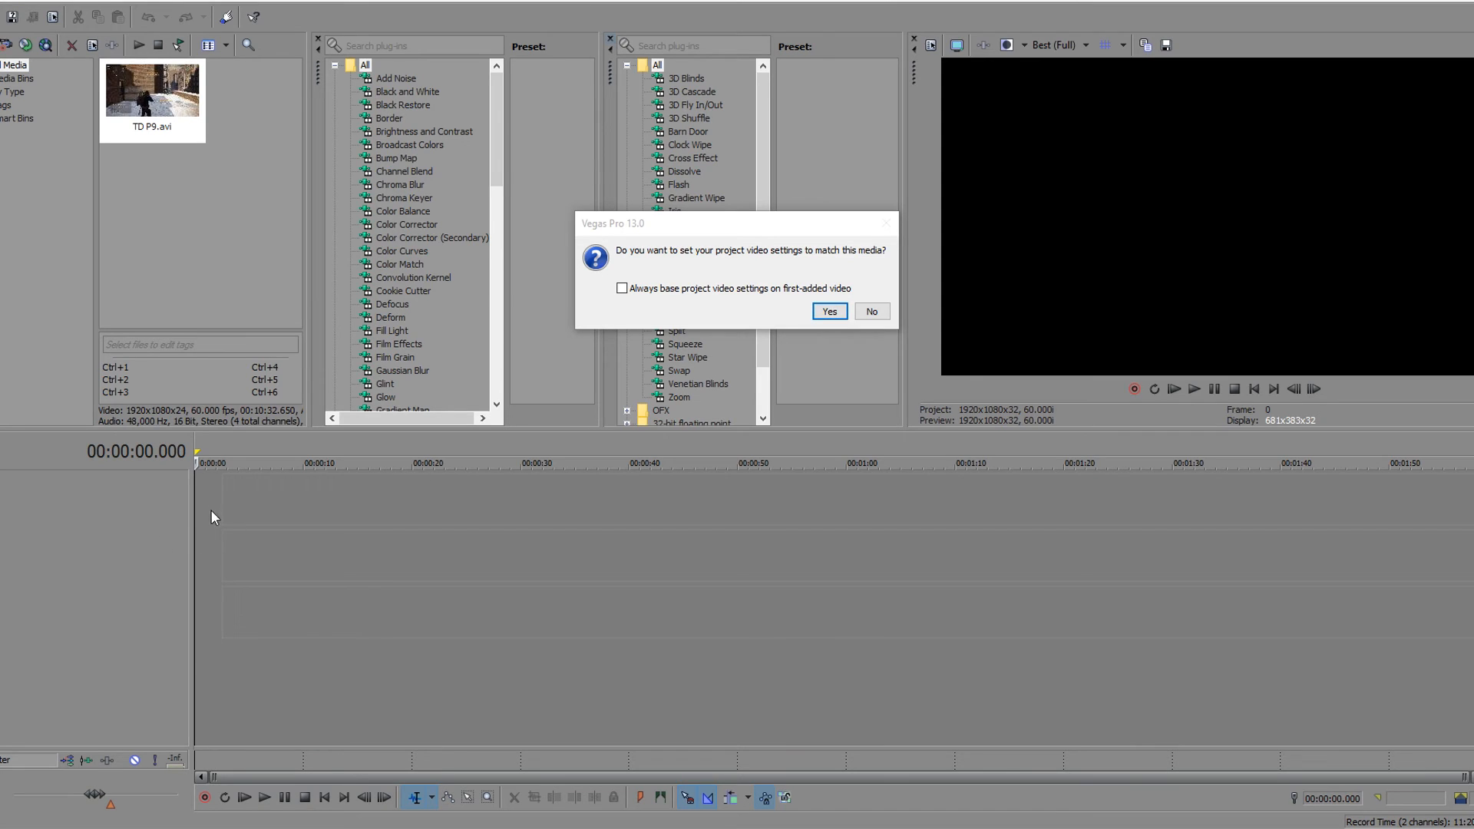
Match the project video settings to the TD P9.avi media
click(829, 310)
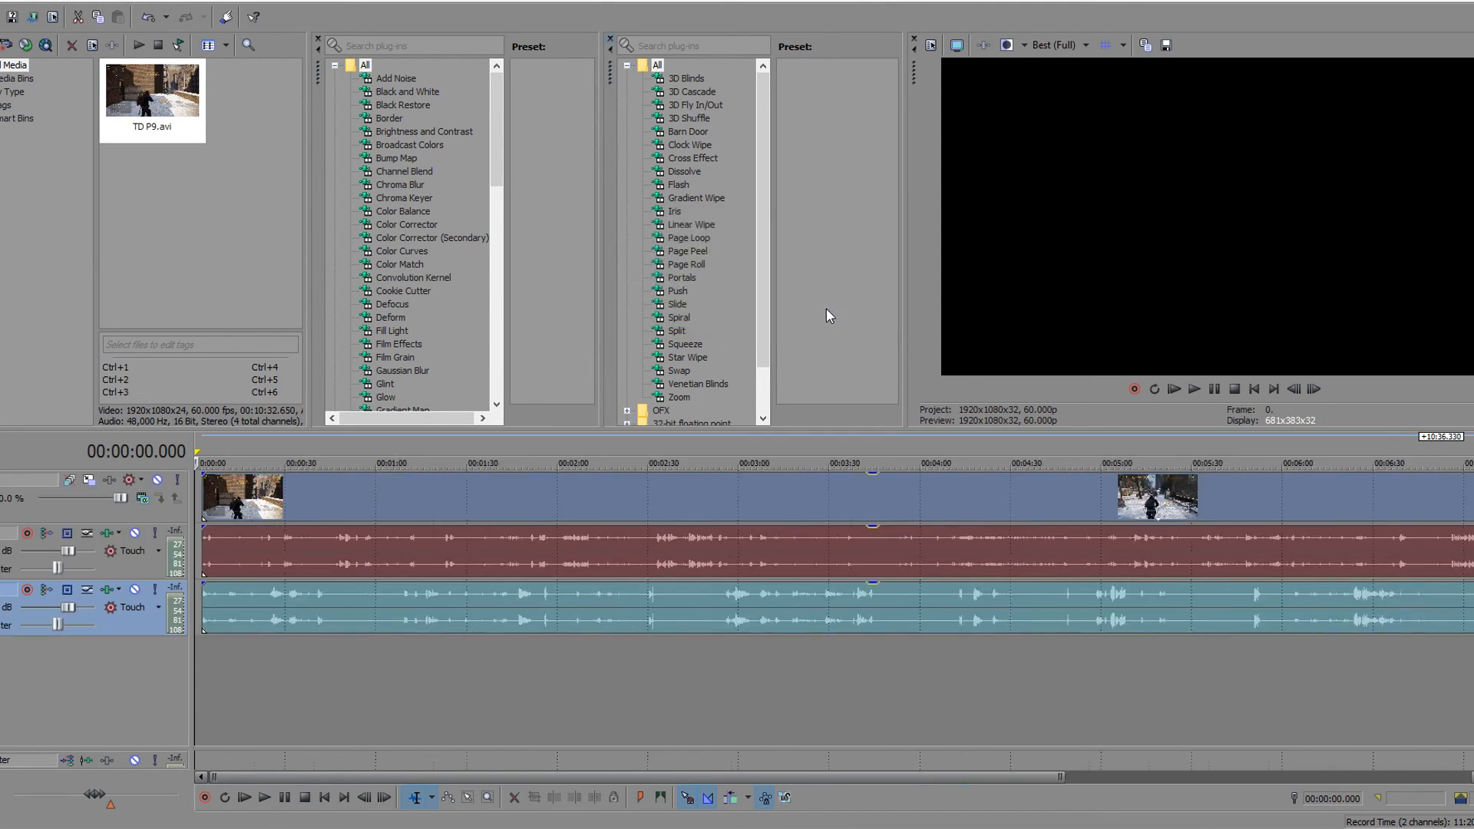
Play the clip near the five-minute mark and align its start with the beginning of the timeline
click(259, 503)
drag(259, 463, 824, 504)
drag(808, 515, 801, 629)
click(1195, 390)
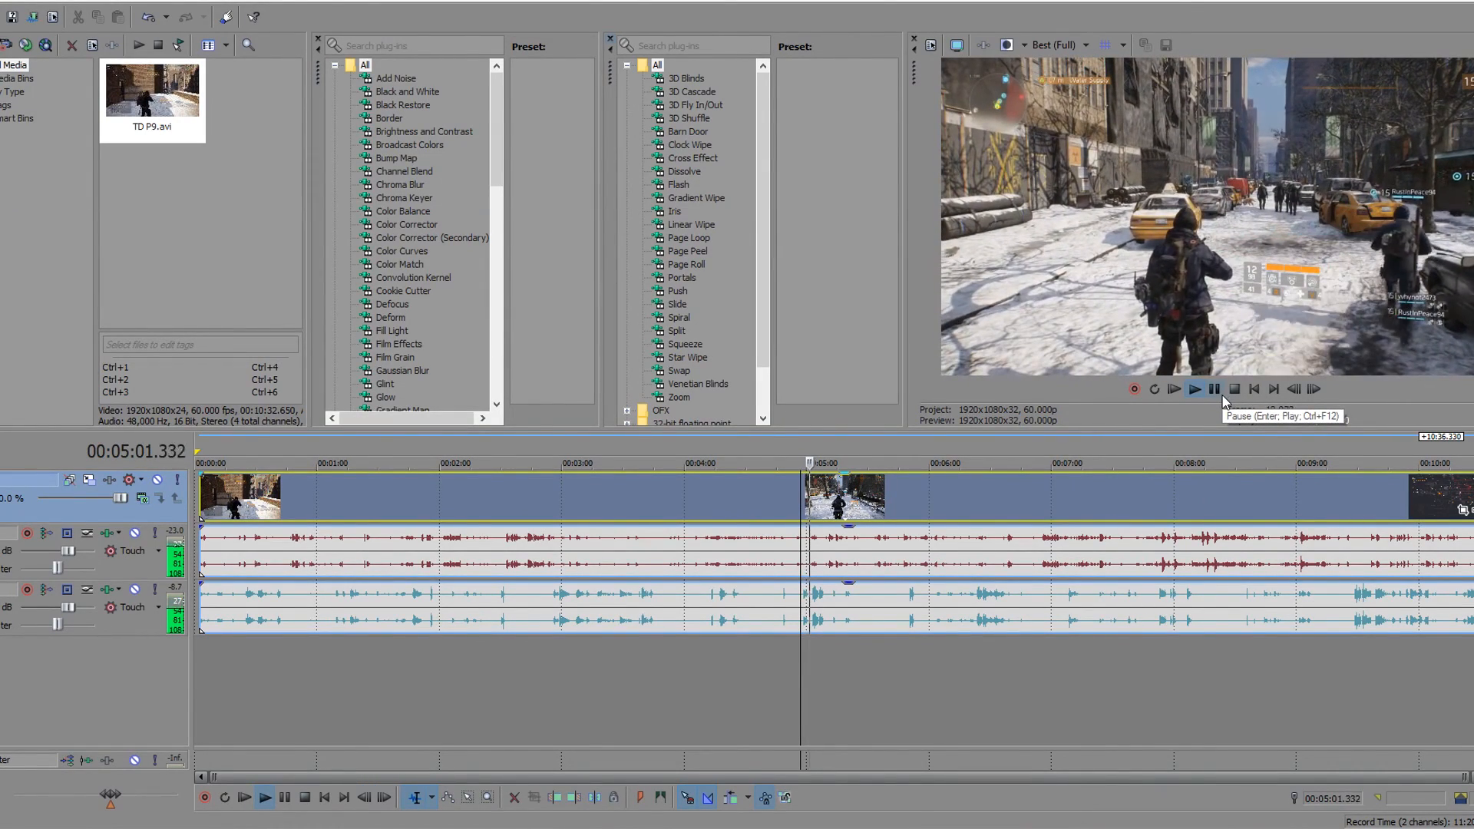
click(1216, 390)
drag(593, 515, 496, 505)
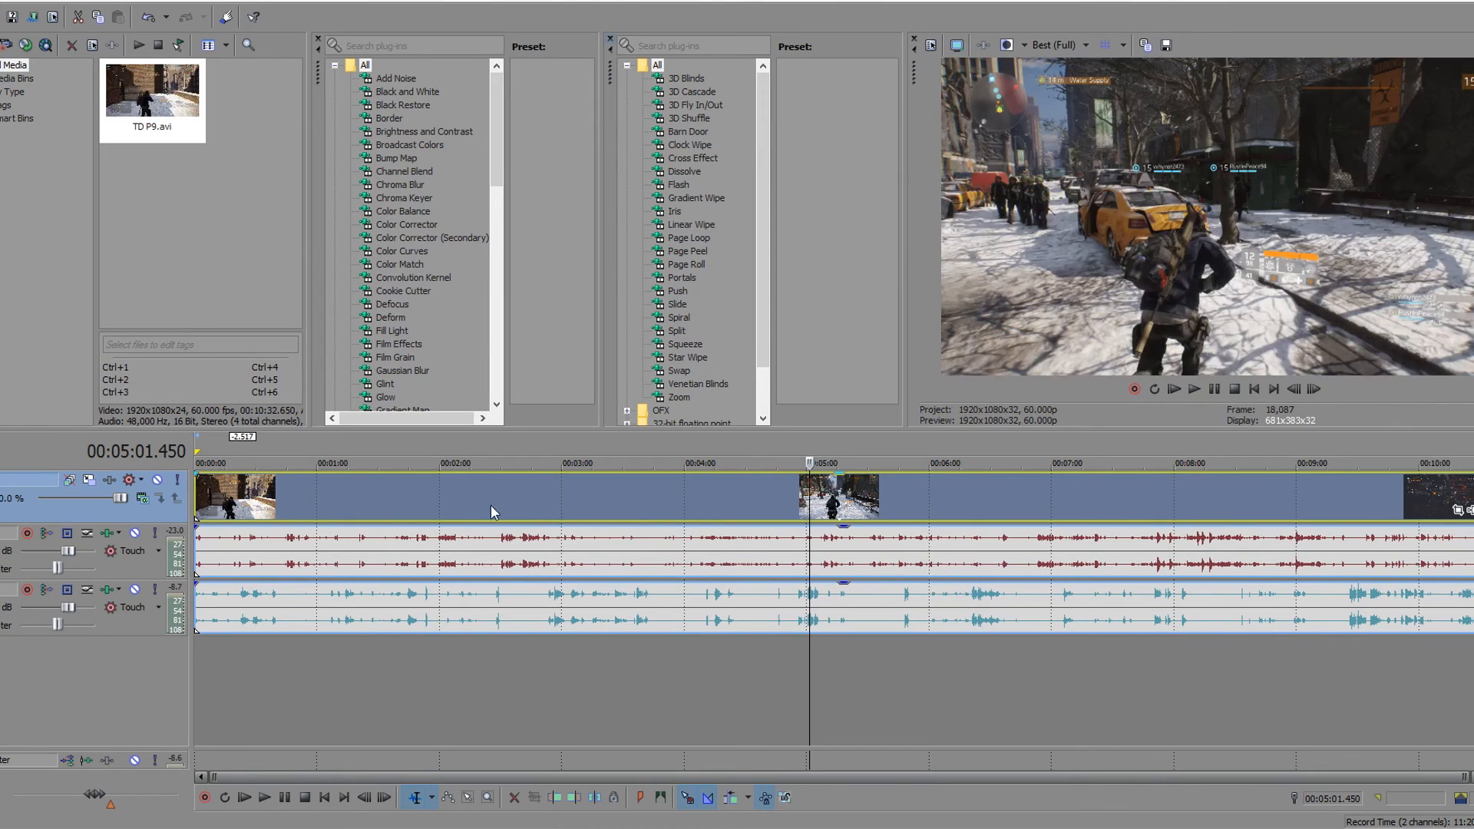
Examine the clip's video track and its two audio tracks at several points within the first few minutes
click(381, 522)
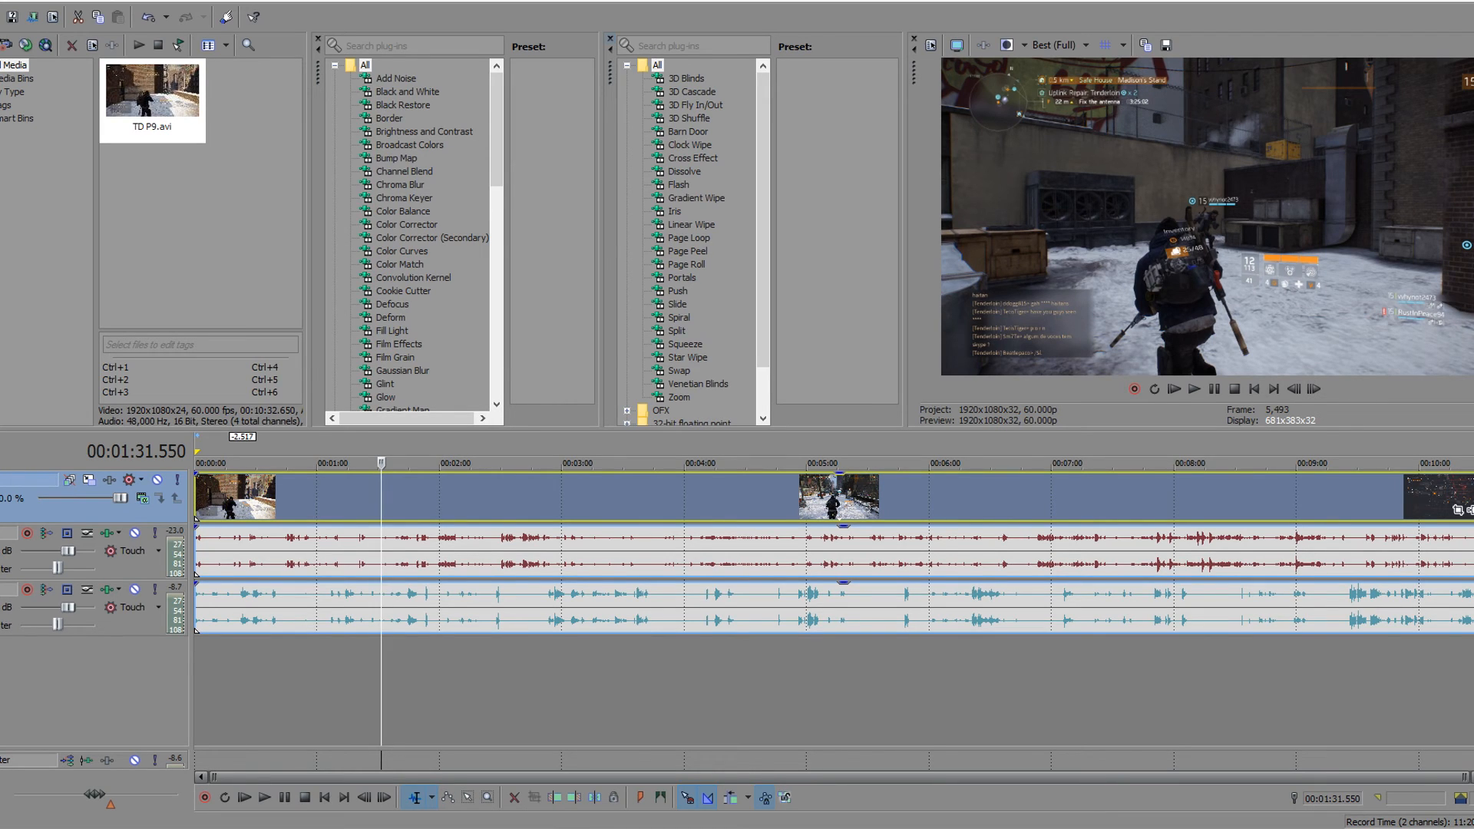
click(263, 506)
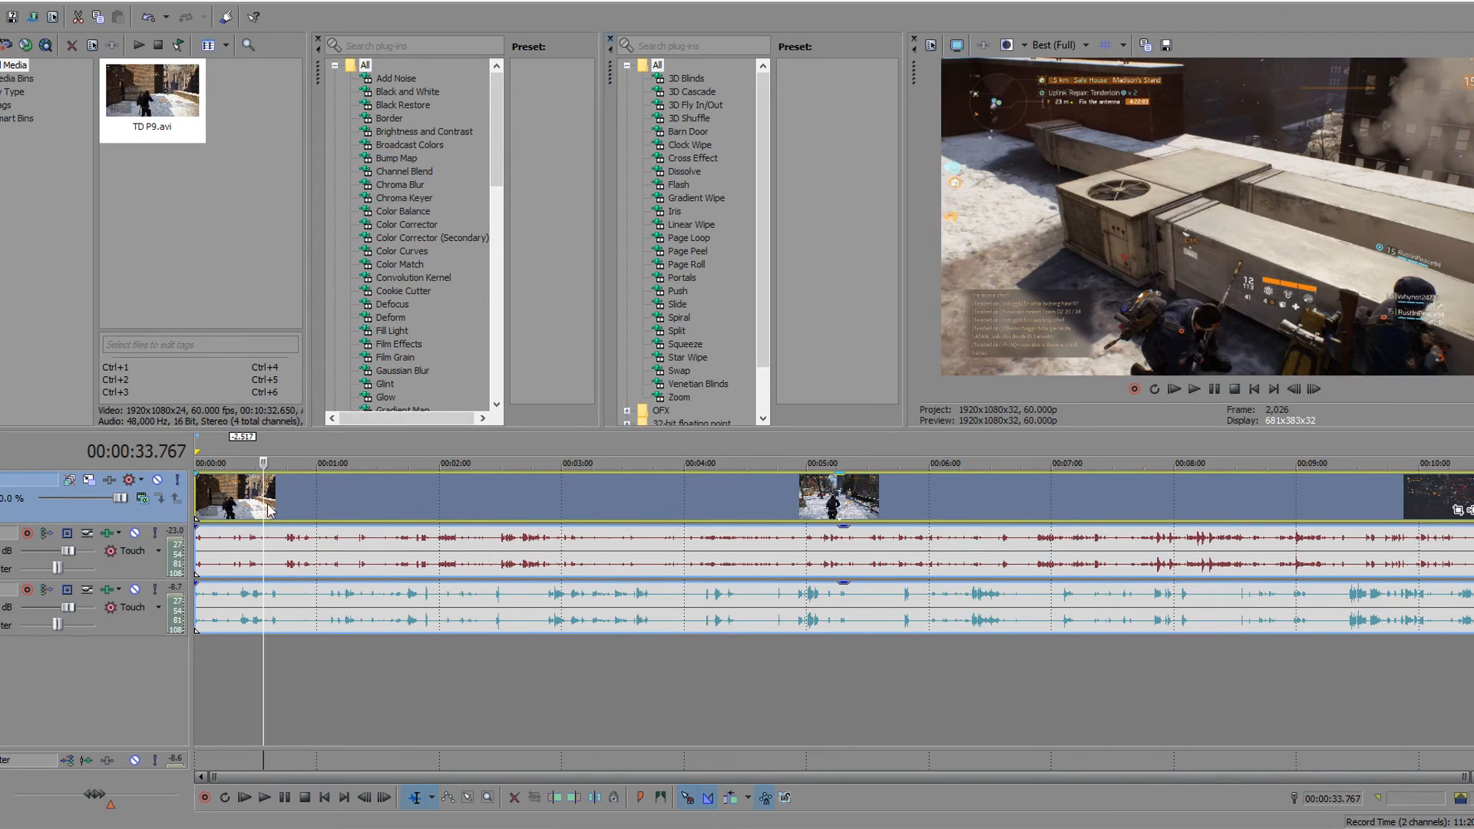
click(442, 509)
drag(441, 509, 245, 512)
click(246, 618)
drag(246, 553, 503, 555)
click(434, 605)
click(470, 554)
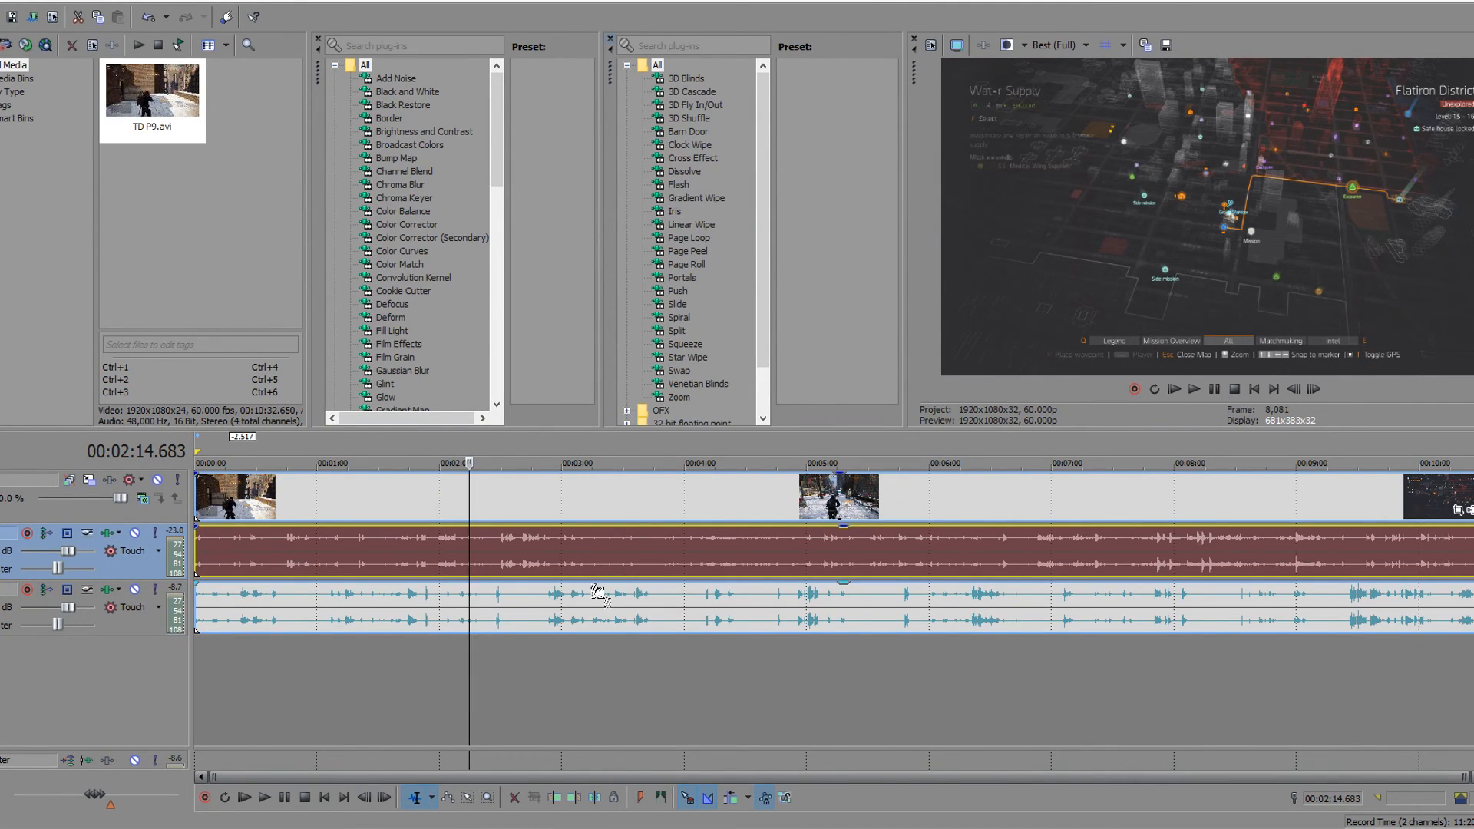
click(513, 515)
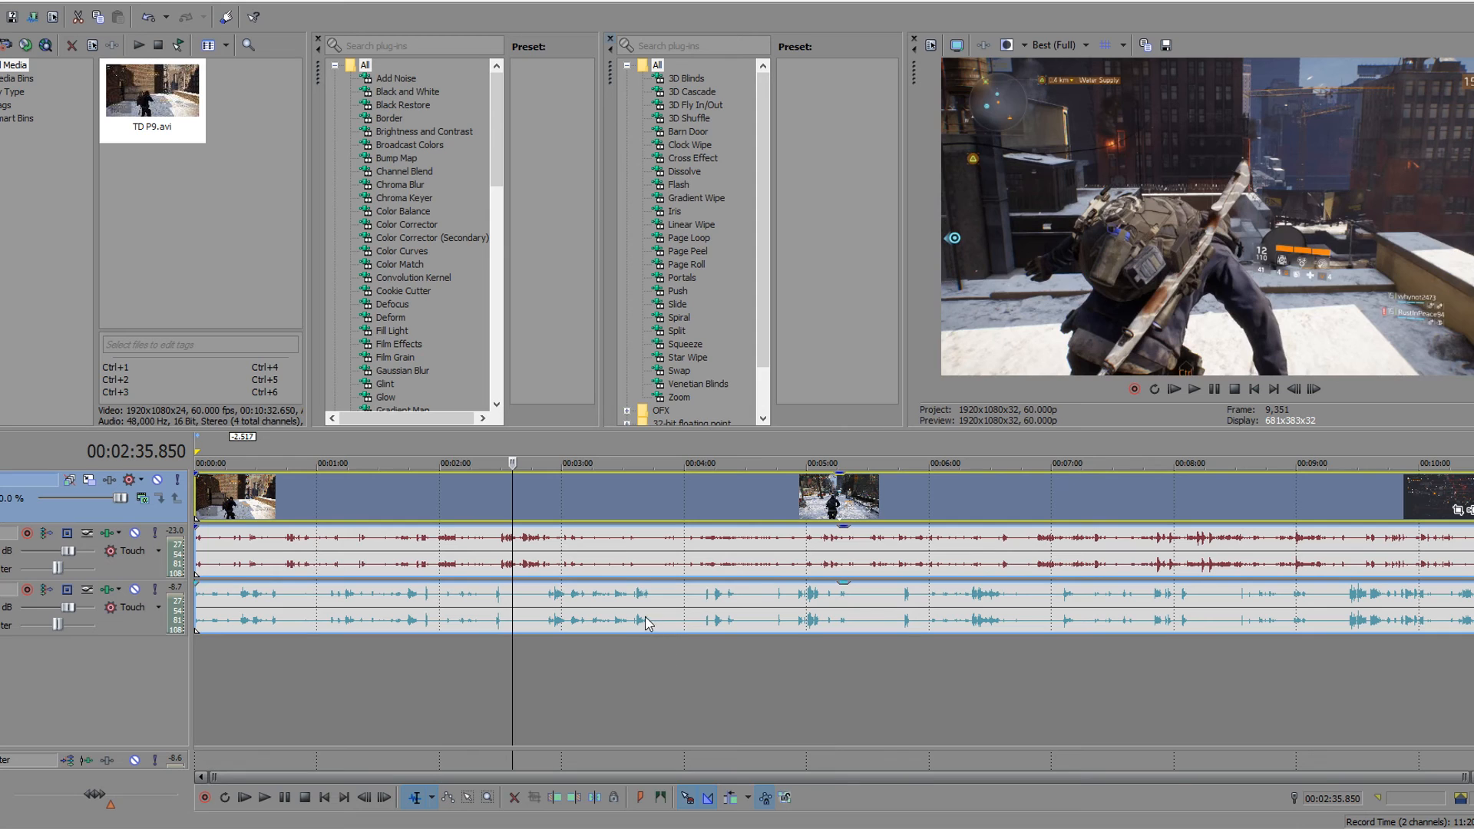
mouse_move(861, 476)
mouse_down()
mouse_move(852, 551)
mouse_move(841, 460)
mouse_up()
click(570, 555)
drag(843, 528, 841, 491)
click(586, 609)
mouse_move(852, 594)
mouse_down()
mouse_move(849, 624)
mouse_move(845, 585)
mouse_up()
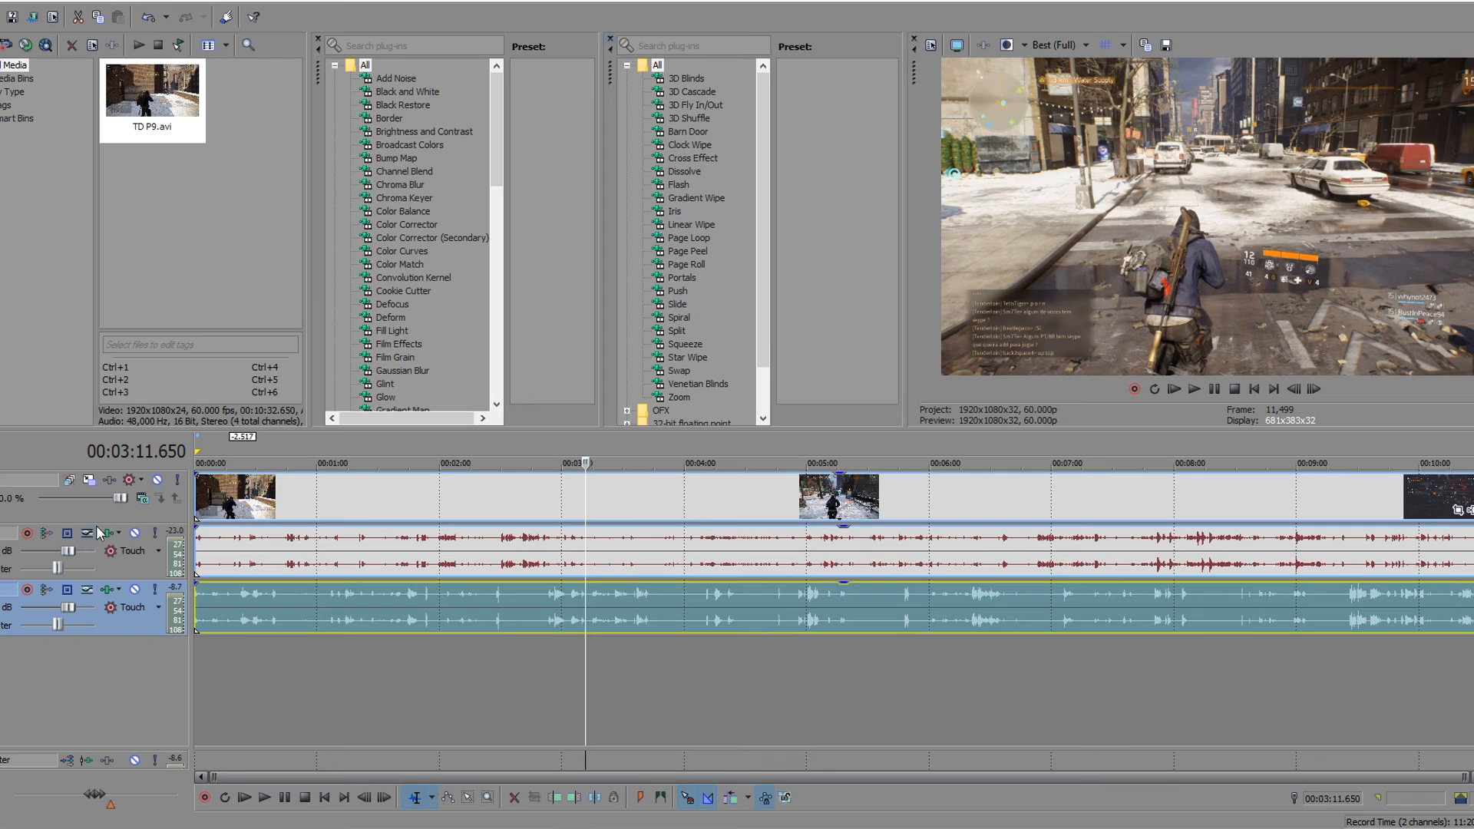
drag(117, 496, 536, 513)
Insert an empty audio track below the existing ones and return the cursor to the timeline start
right_click(305, 690)
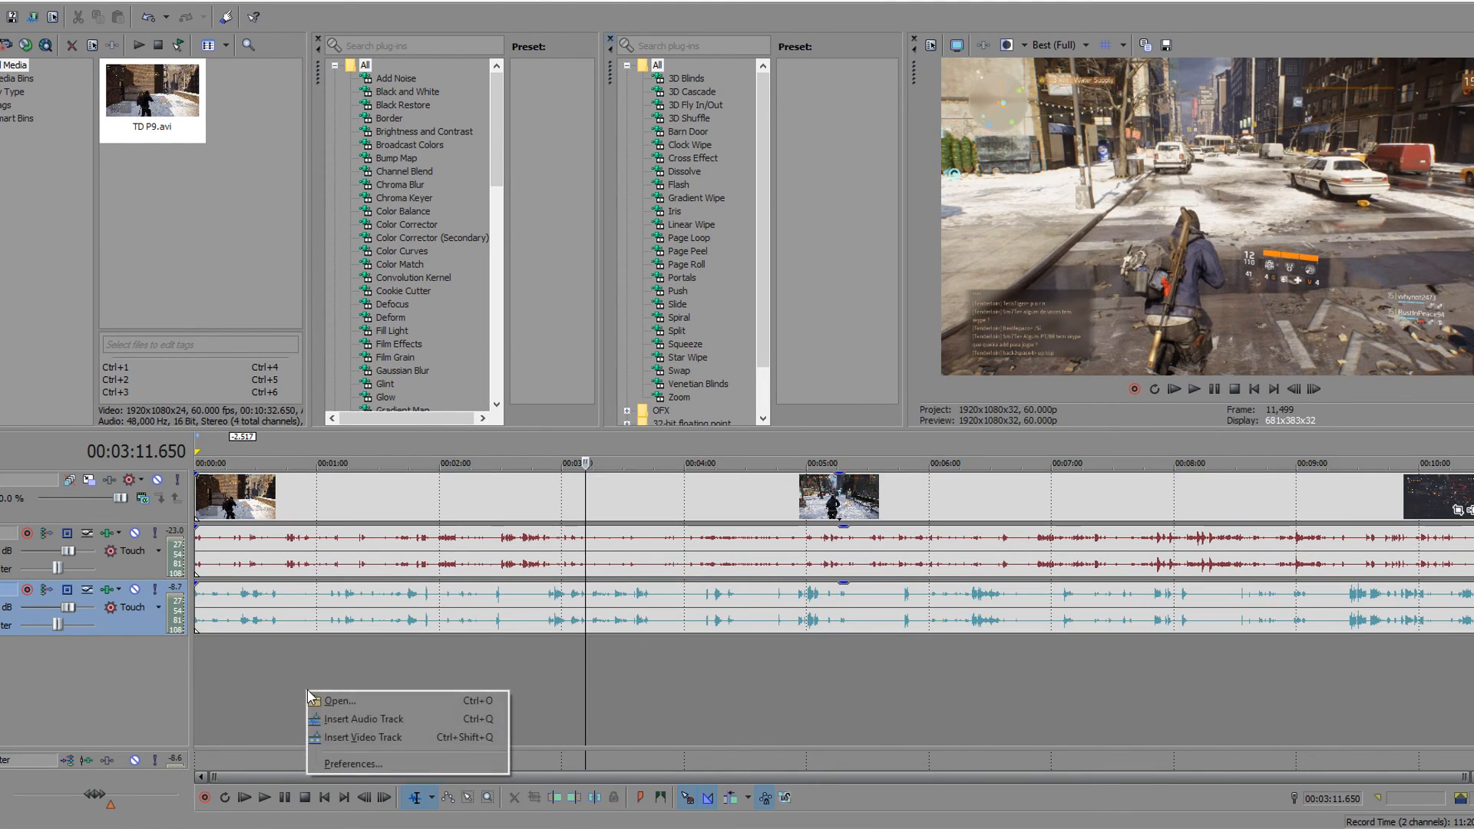
click(388, 718)
drag(587, 659, 195, 667)
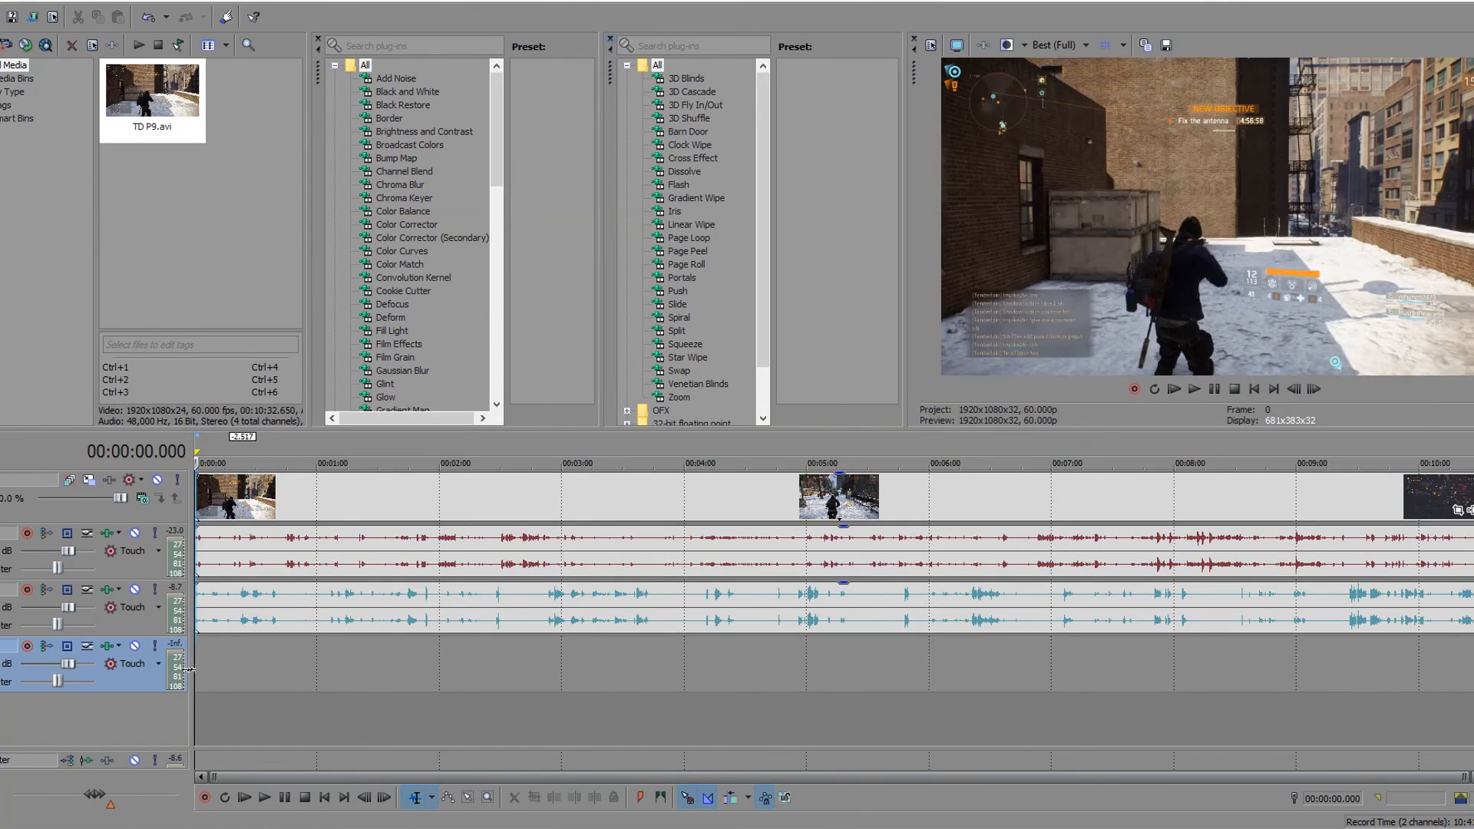
Arm the empty audio track for recording and accept the Documents folder for recorded files
click(28, 647)
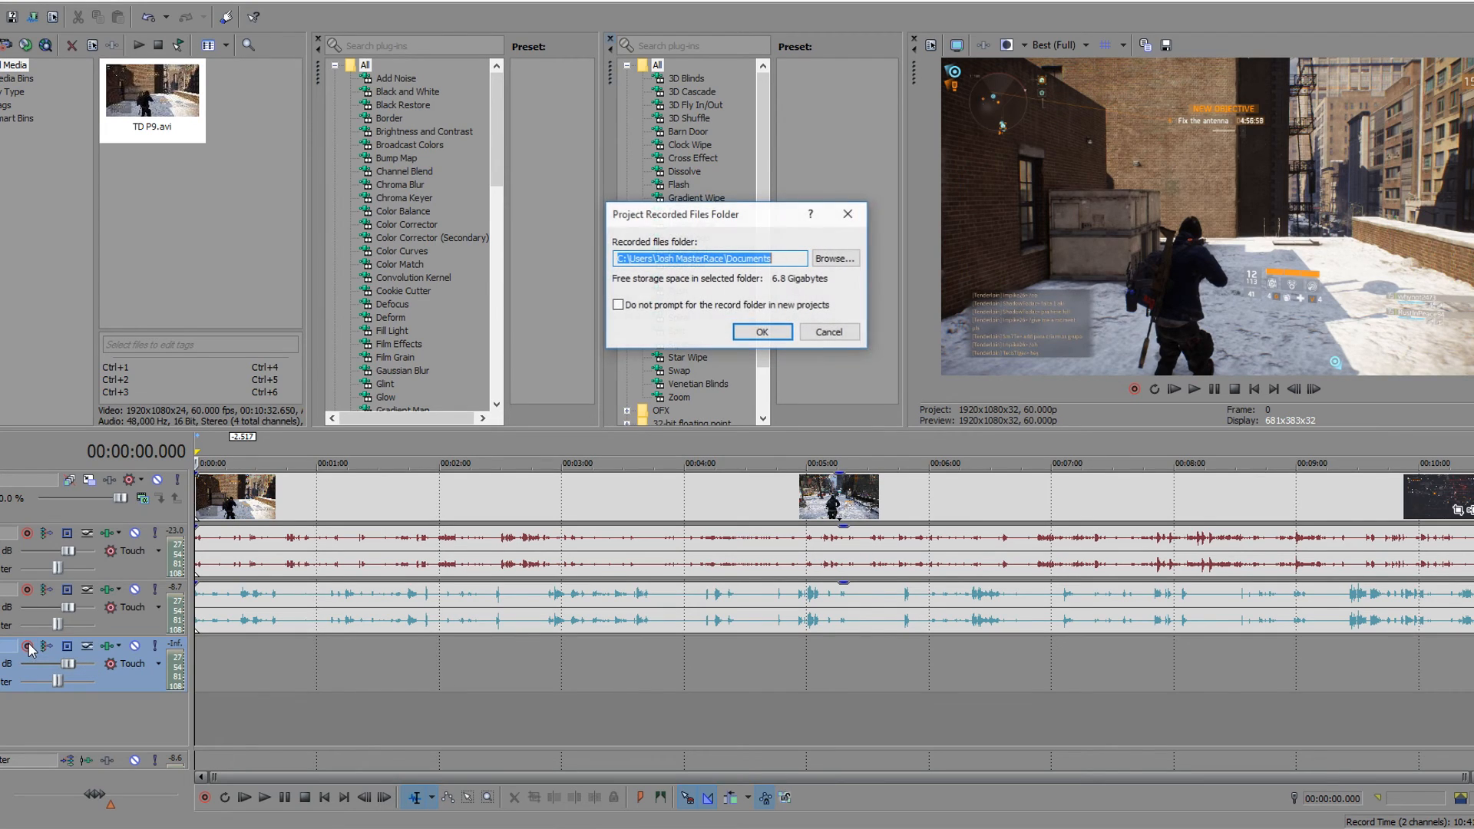
click(816, 334)
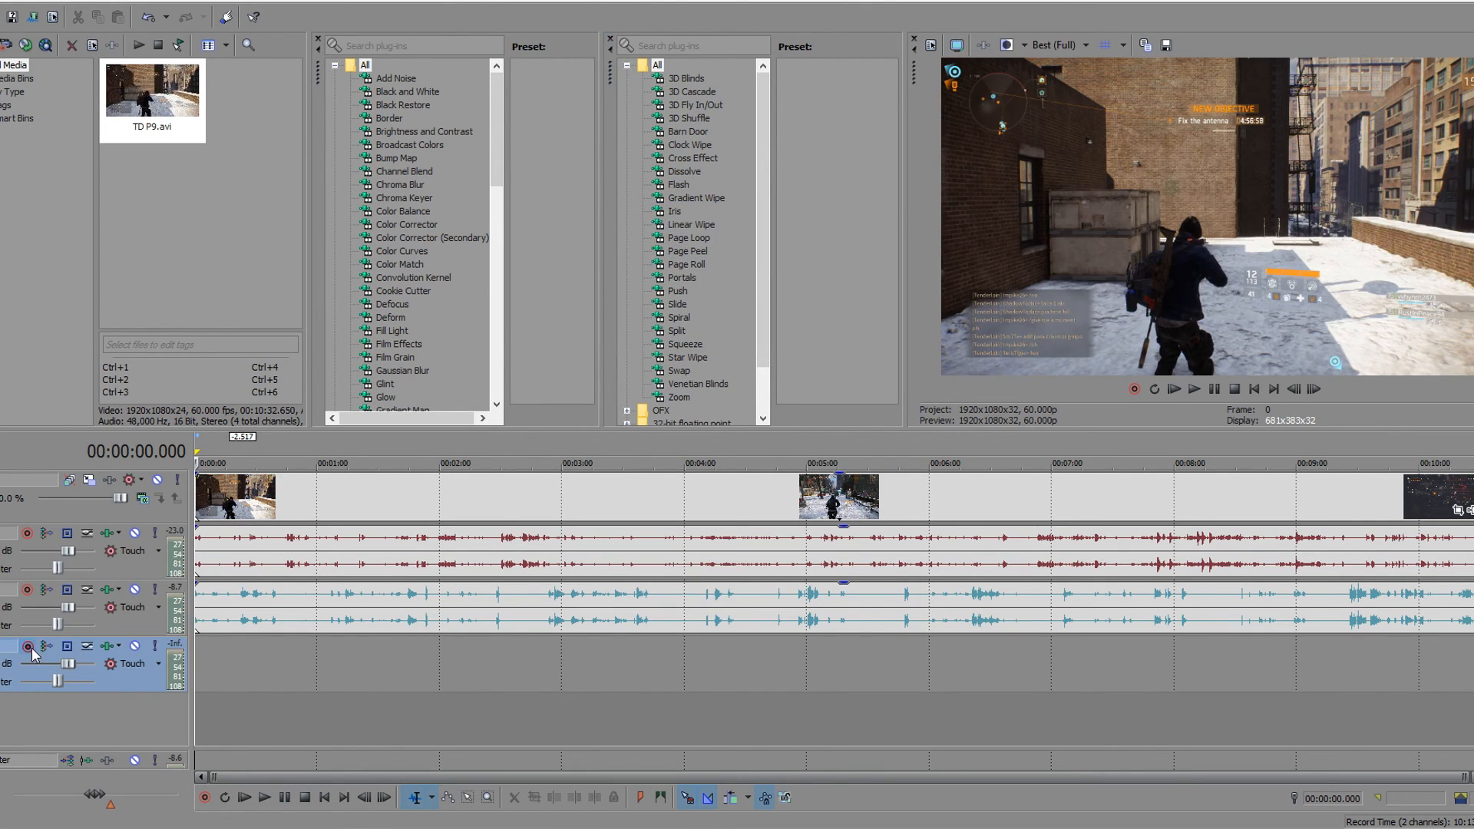
click(29, 648)
click(771, 334)
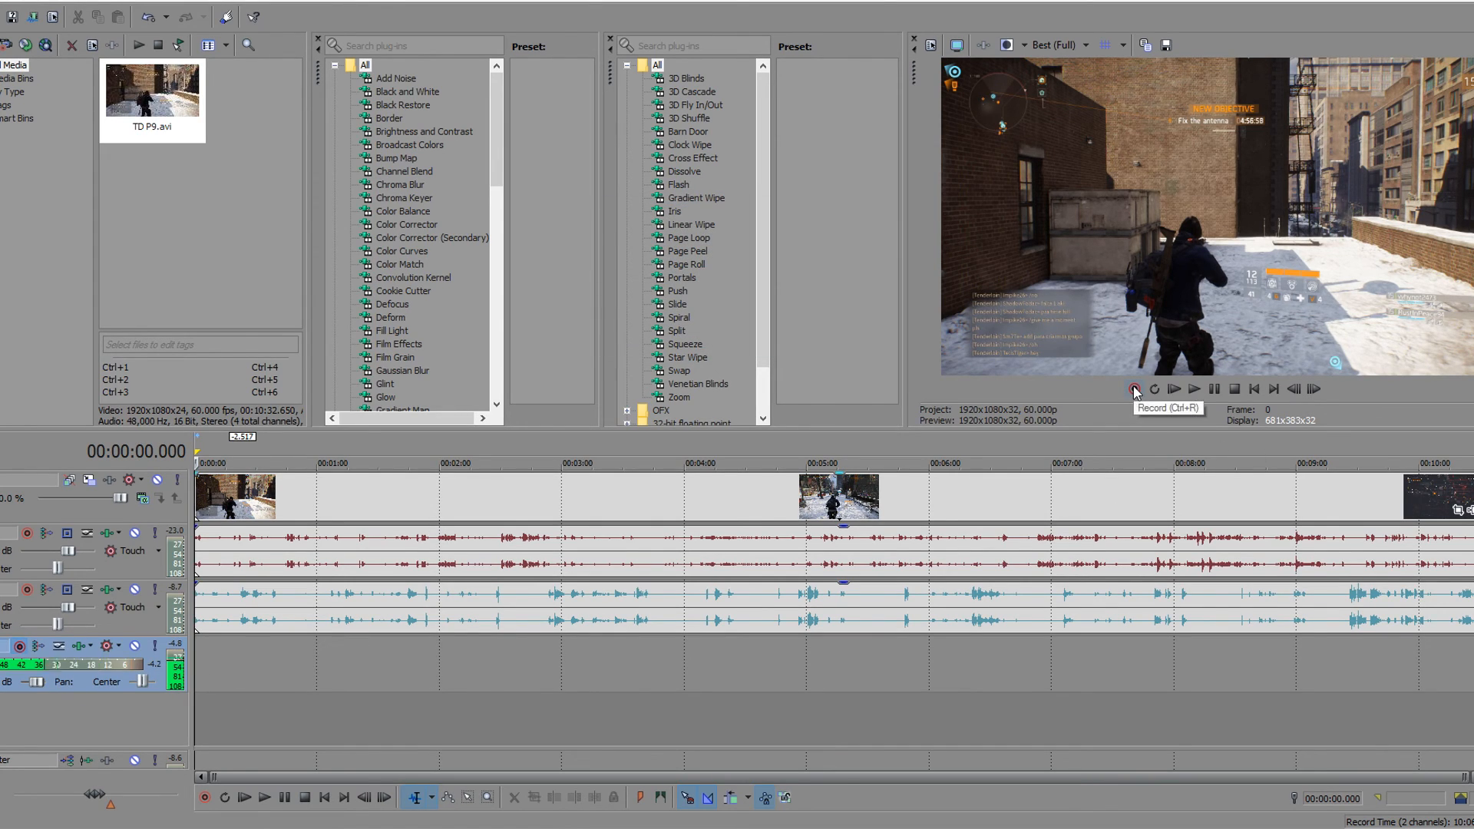
Disarm the empty audio track and put the cursor back at 00:00:00.000
click(20, 646)
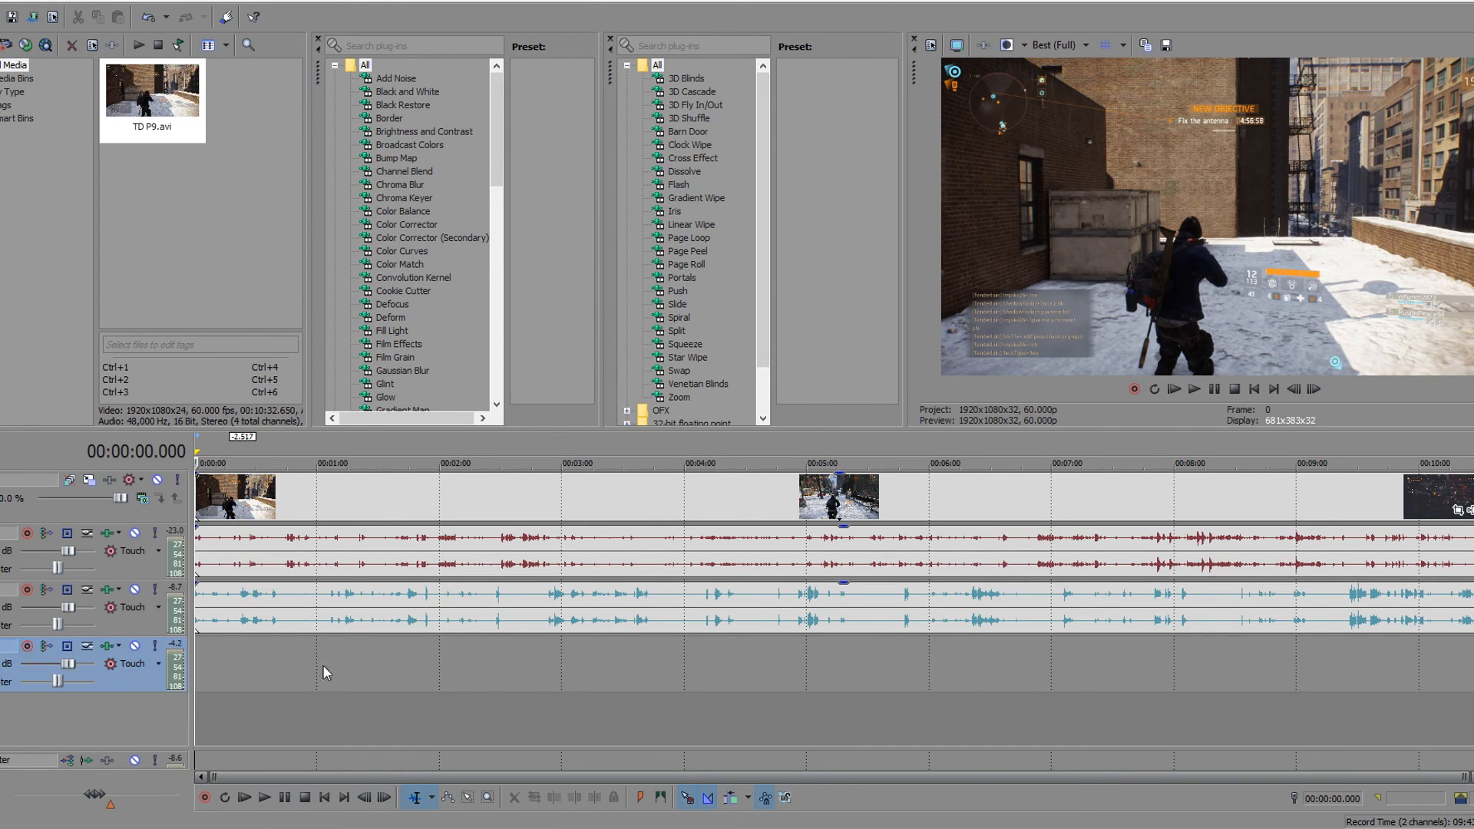
click(355, 656)
drag(354, 652, 173, 688)
click(262, 674)
drag(262, 665, 196, 673)
Arm the empty audio track again to check its input level, disarm it and return the cursor to the start
click(27, 646)
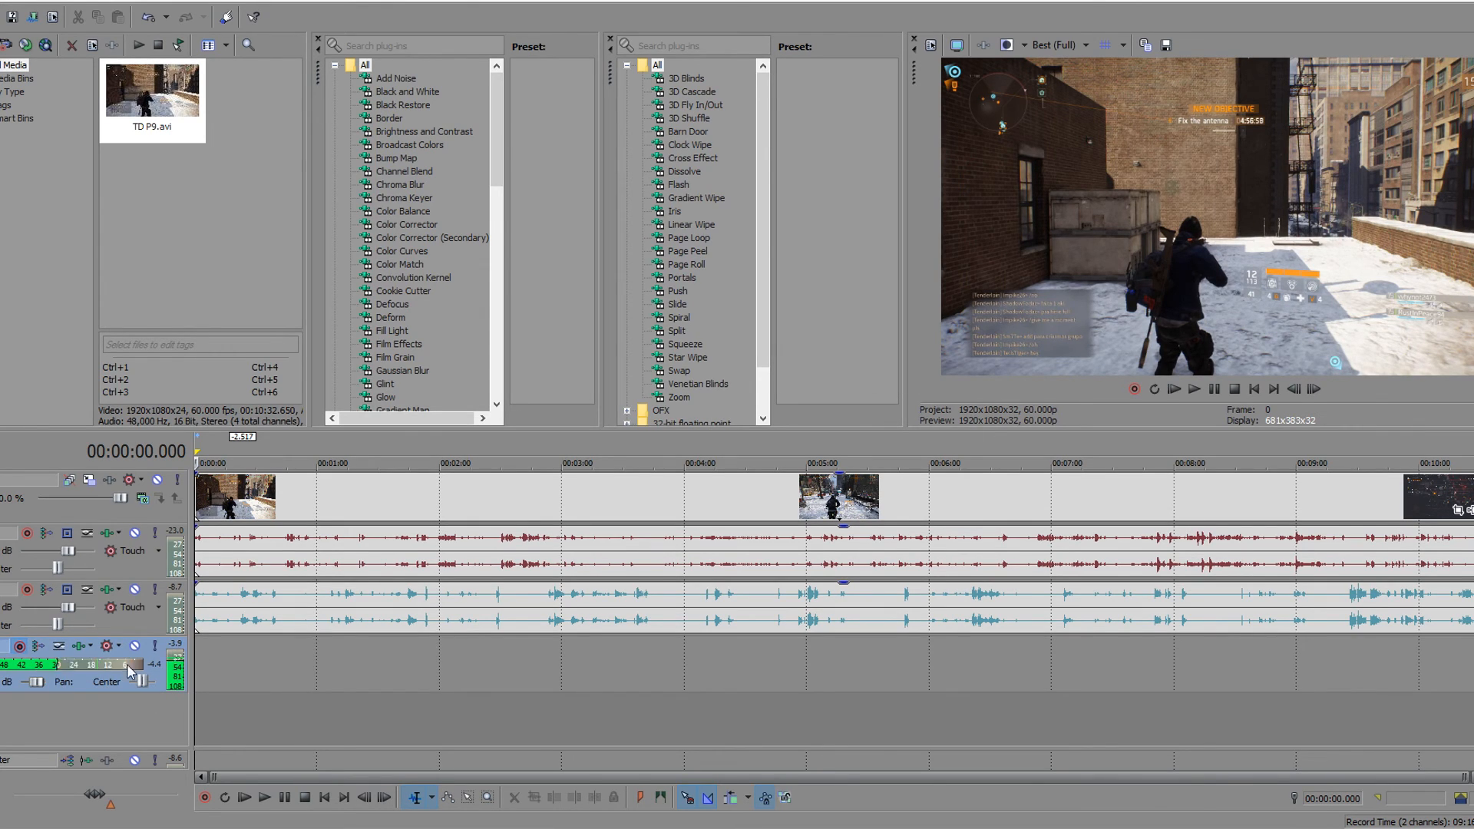
click(19, 649)
click(231, 649)
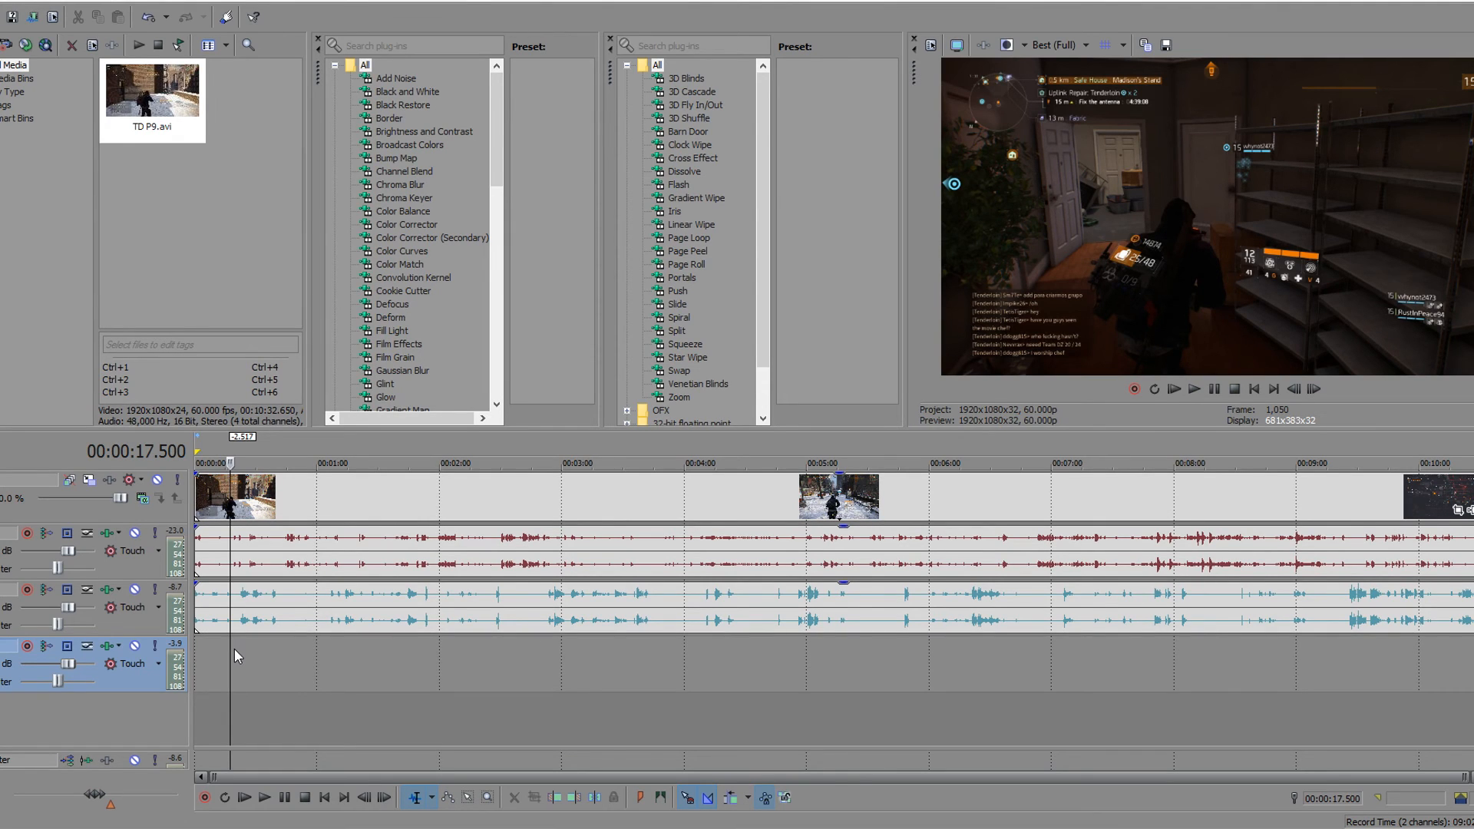
drag(231, 652, 194, 537)
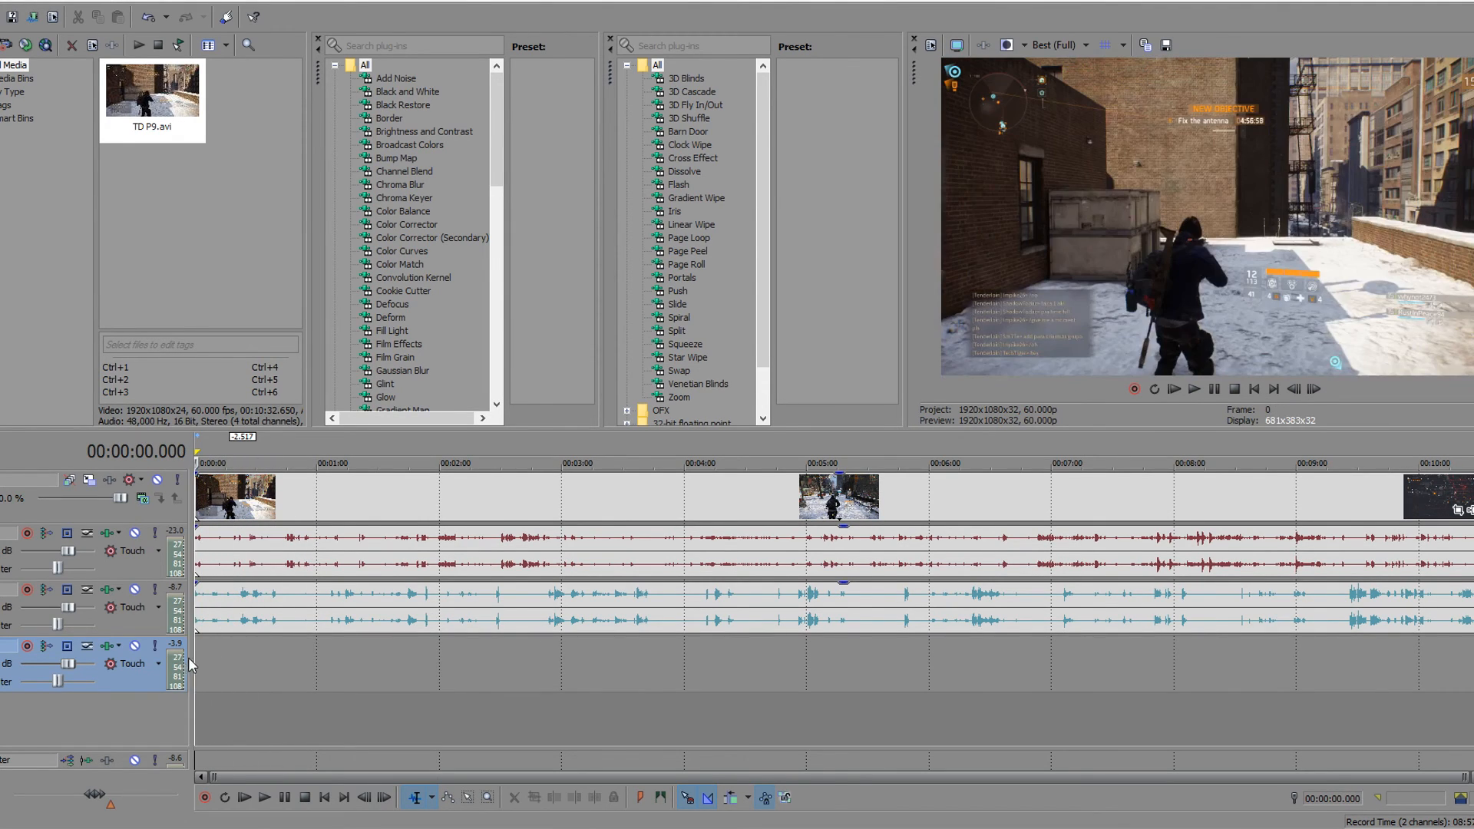
Mute the second audio track of the gameplay clip
scroll(326, 651, up, 3)
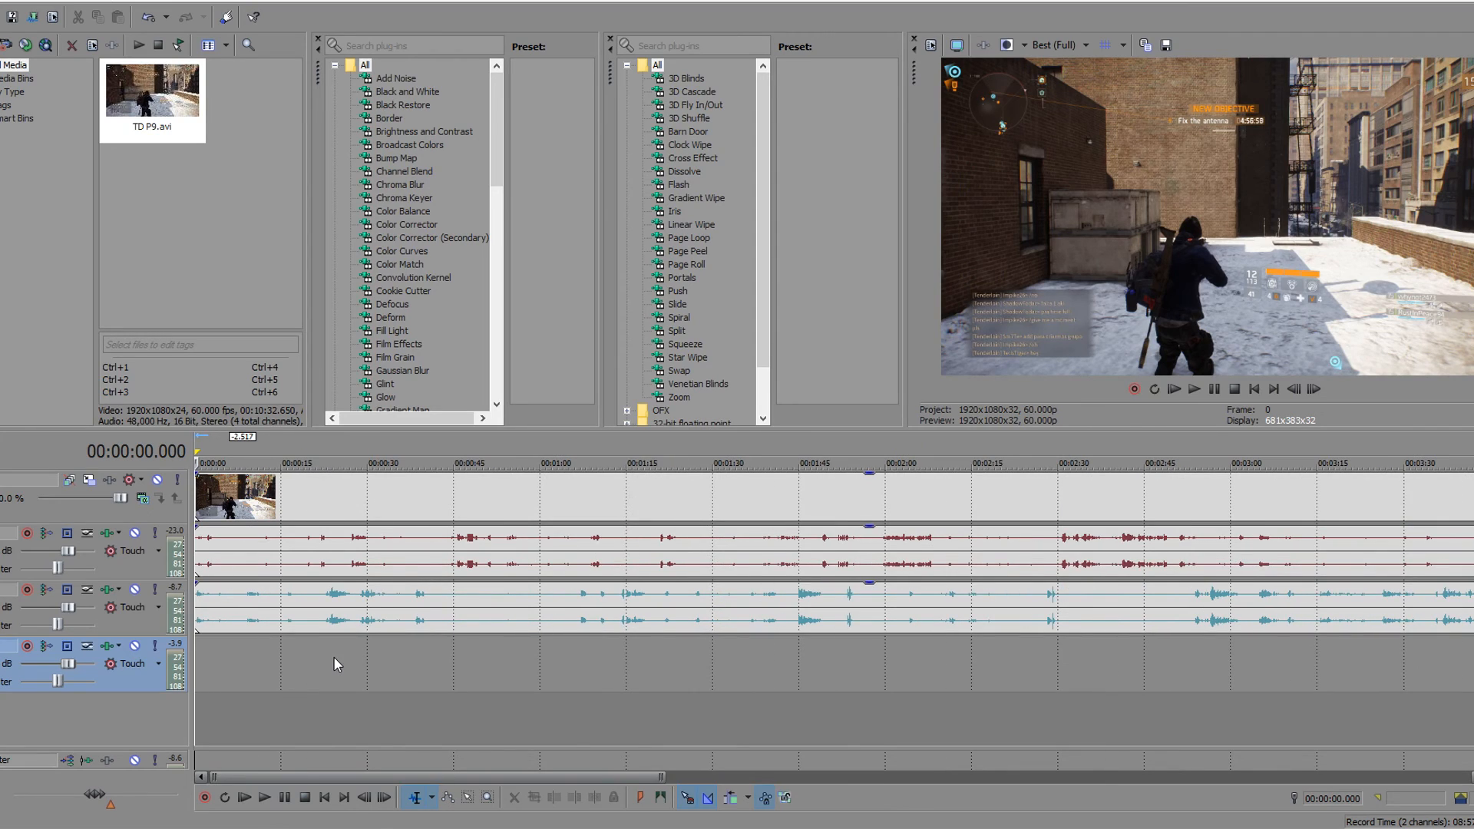
click(135, 590)
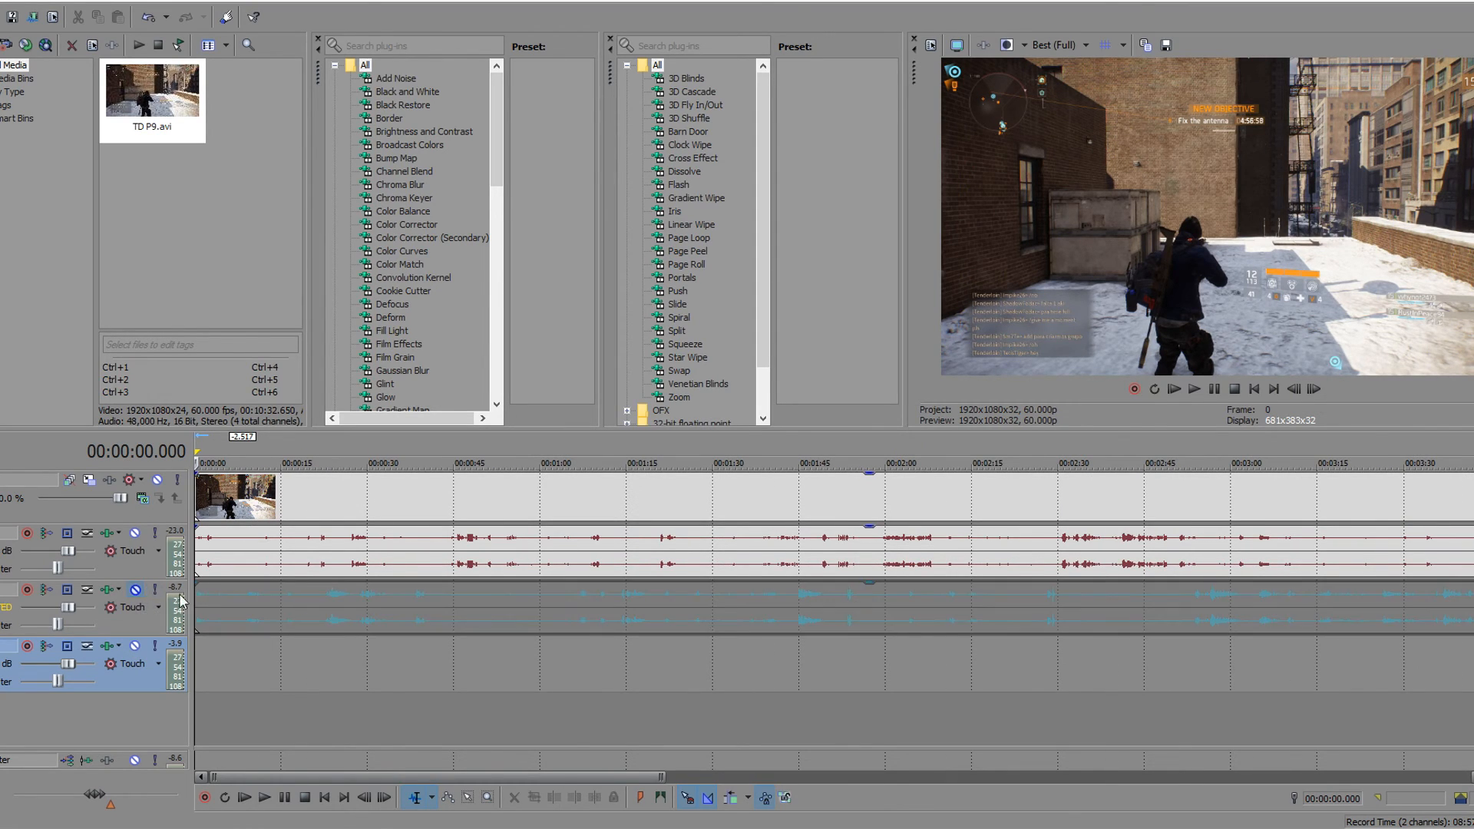
Play the timeline with the gameplay's second audio track muted, and unmute that track
click(138, 591)
click(138, 591)
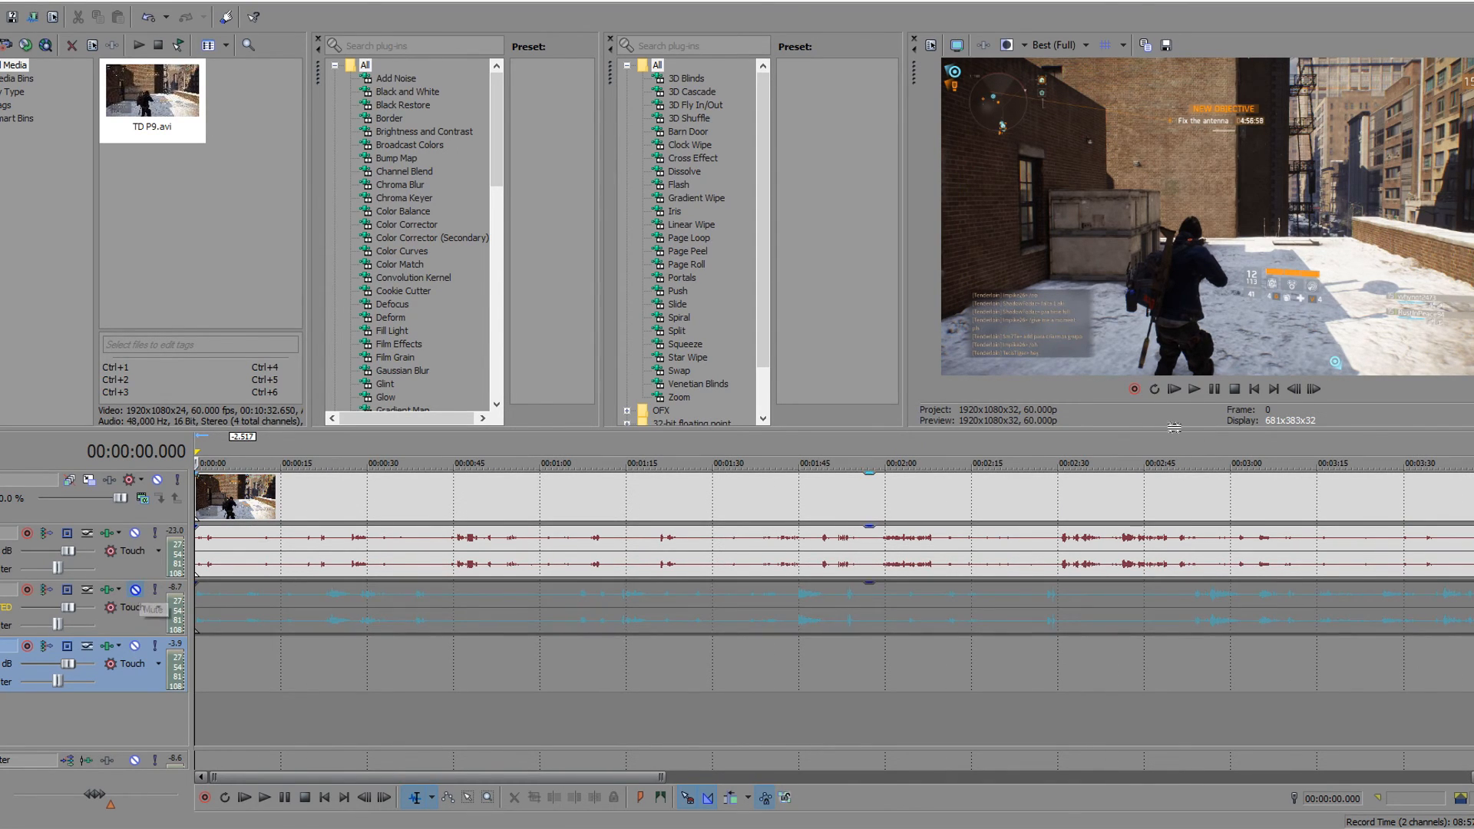
click(1195, 389)
scroll(417, 620, up, 4)
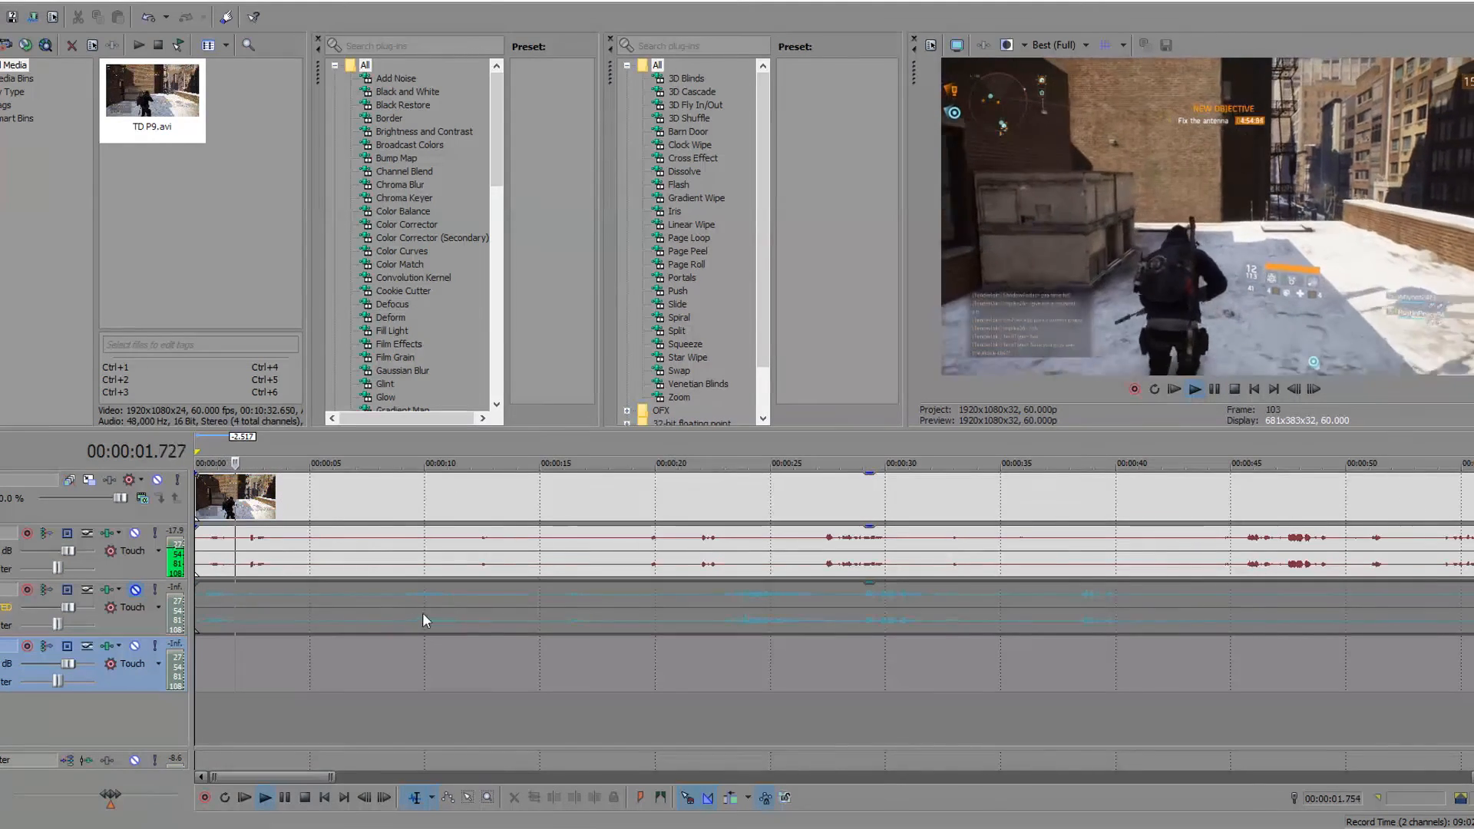
scroll(1093, 561, down, 3)
click(136, 590)
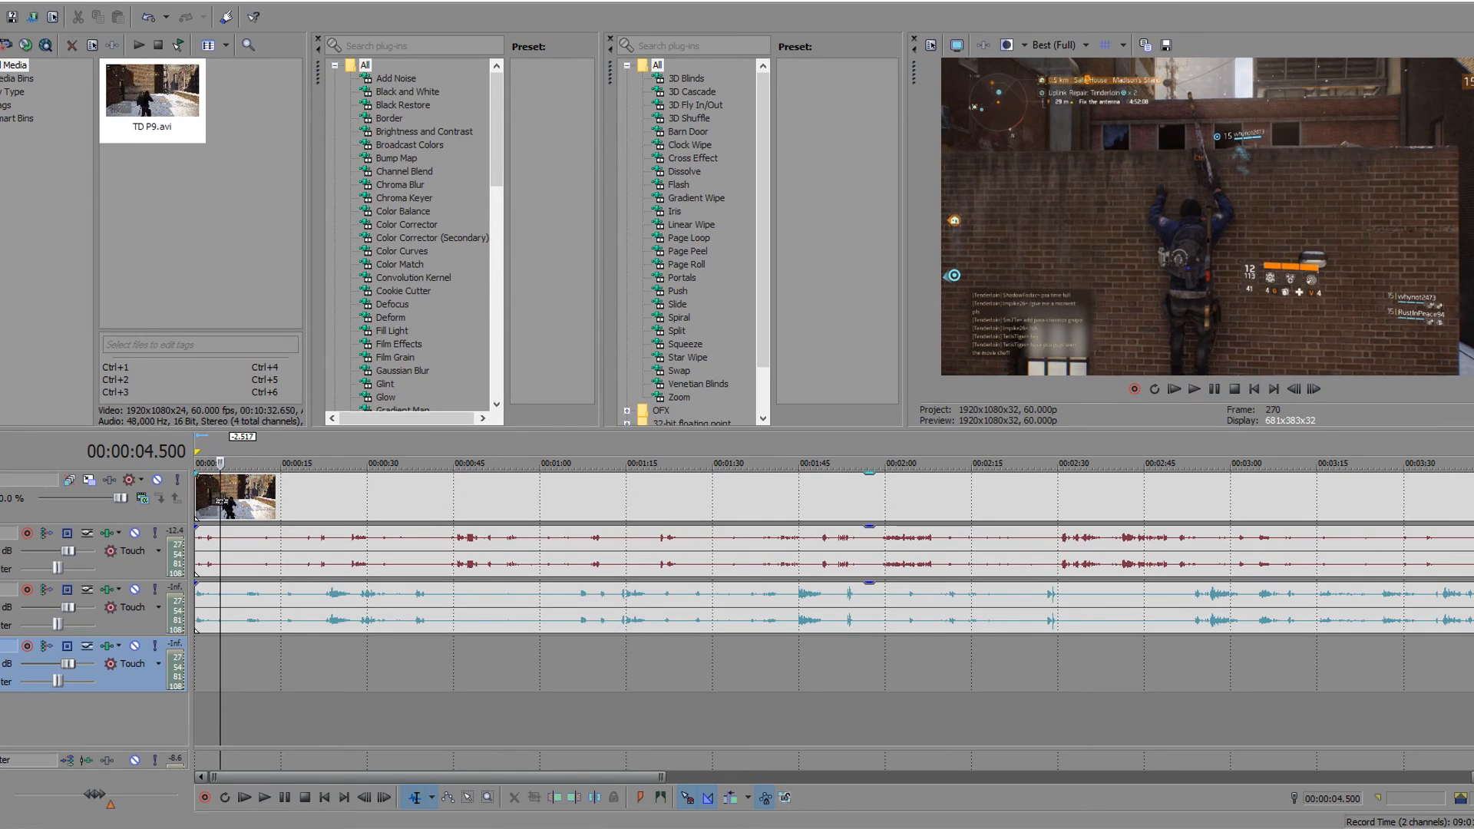
key(space)
Mute the gameplay's video track, play the timeline without the picture, and unmute the video track
click(158, 480)
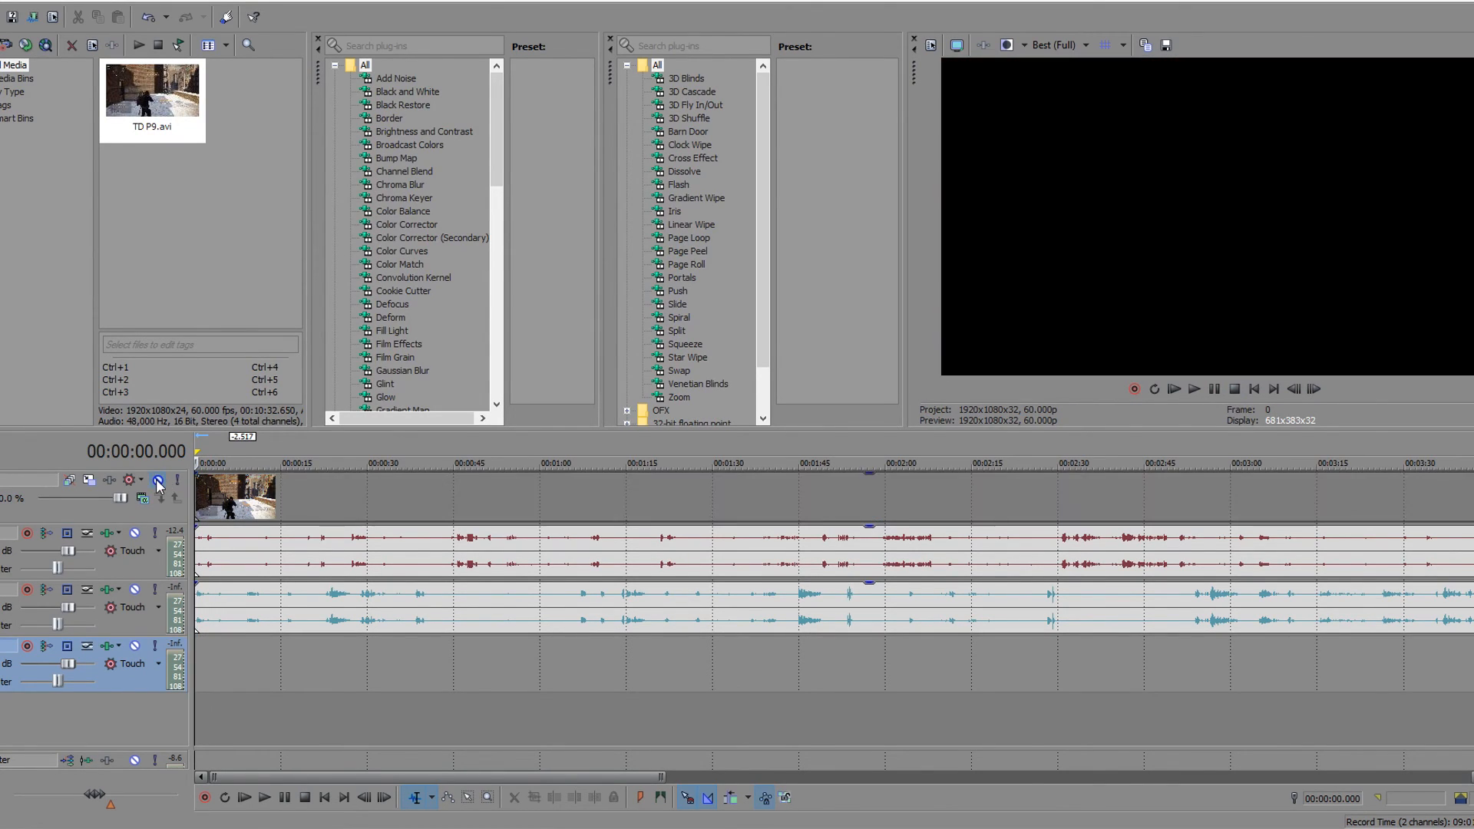
key(space)
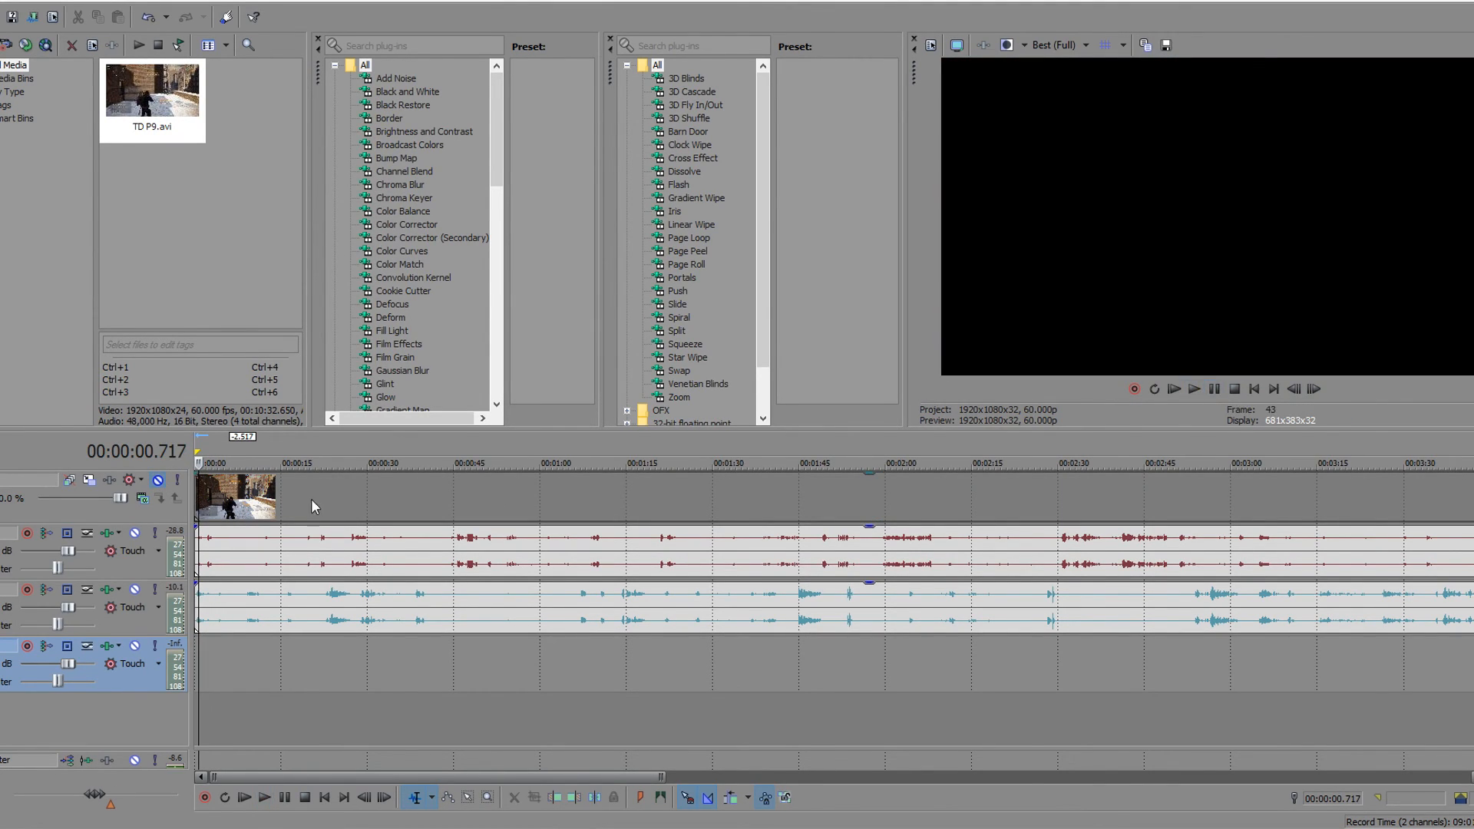
click(293, 503)
scroll(291, 503, down, 1)
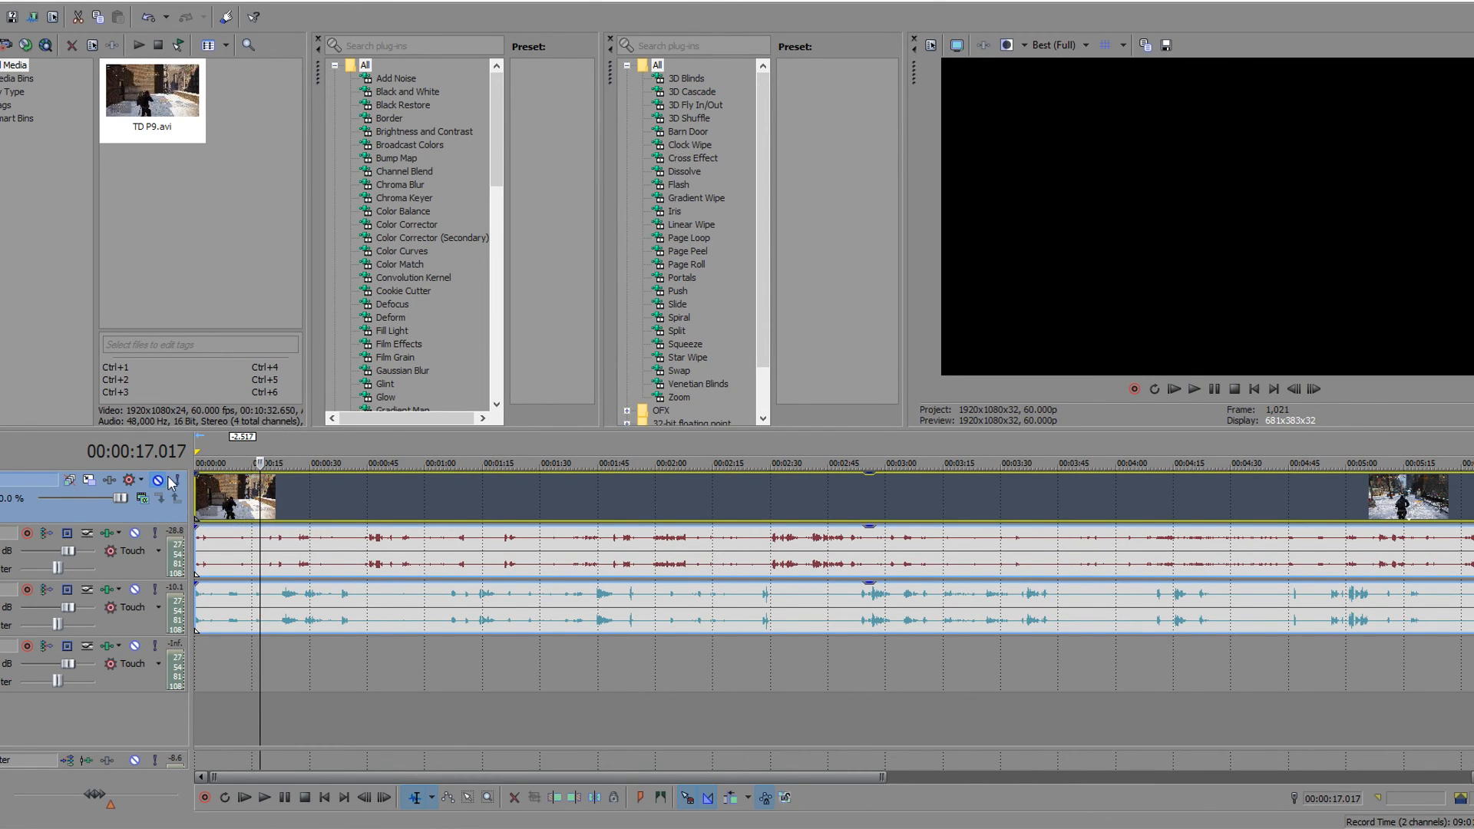
click(204, 508)
click(442, 675)
Add the Ultimate Montage Parody Pack video after the gameplay clip and move it 1:24.100 further along the timeline
scroll(442, 675, down, 2)
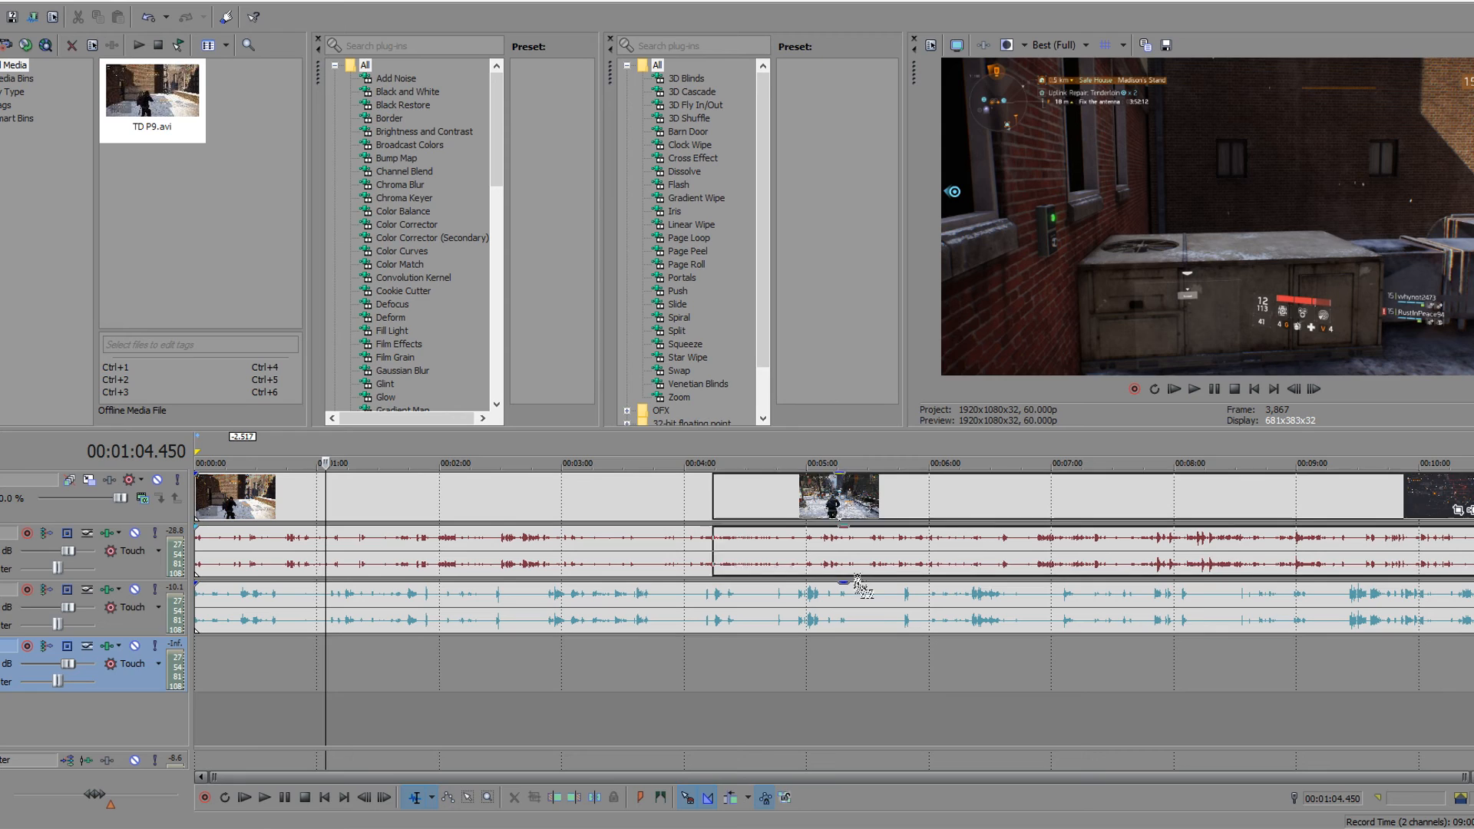
drag(1471, 530, 1471, 530)
scroll(1459, 534, down, 3)
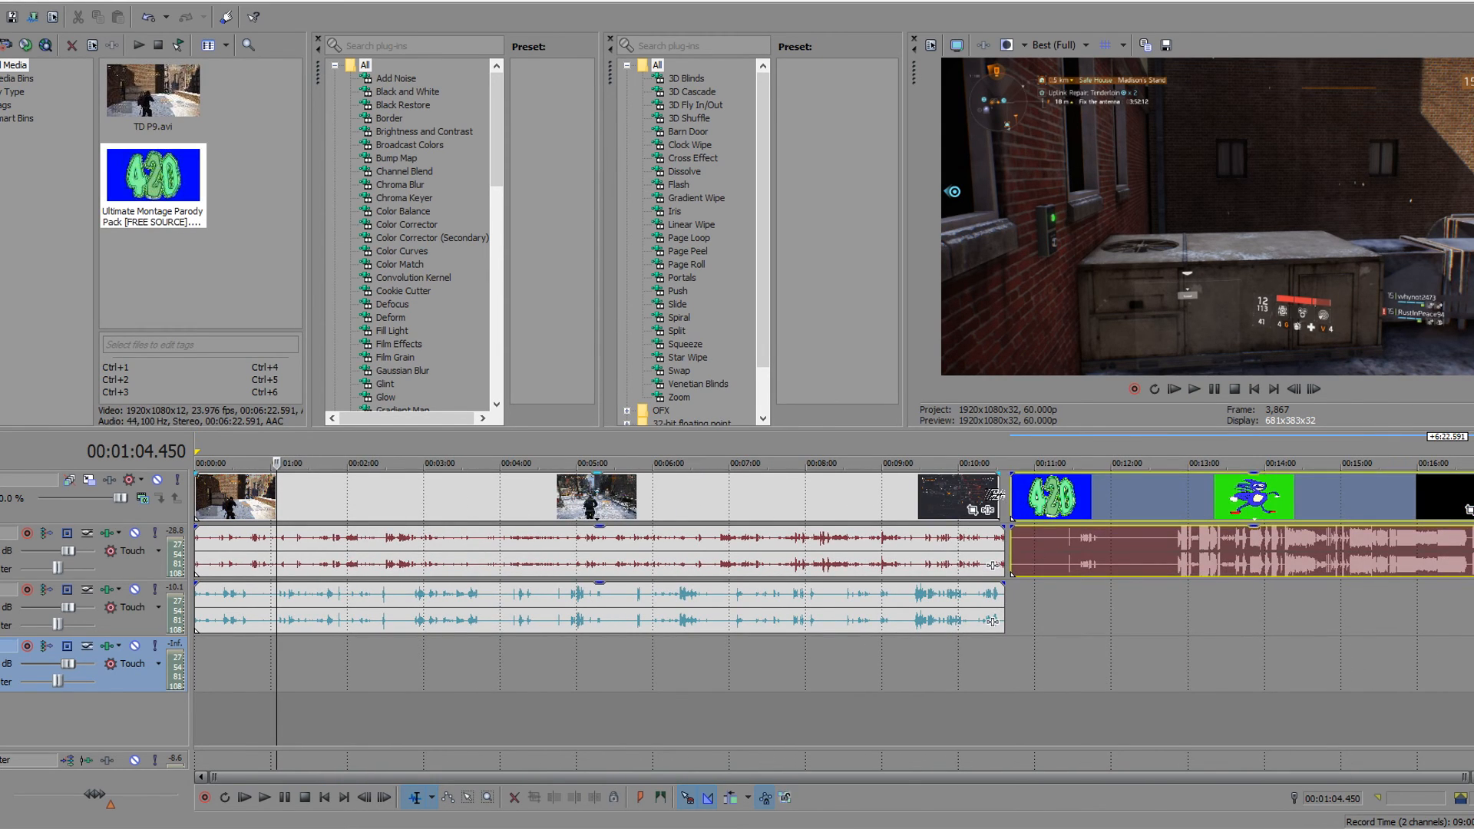
drag(1087, 503, 1194, 499)
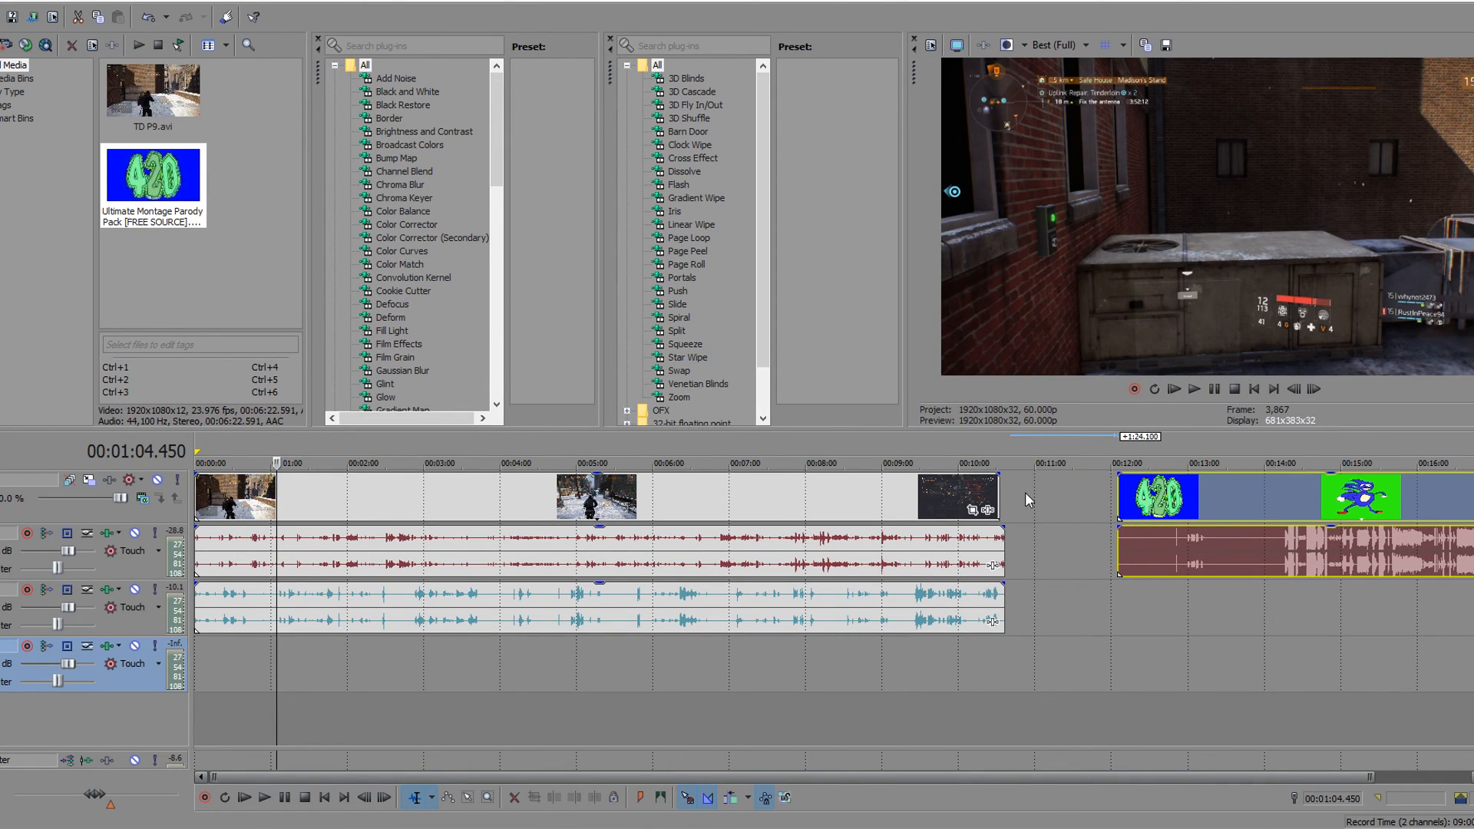
Insert a new empty video track above the gameplay's video track
right_click(849, 657)
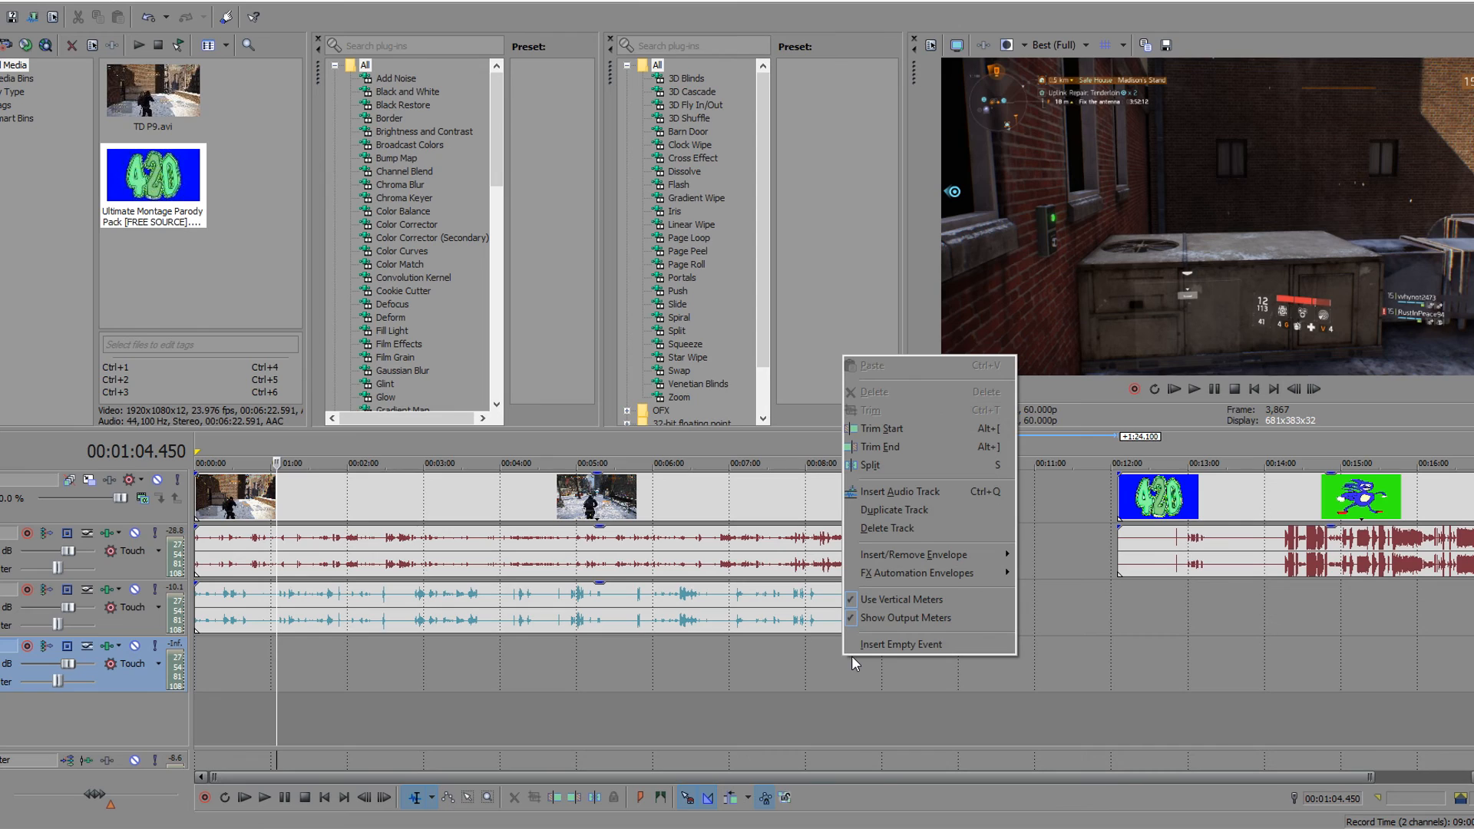
right_click(1035, 491)
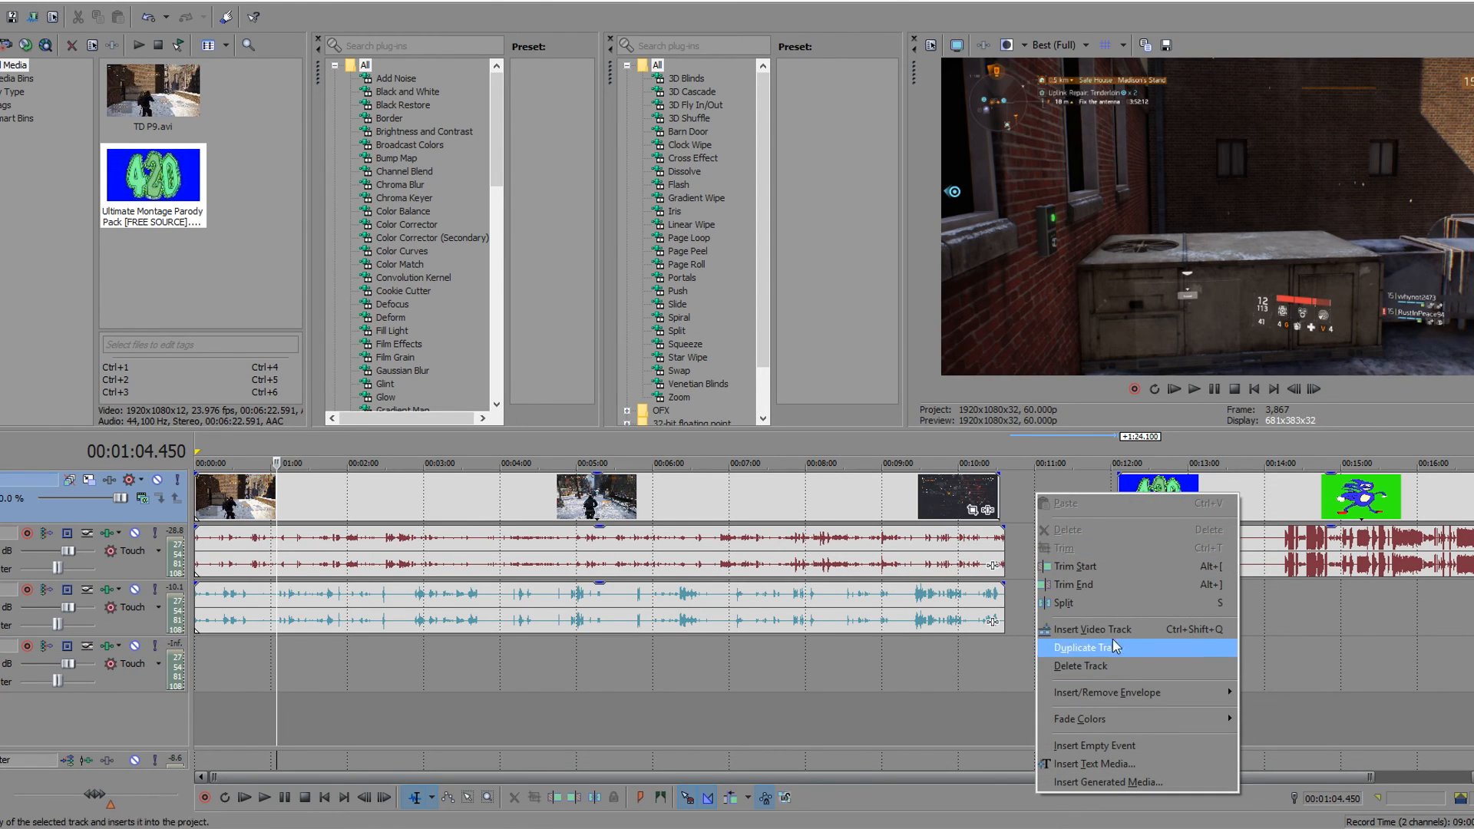
click(1113, 643)
Insert text media on the new video track with the text "m8"
right_click(404, 496)
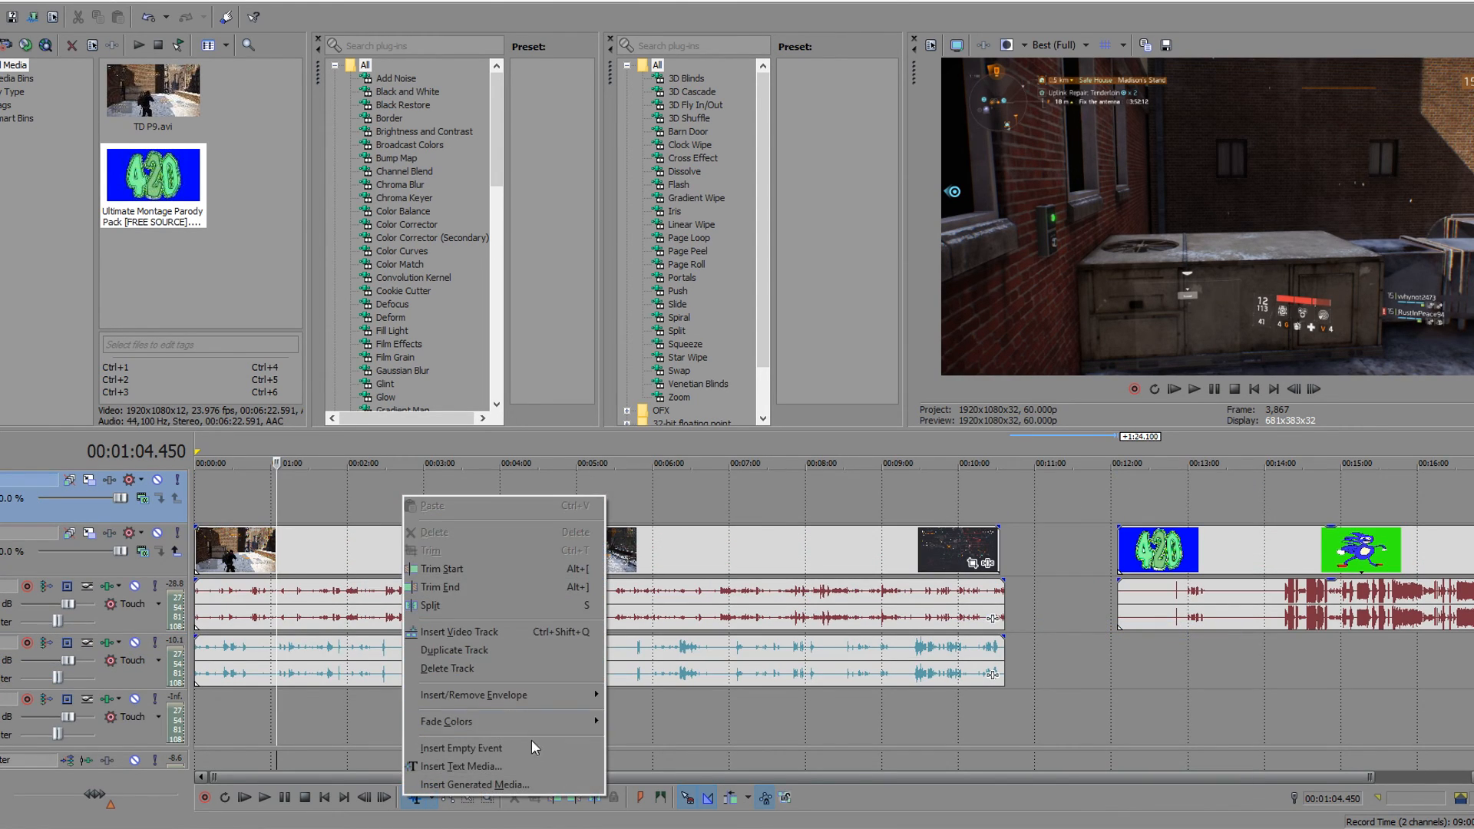
click(537, 766)
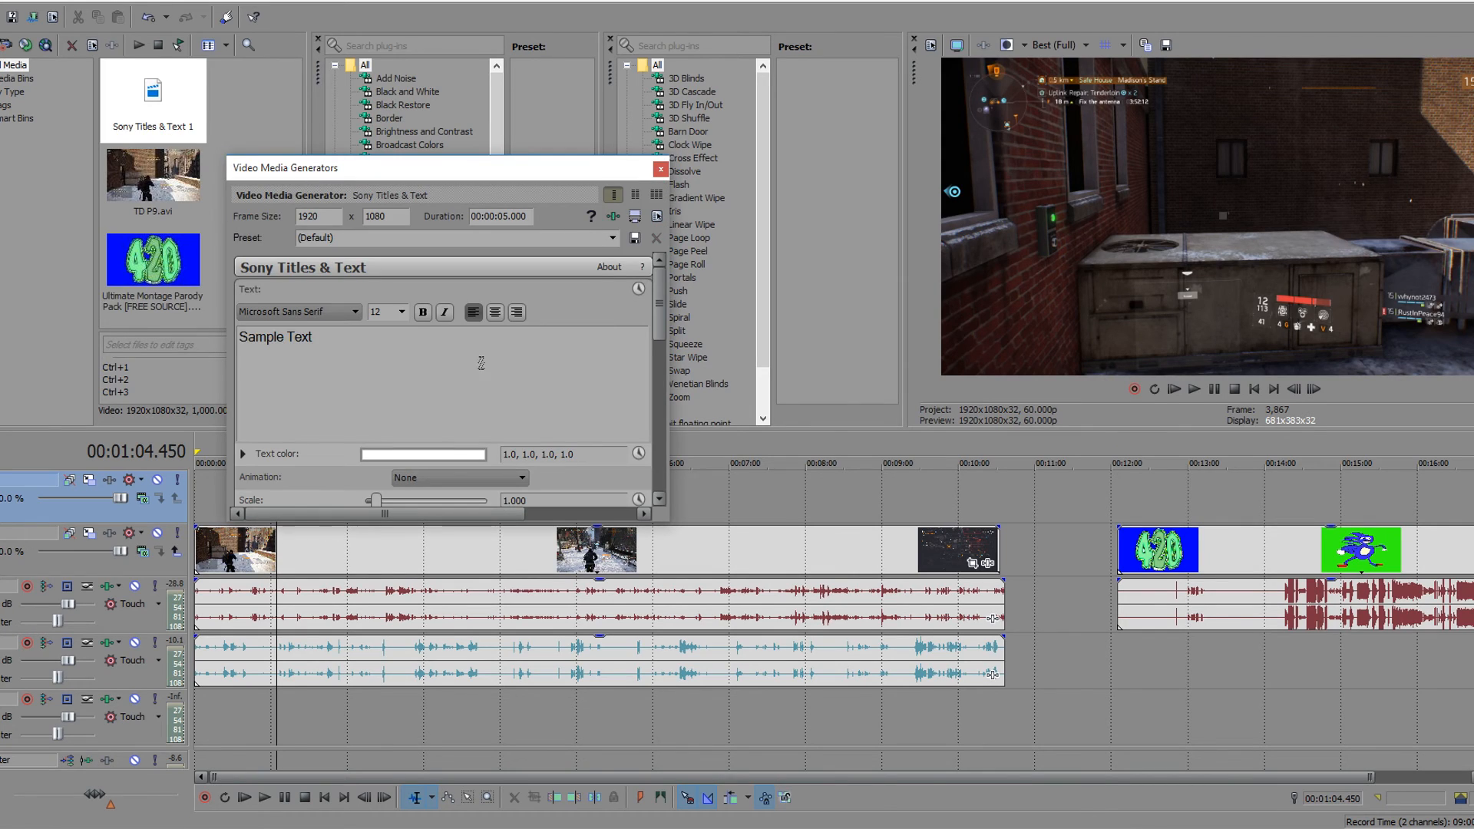
text(m8)
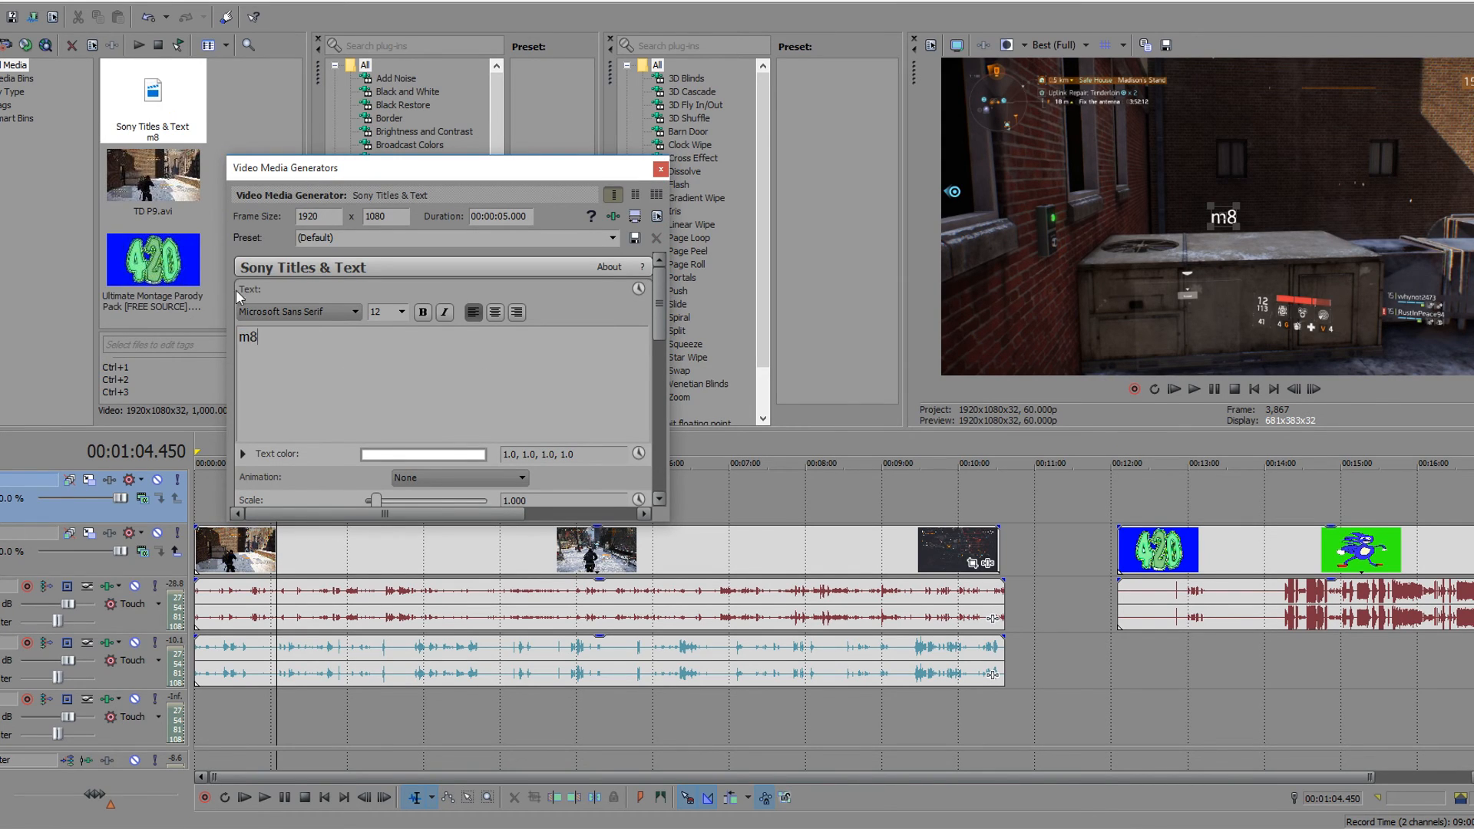
Set the font of the whole "m8" title to Runescape Chat Font
key(ctrl+a)
click(298, 313)
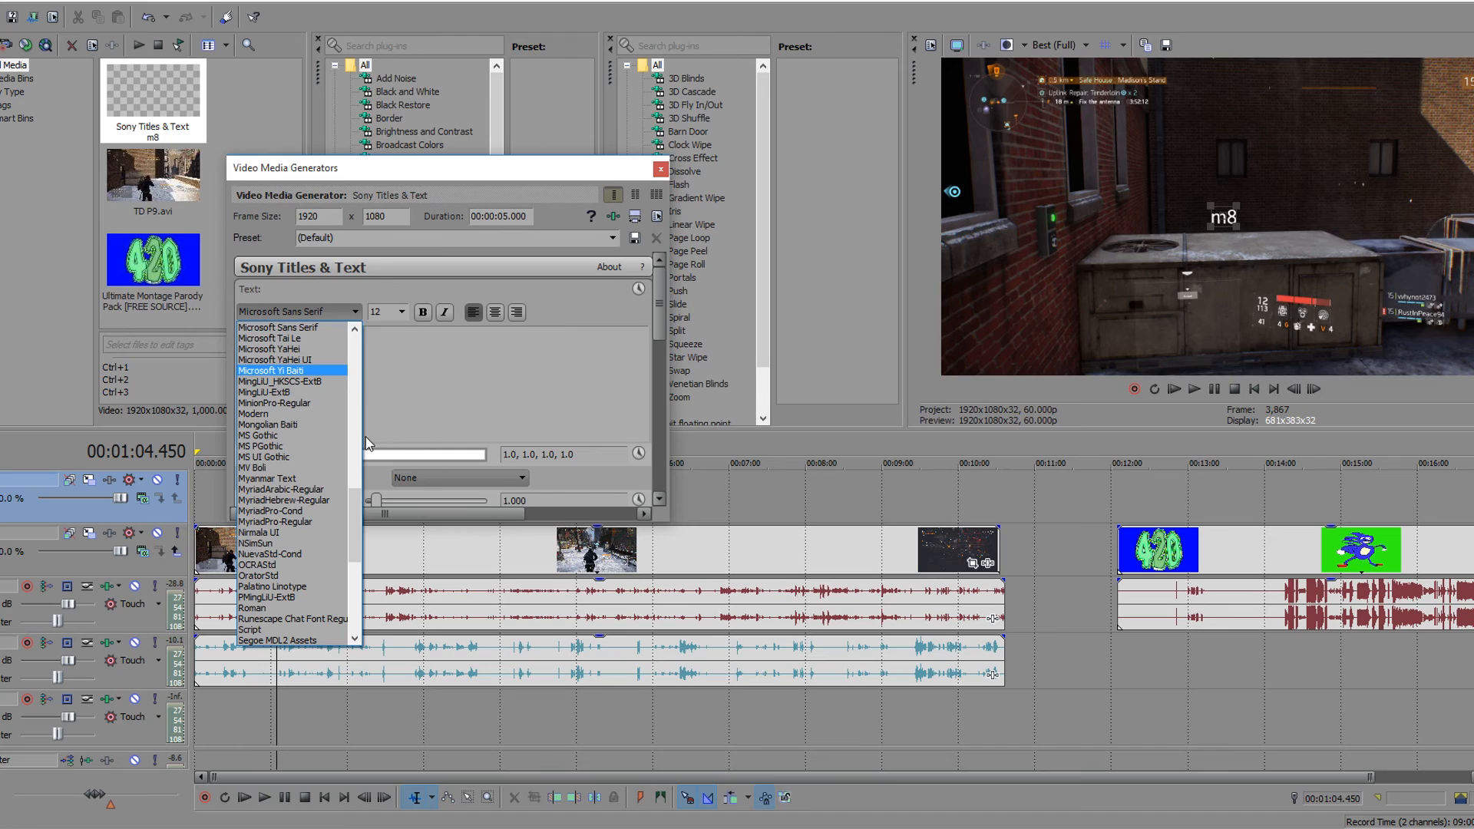
drag(354, 510, 354, 540)
click(321, 491)
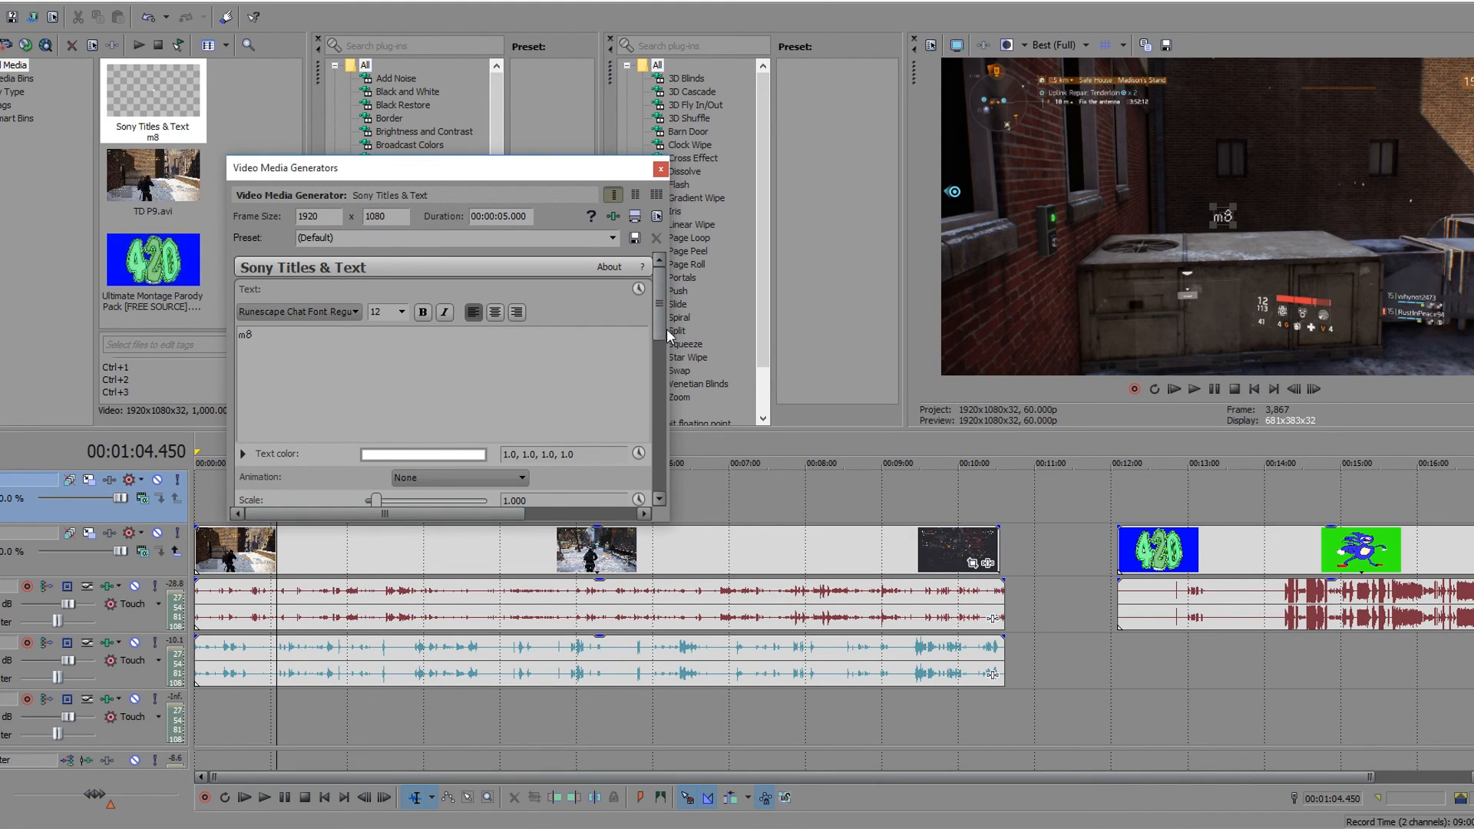
Look through the title's outline settings and close the text generator
scroll(663, 342, down, 3)
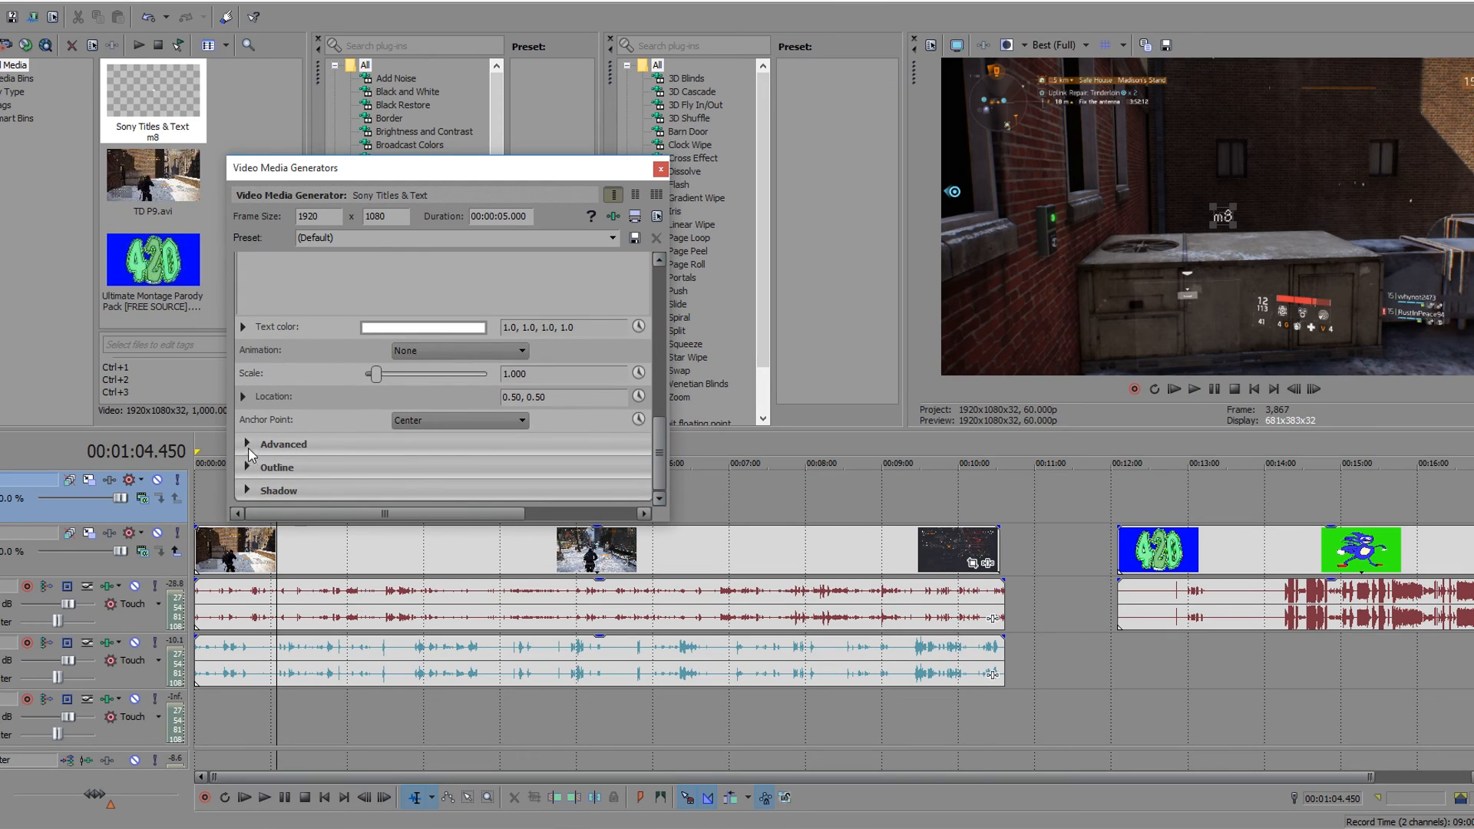
click(250, 468)
click(251, 468)
click(249, 469)
click(249, 468)
click(660, 169)
Delete the "m8" title event from the upper video track
scroll(487, 489, down, 5)
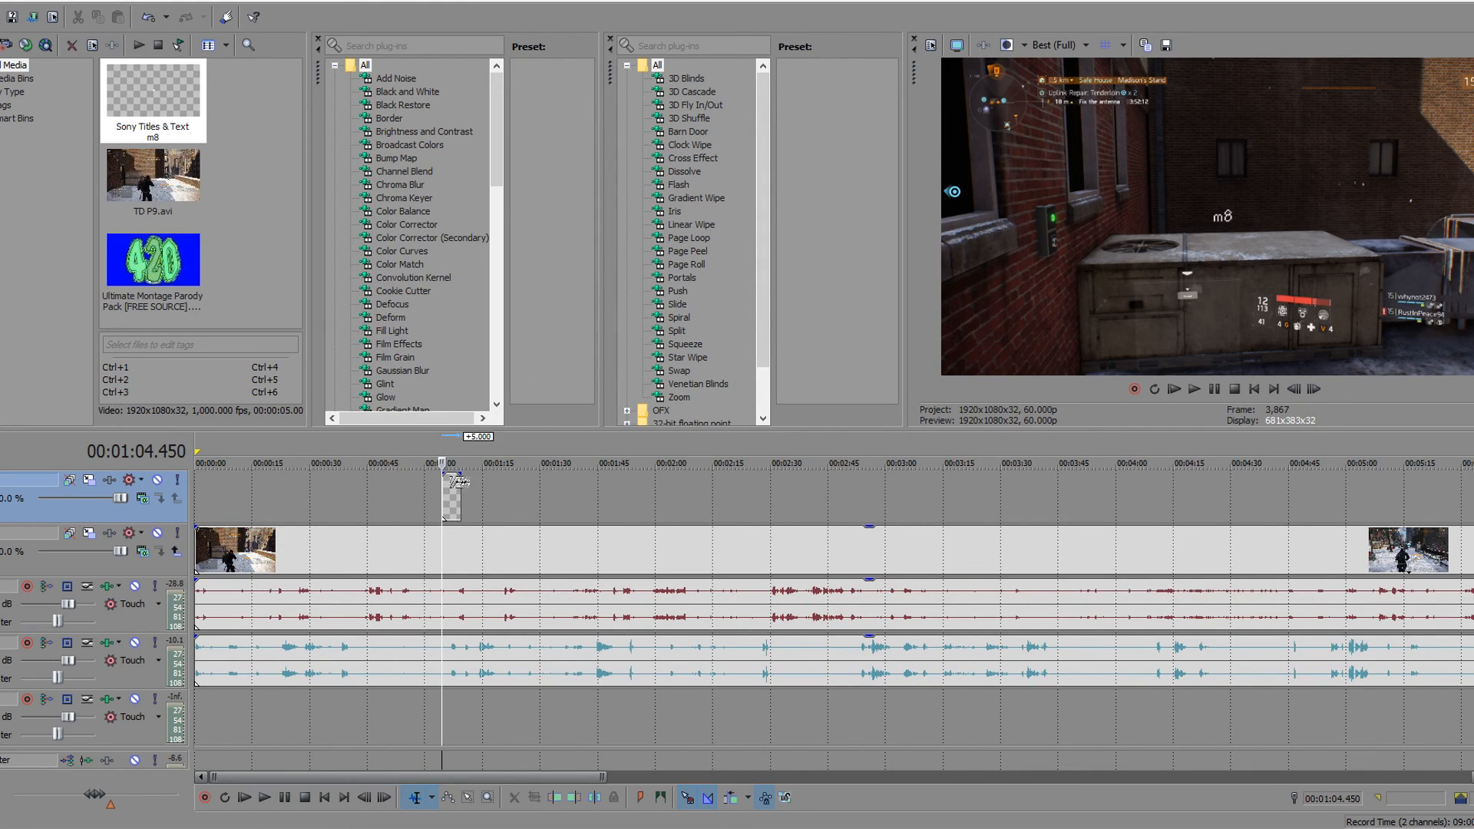
click(453, 496)
key(Delete)
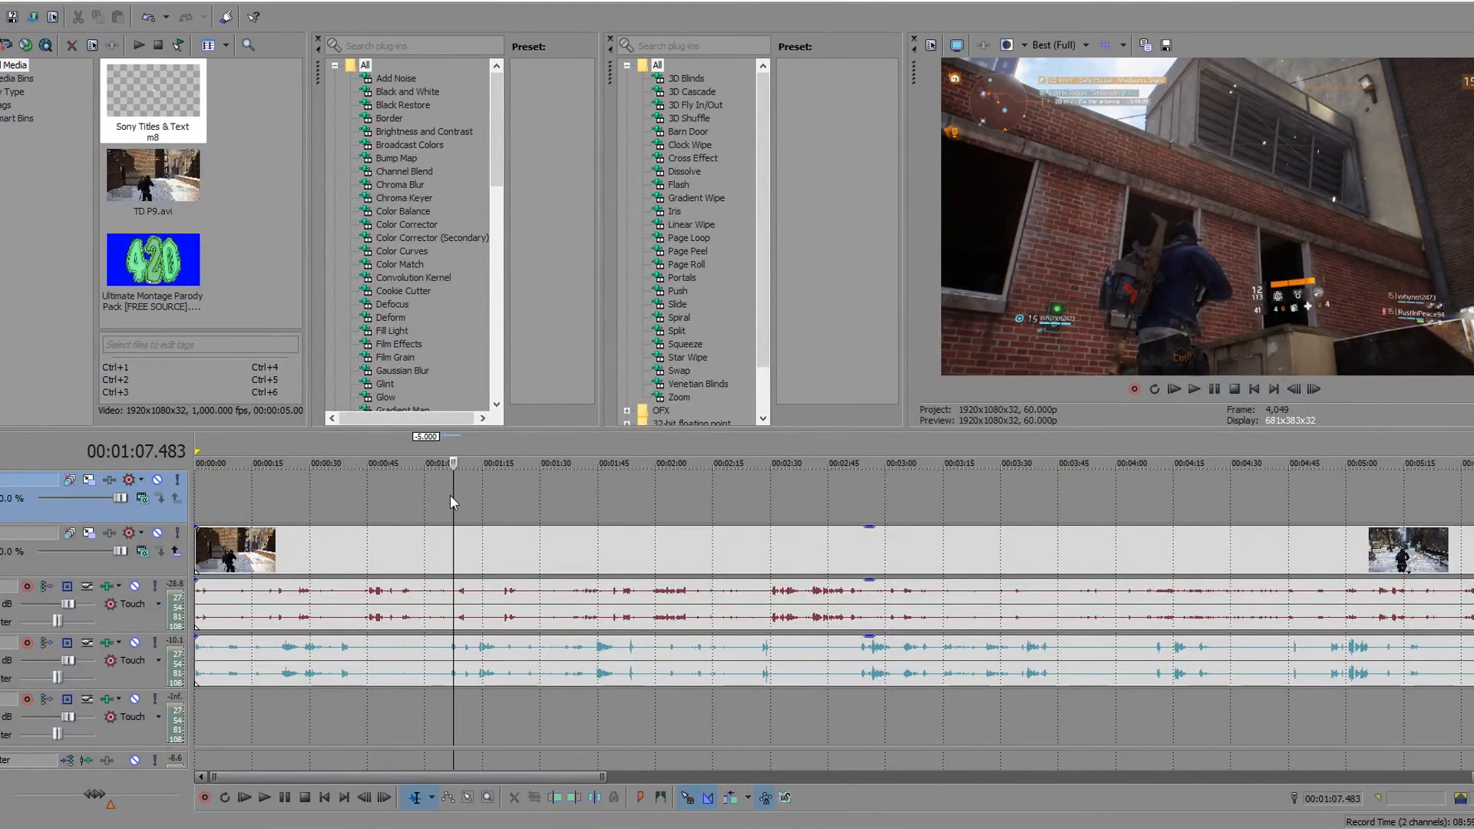
Split the montage pack clip at about 00:12:08.2 and at 00:12:10.700
click(407, 486)
scroll(407, 486, down, 4)
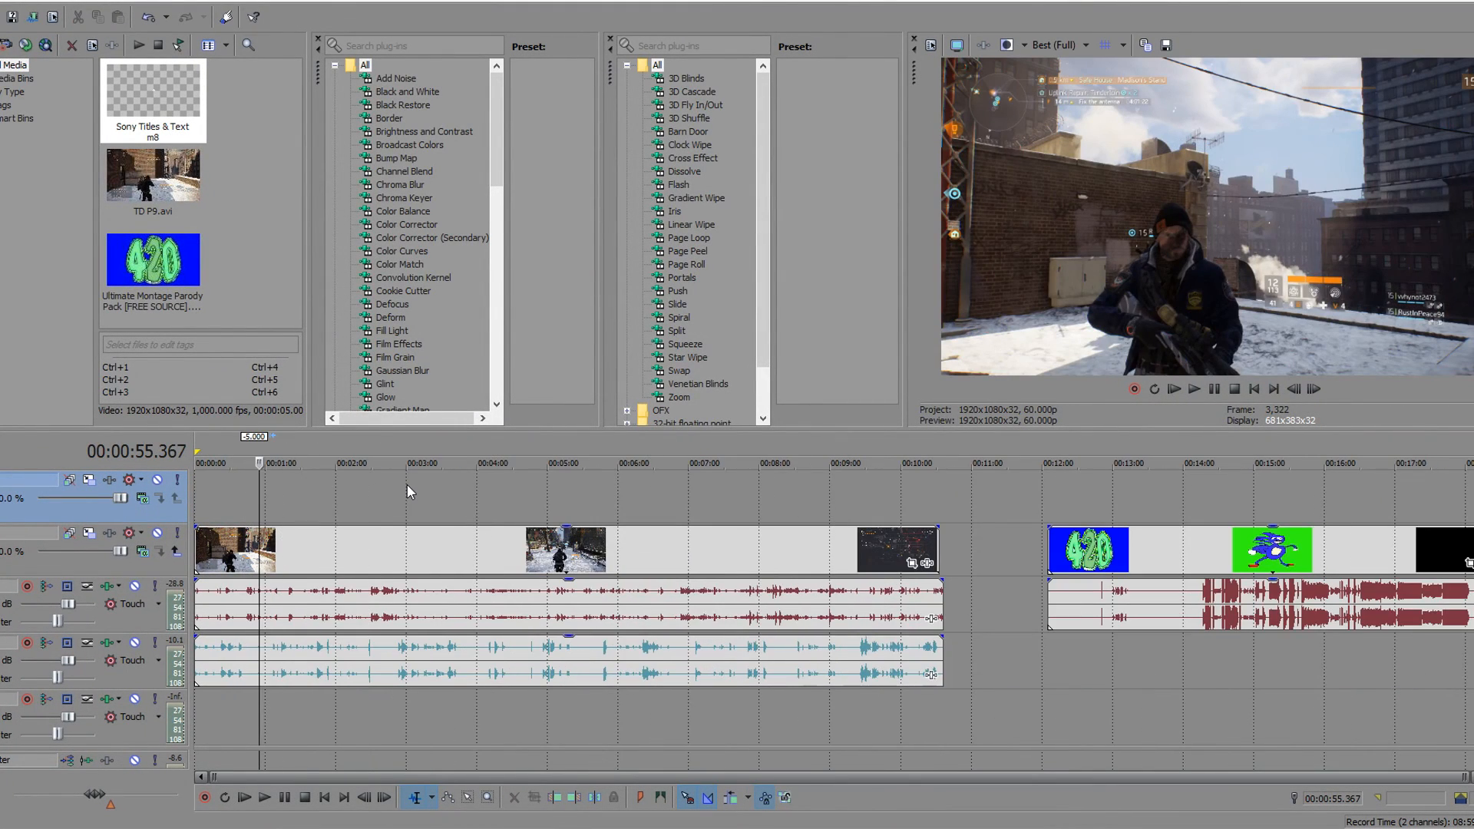
click(1057, 550)
scroll(1055, 549, up, 6)
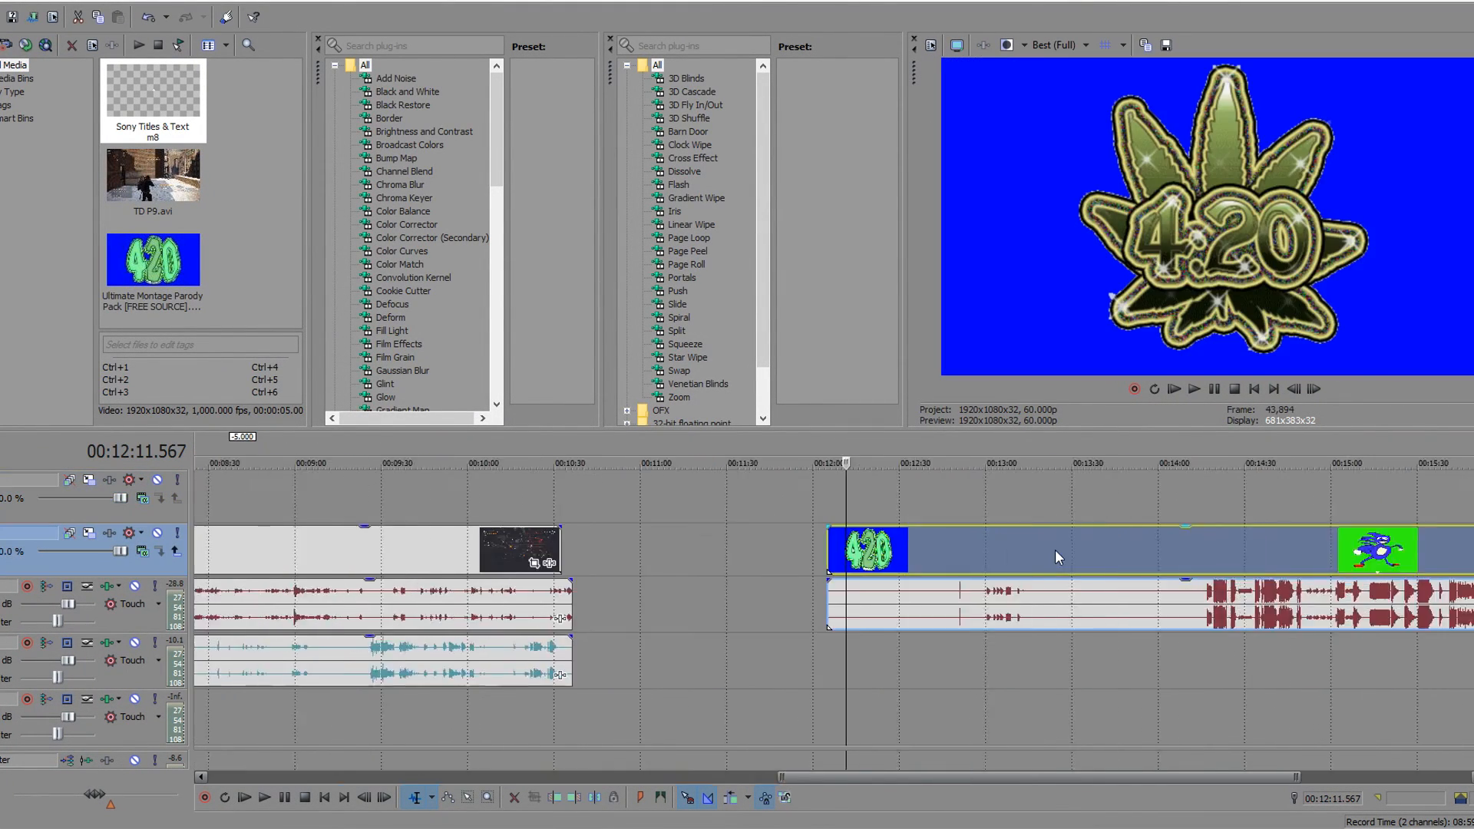
click(878, 607)
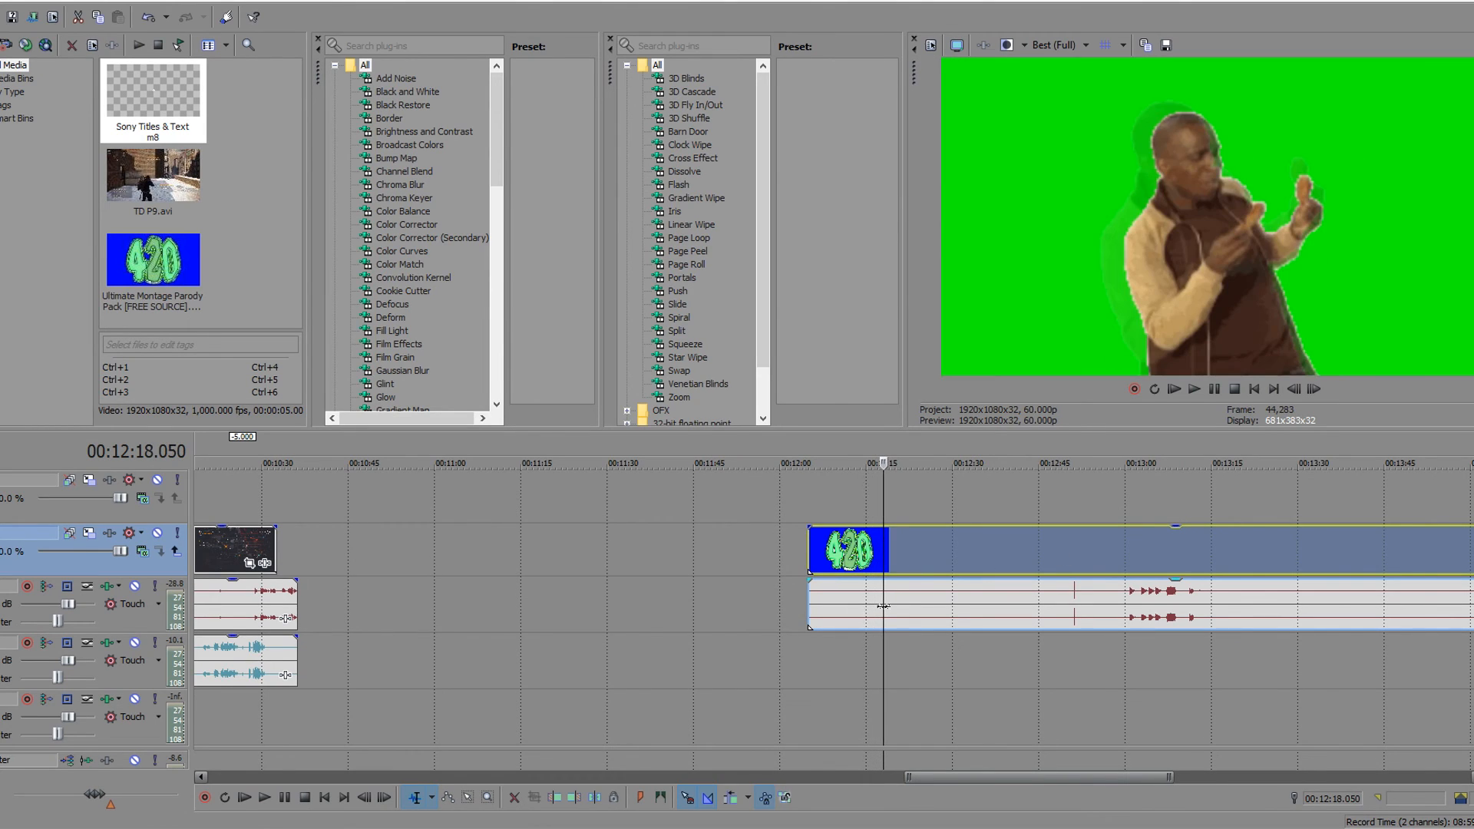
drag(873, 607, 842, 662)
key(s)
scroll(845, 669, up, 5)
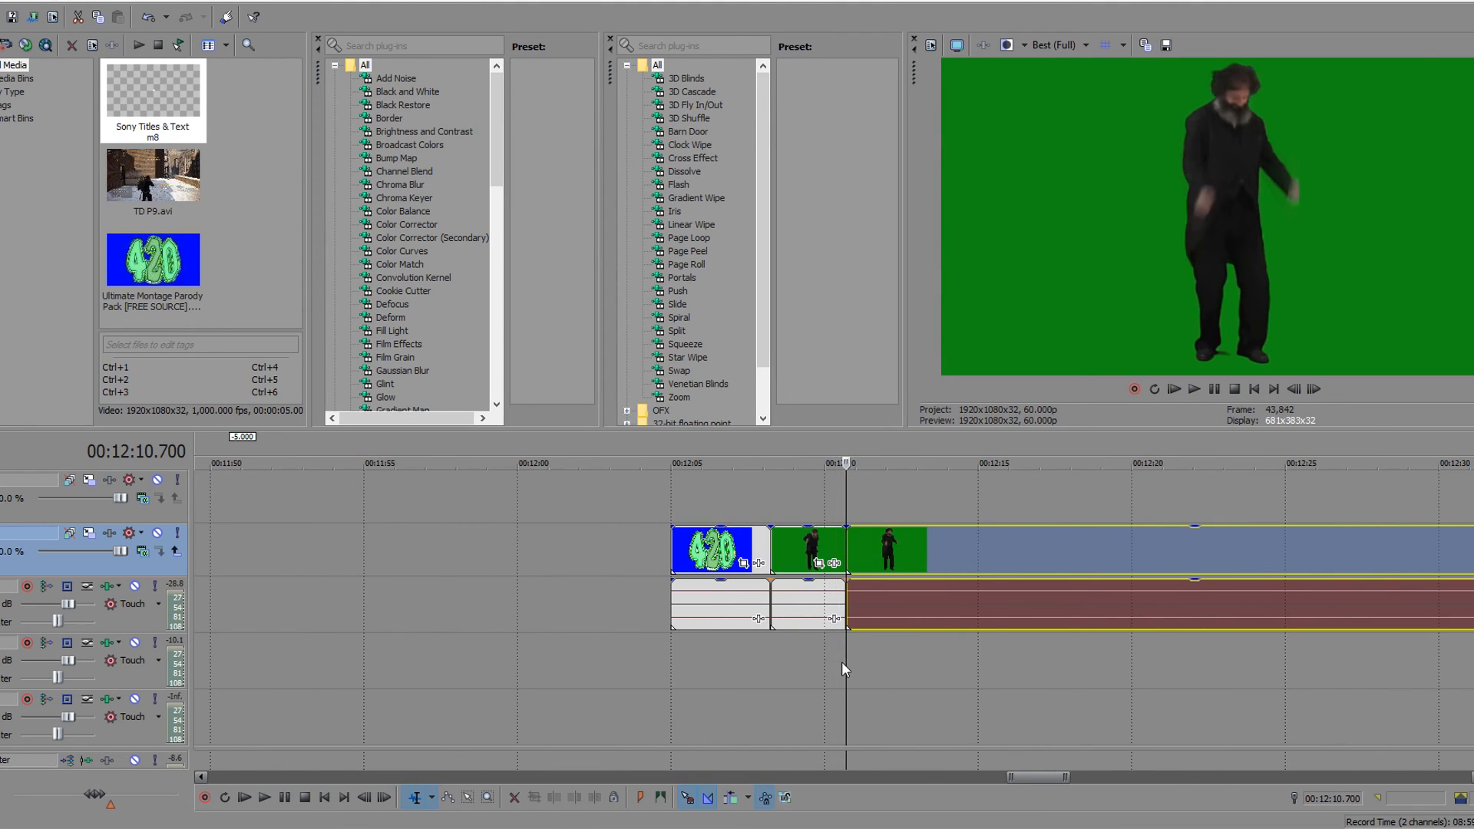
Move the short middle green-screen piece in front of the 420 piece, slightly overlapping its start
click(797, 610)
scroll(798, 609, down, 4)
click(1061, 601)
scroll(1063, 602, down, 2)
click(1242, 616)
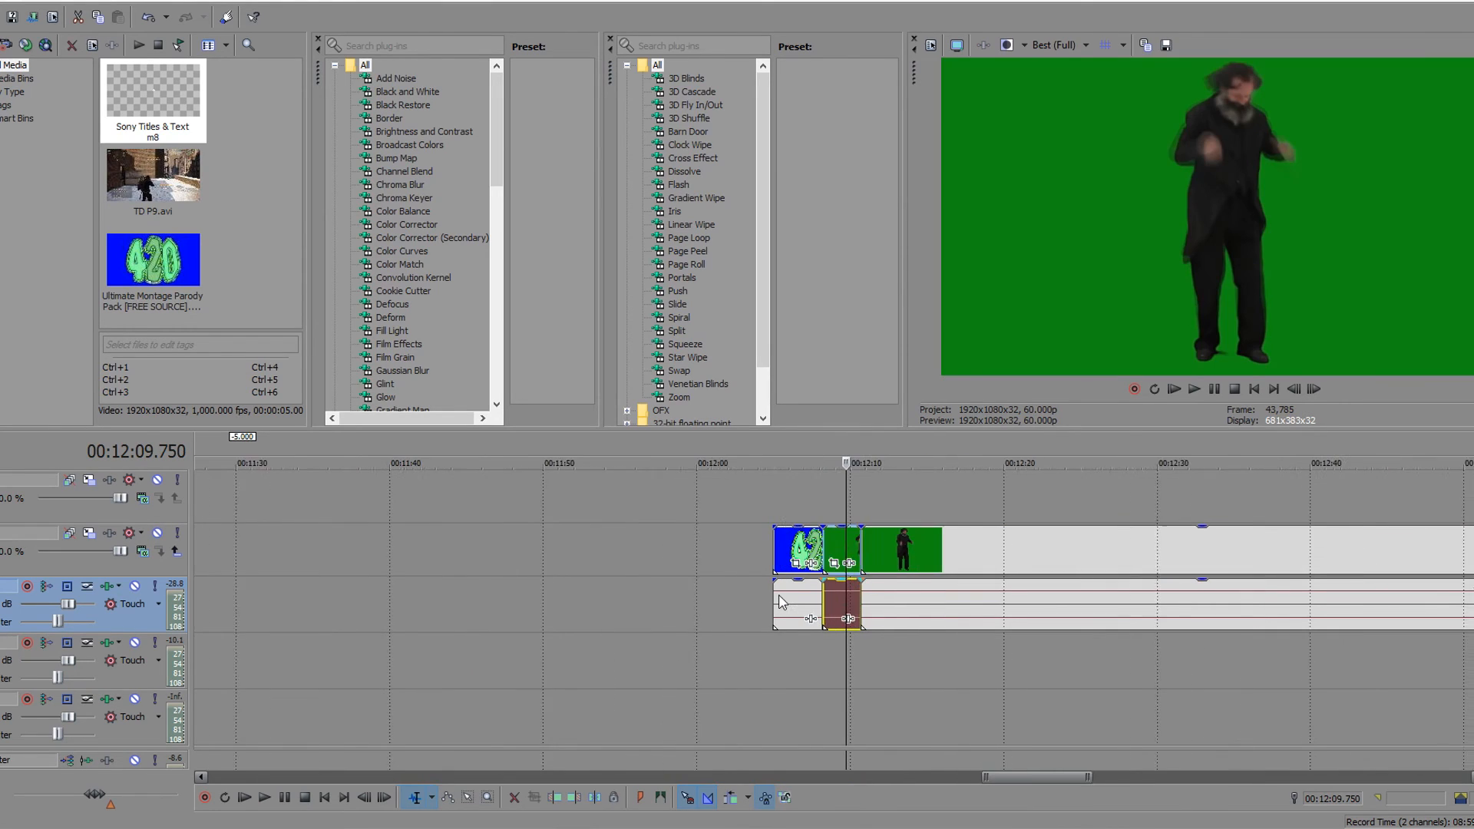
scroll(863, 592, up, 5)
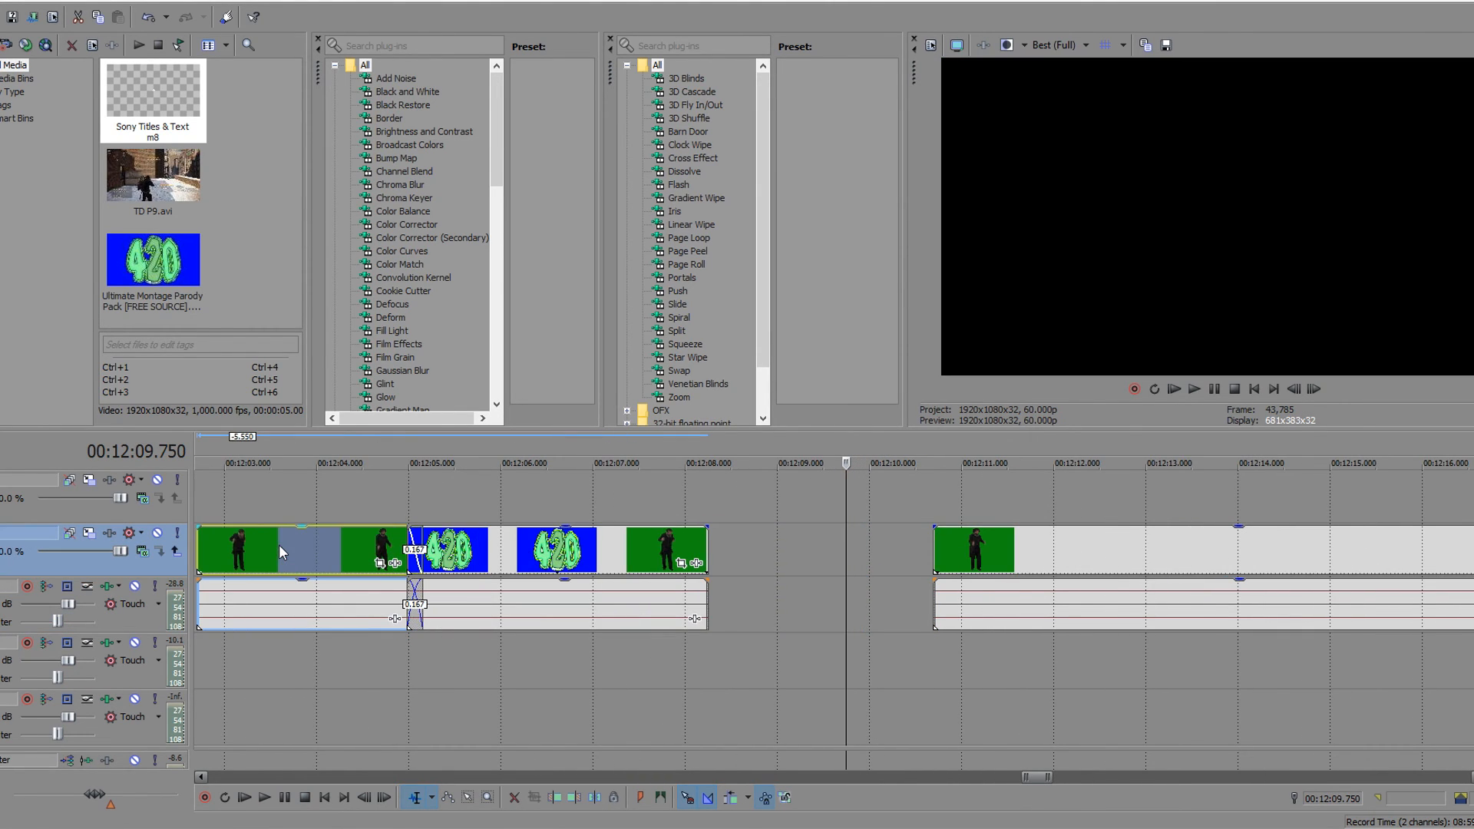
Delete the short green-screen piece in front of the 420 piece and undo the deletion
click(320, 547)
scroll(330, 549, down, 3)
key(Delete)
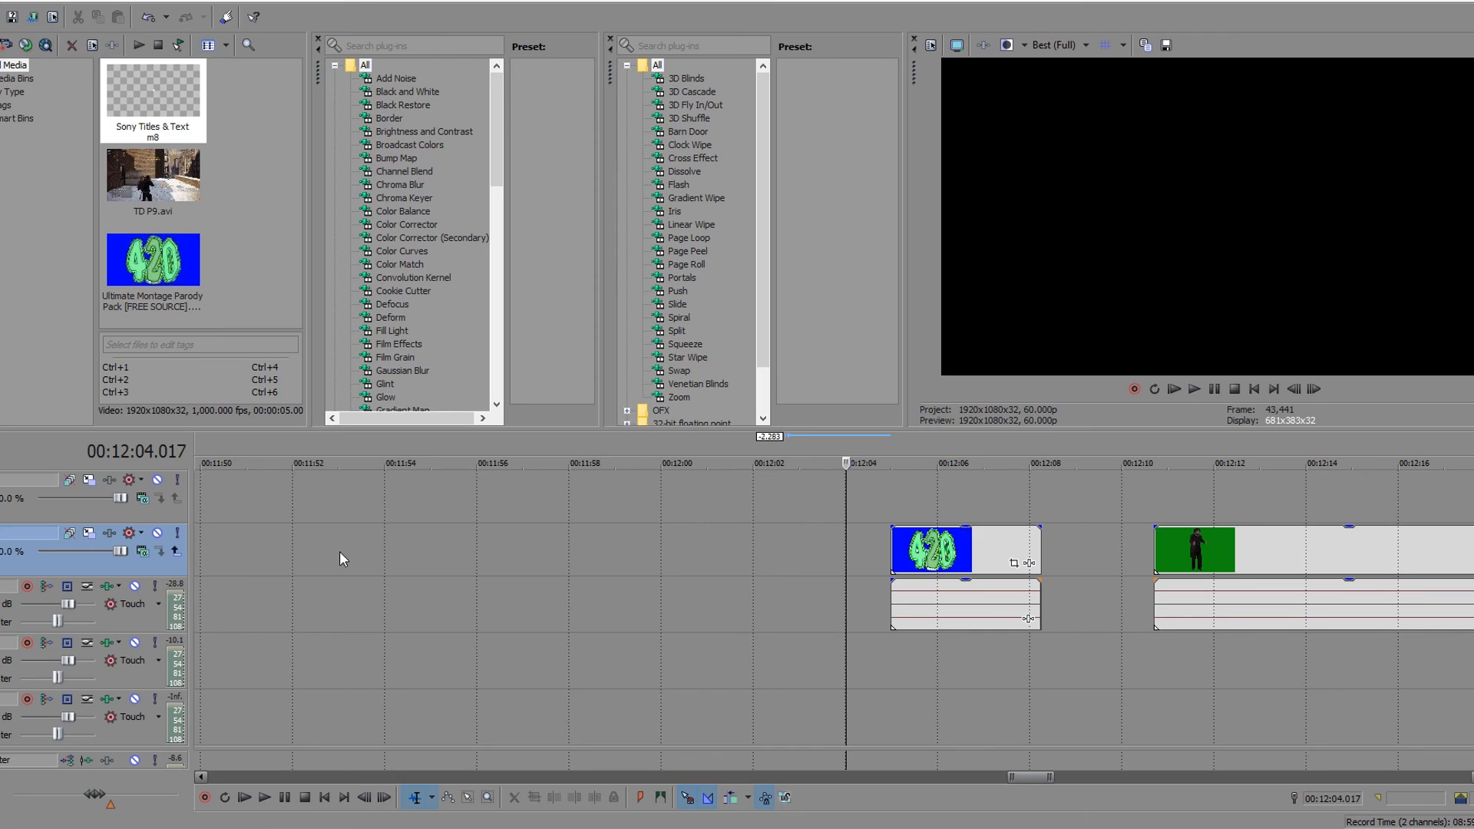
click(148, 19)
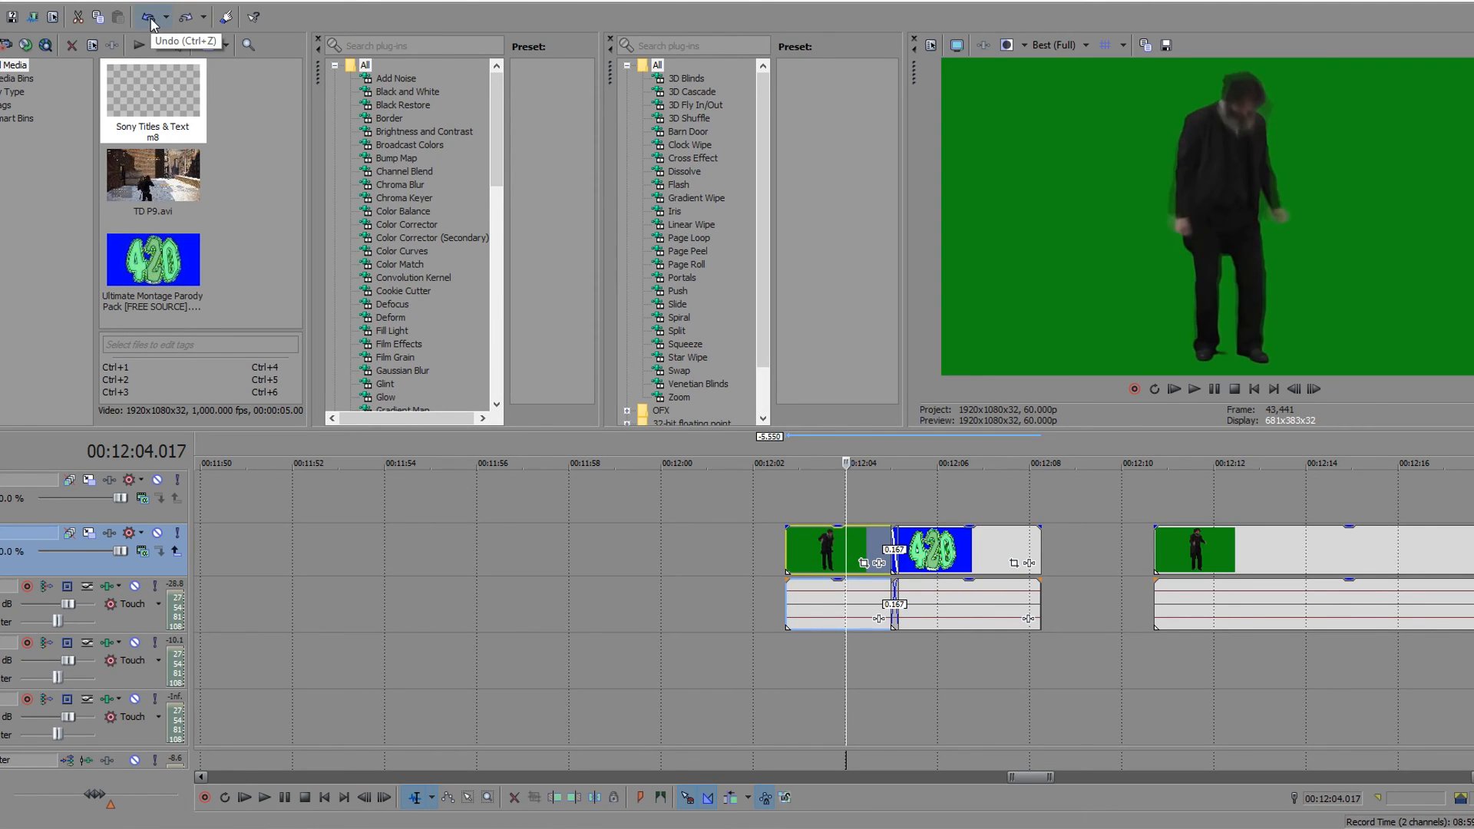
Move the short green-screen piece 0.883 s earlier to leave a gap, and split the 420 piece into four parts
drag(799, 564, 757, 564)
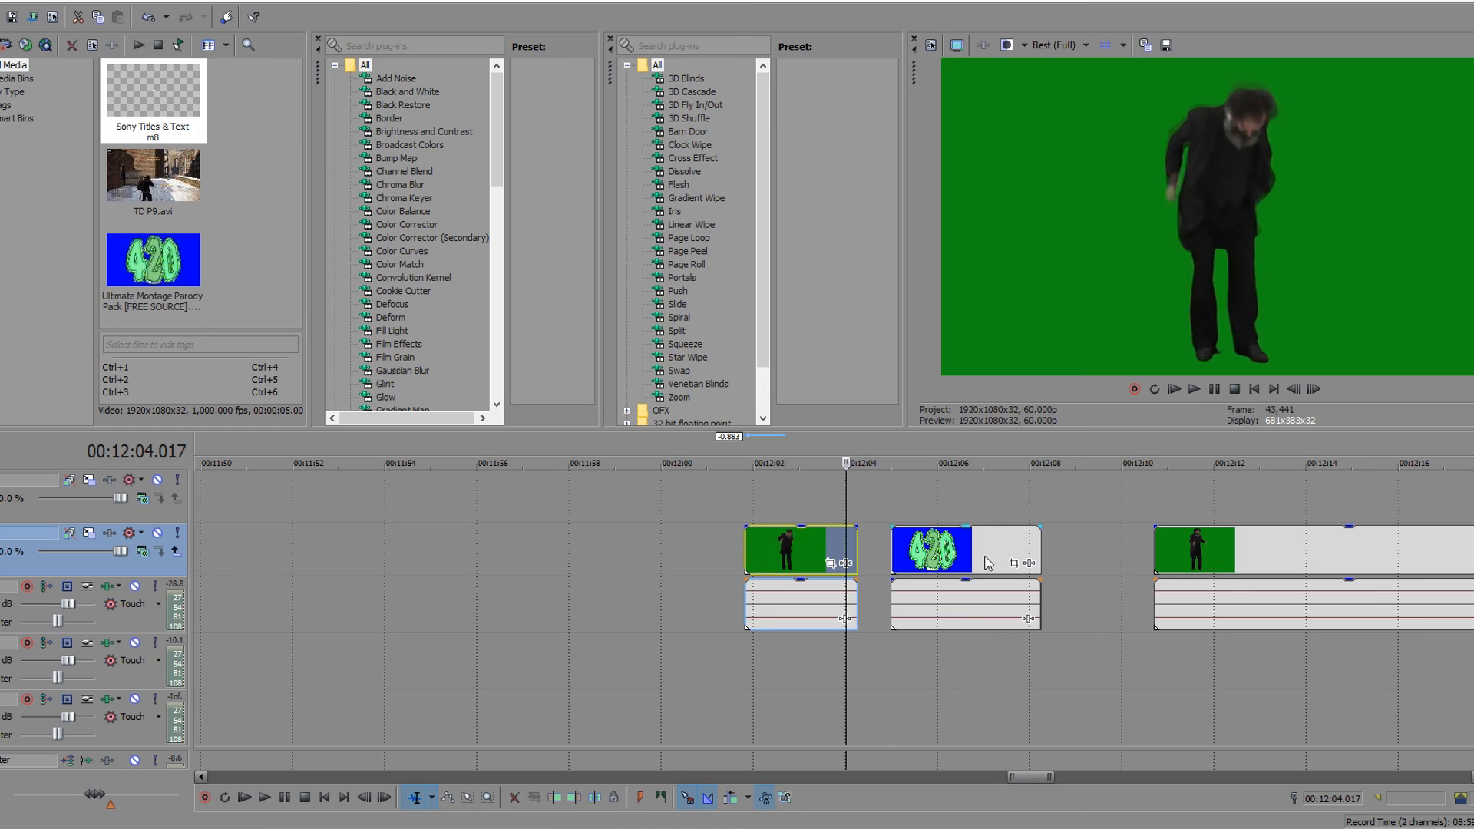
click(950, 559)
key(s)
click(1000, 560)
key(s)
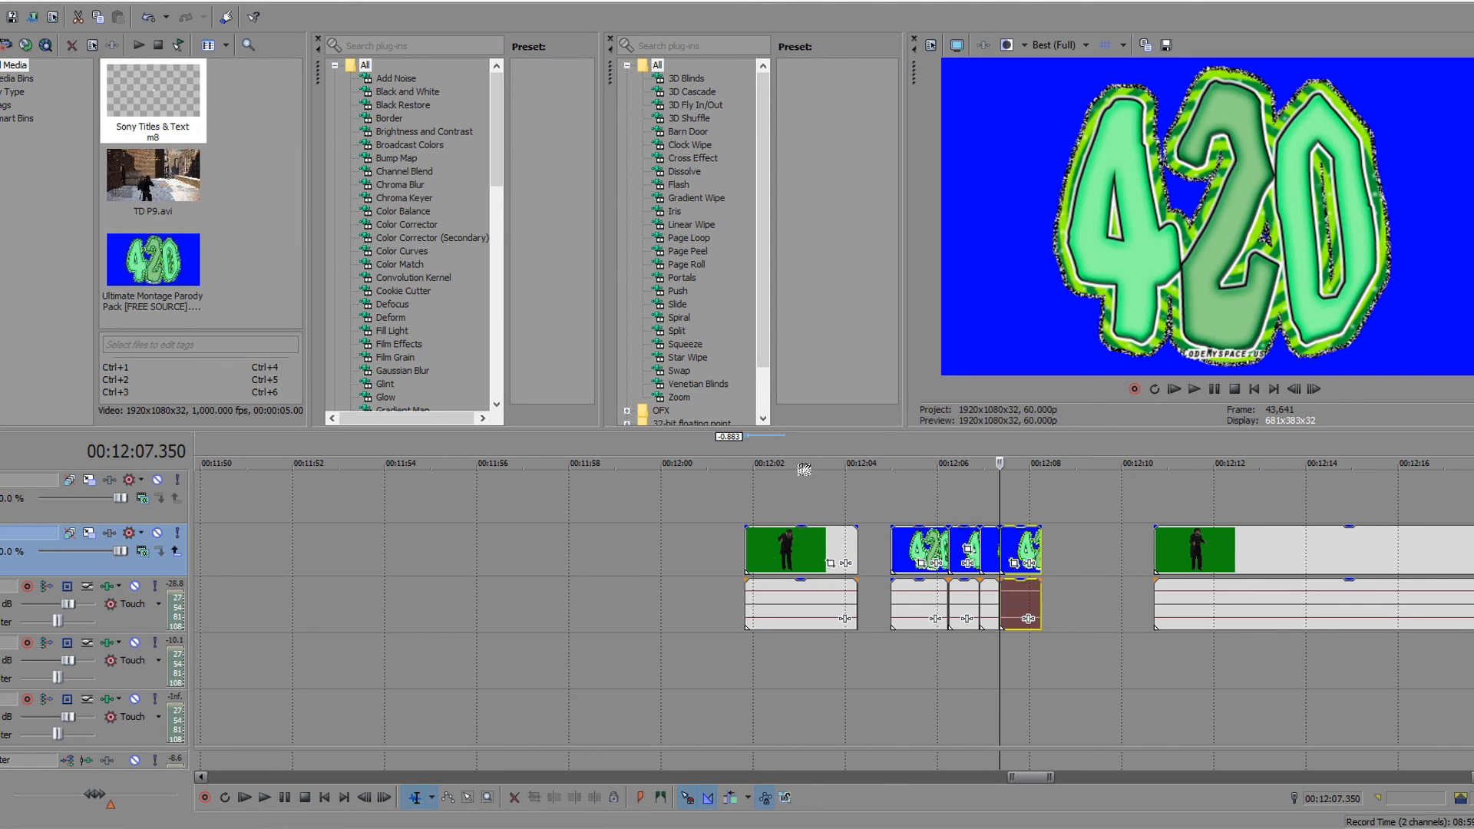
Remove the short green-screen piece's audio event from its group and delete the audio
click(781, 572)
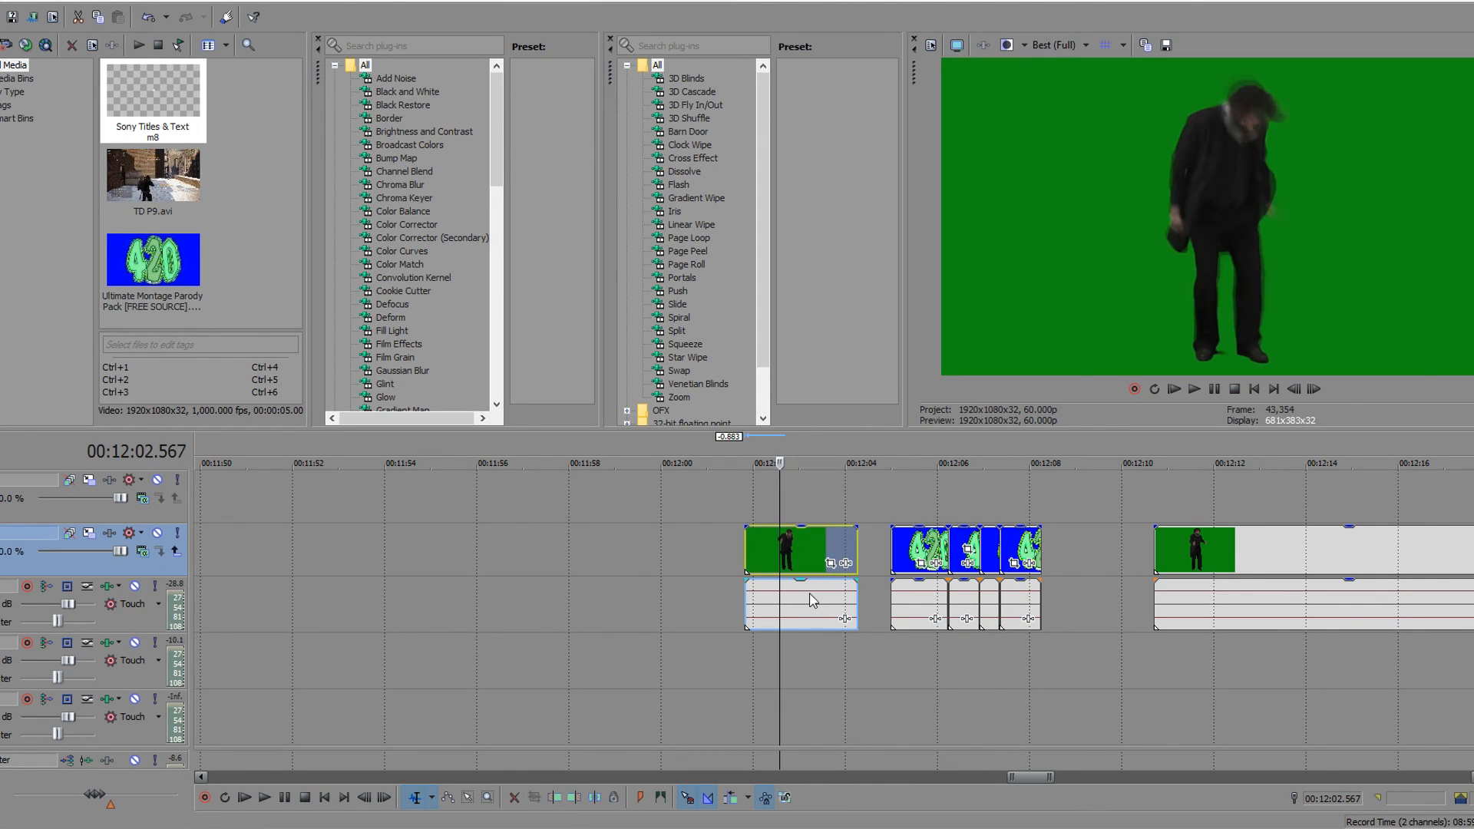
click(819, 601)
click(778, 541)
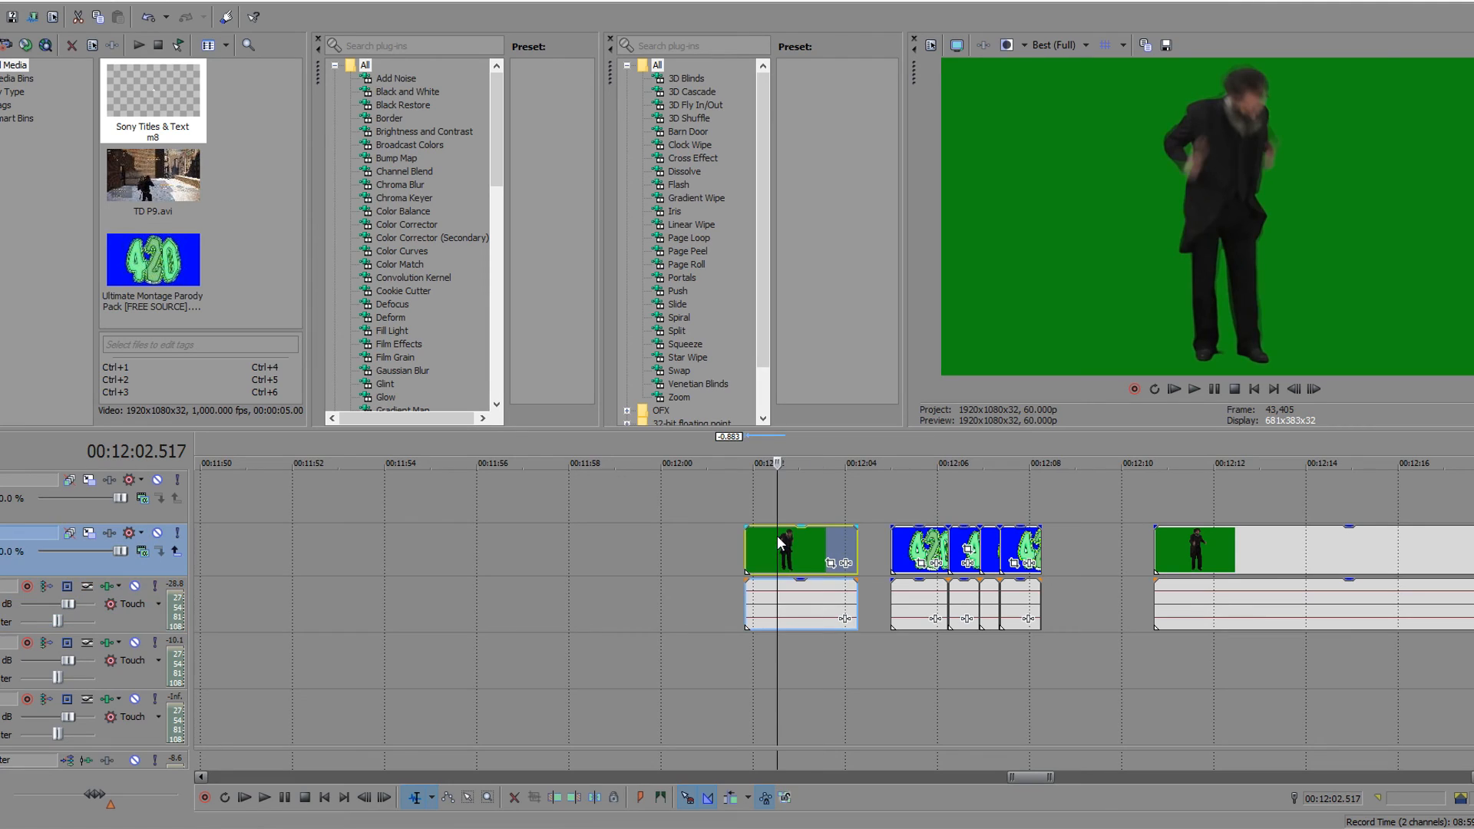
right_click(806, 604)
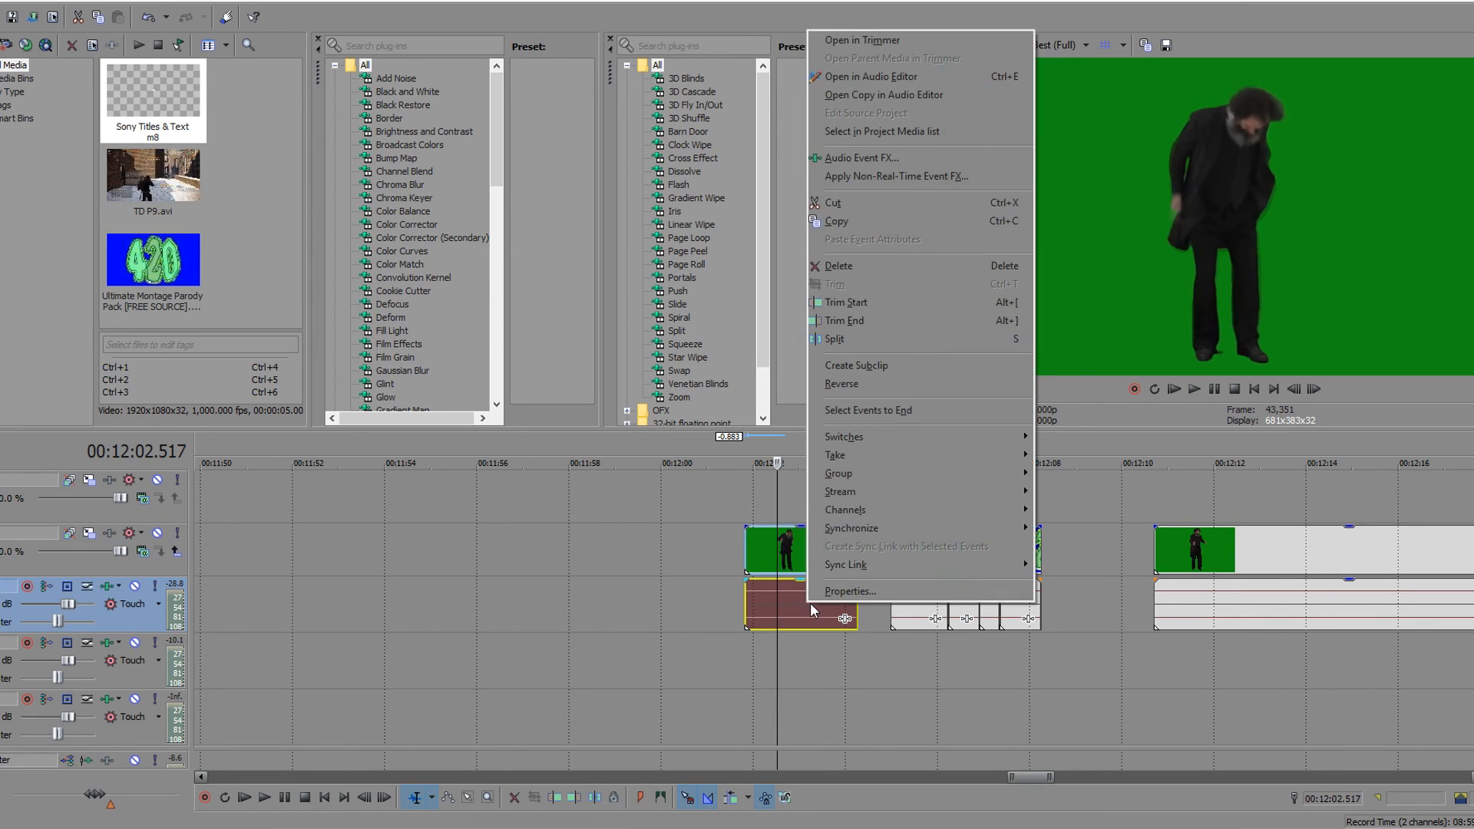
mouse_move(878, 482)
click(1117, 501)
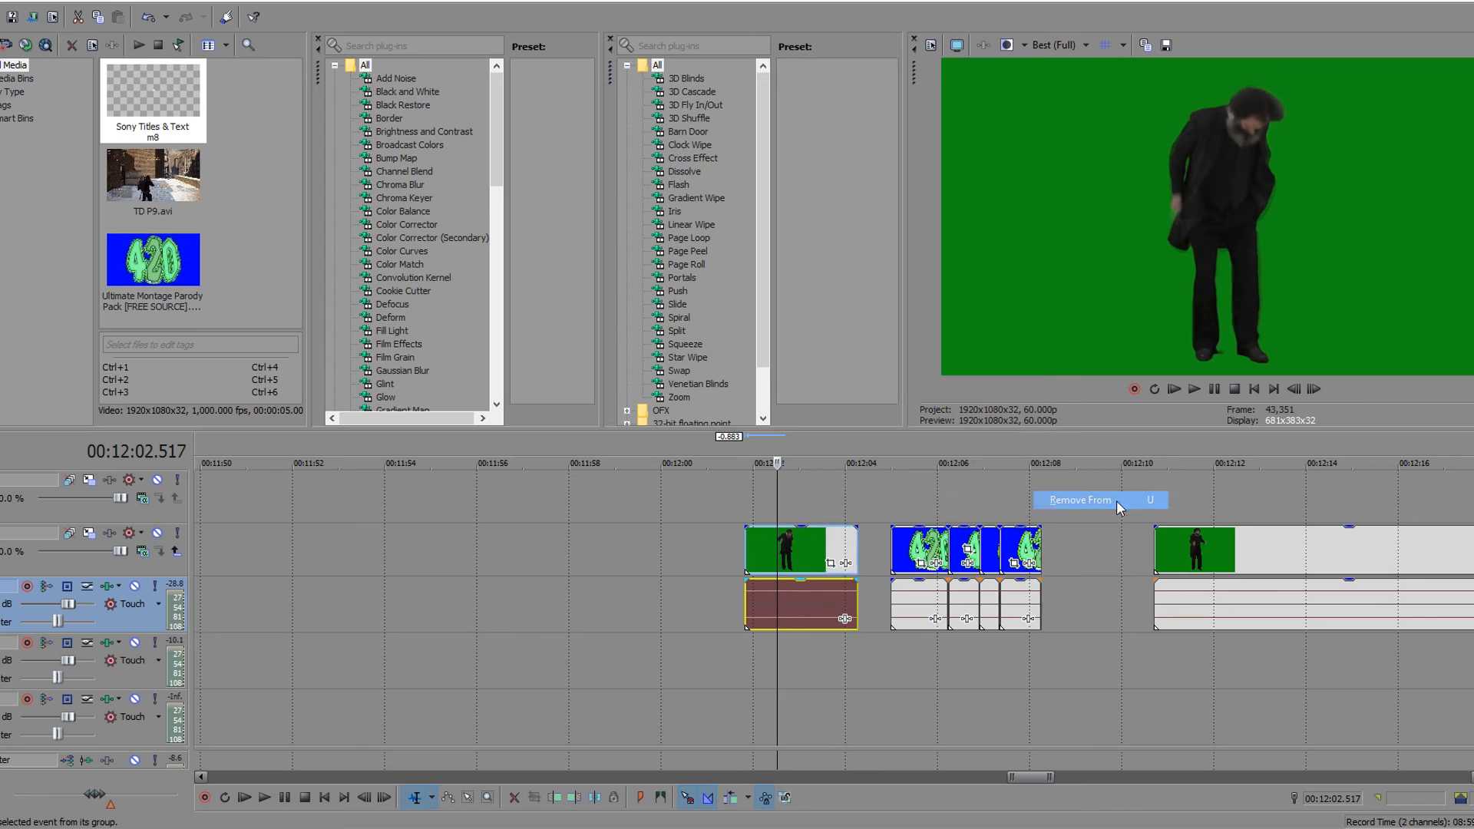
click(812, 600)
key(Delete)
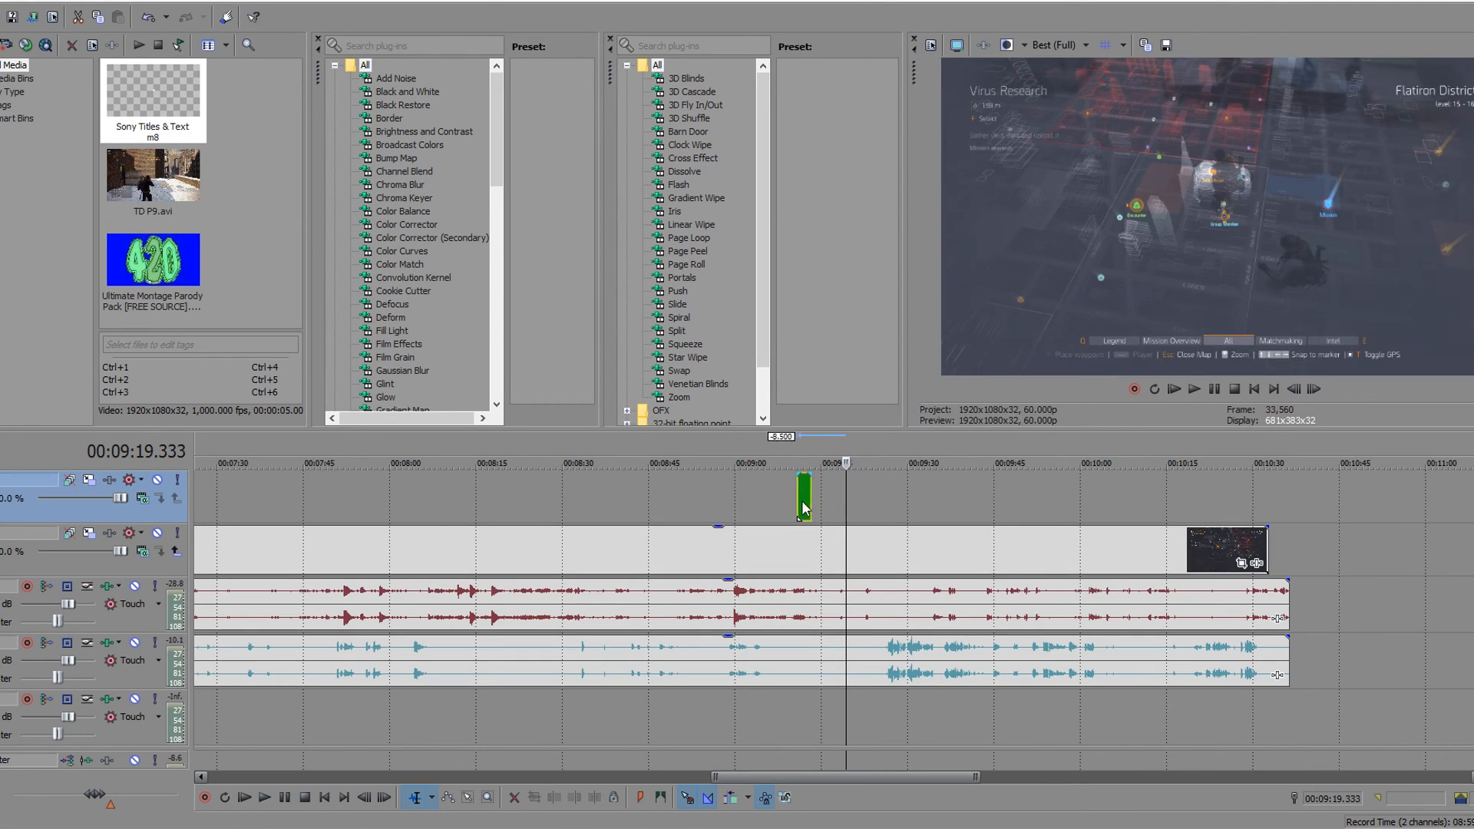
Place the green-screen piece on the upper video track over the gameplay, starting at about 00:09:06
drag(788, 503, 757, 503)
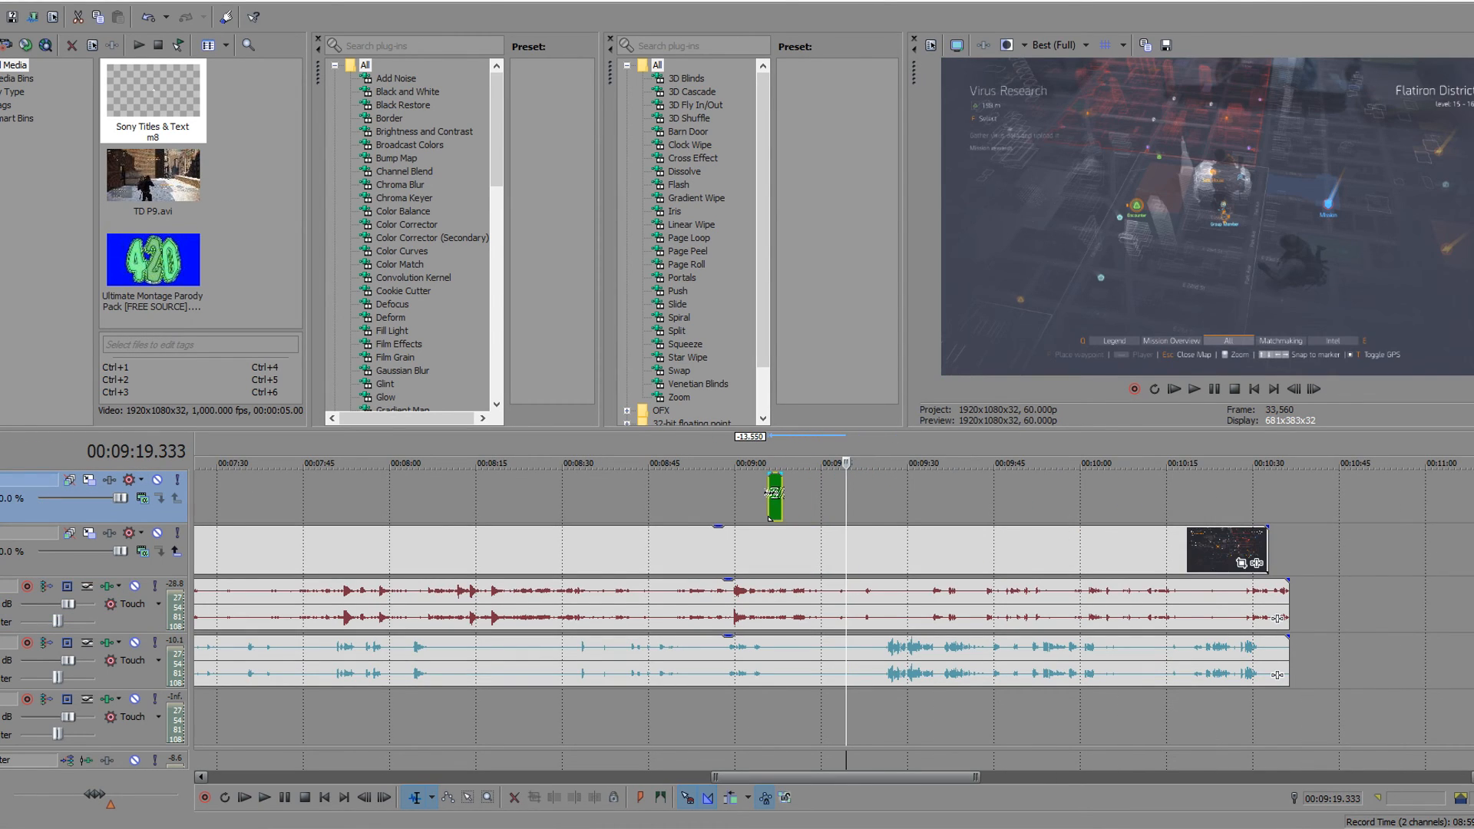
Compare the preview on the green-screen piece with the preview before and after it on the gameplay track
click(772, 493)
scroll(775, 493, up, 4)
scroll(847, 498, down, 4)
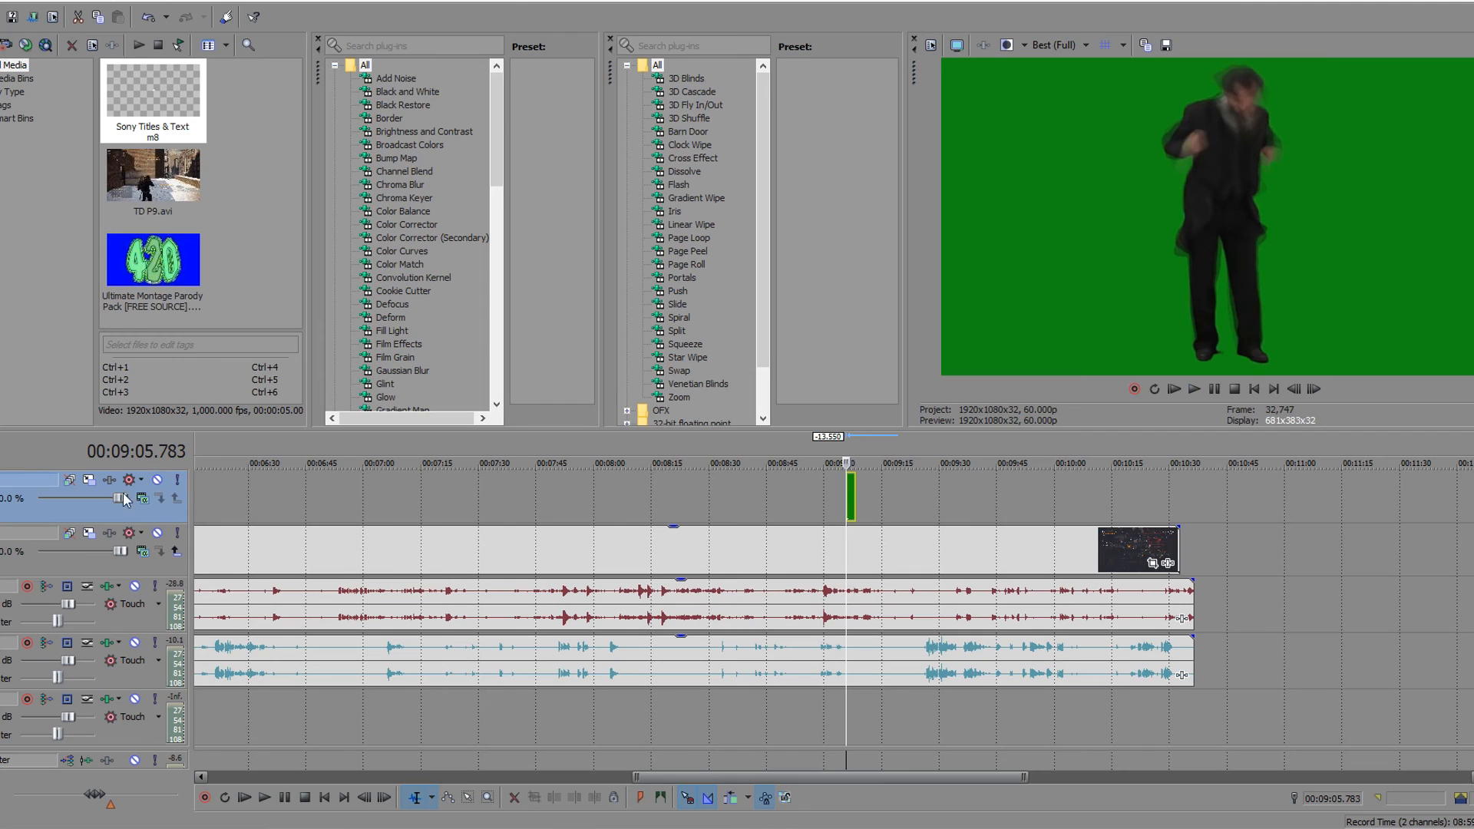
scroll(907, 492, up, 4)
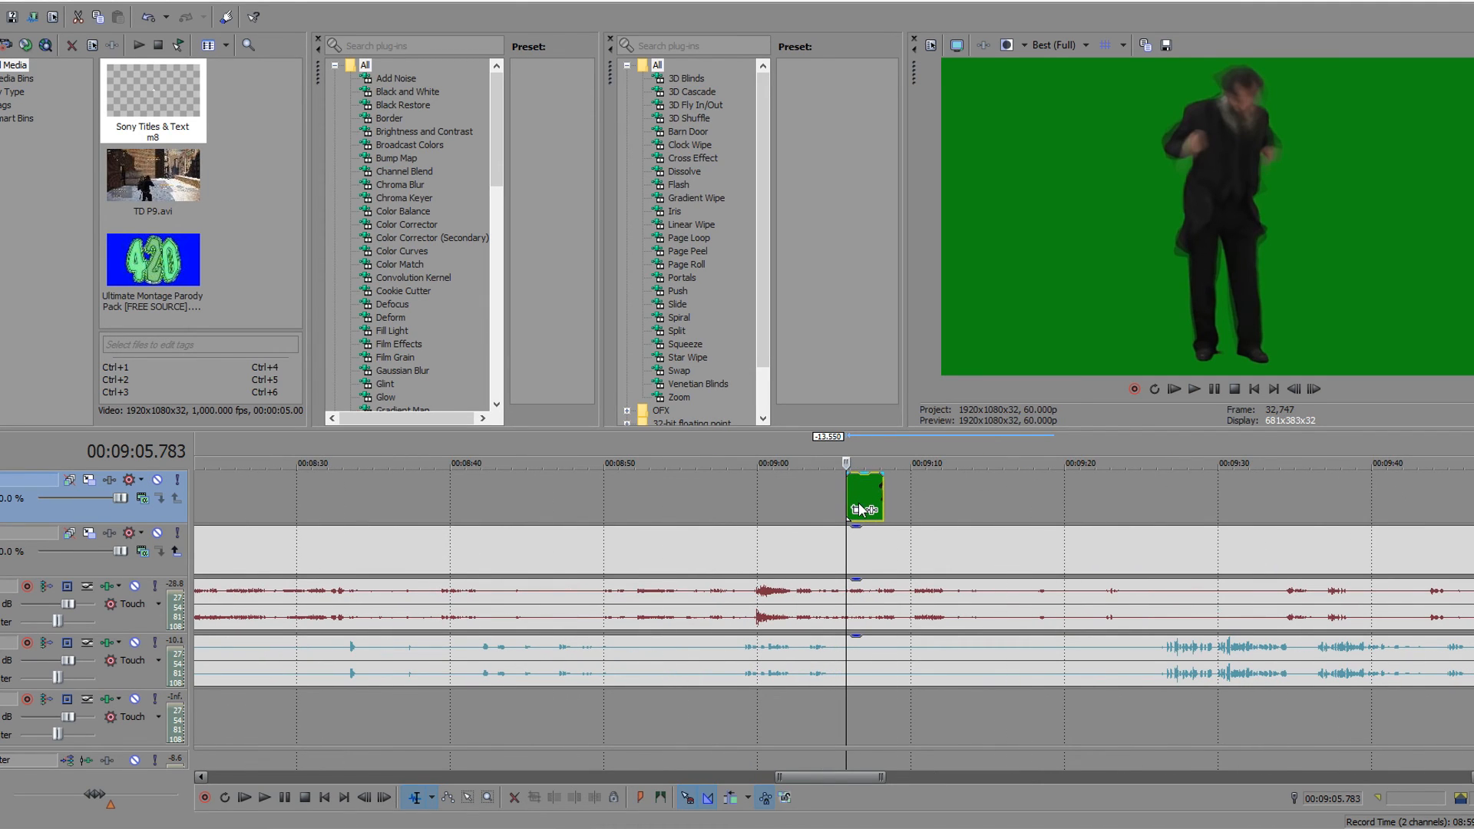
click(884, 550)
click(945, 557)
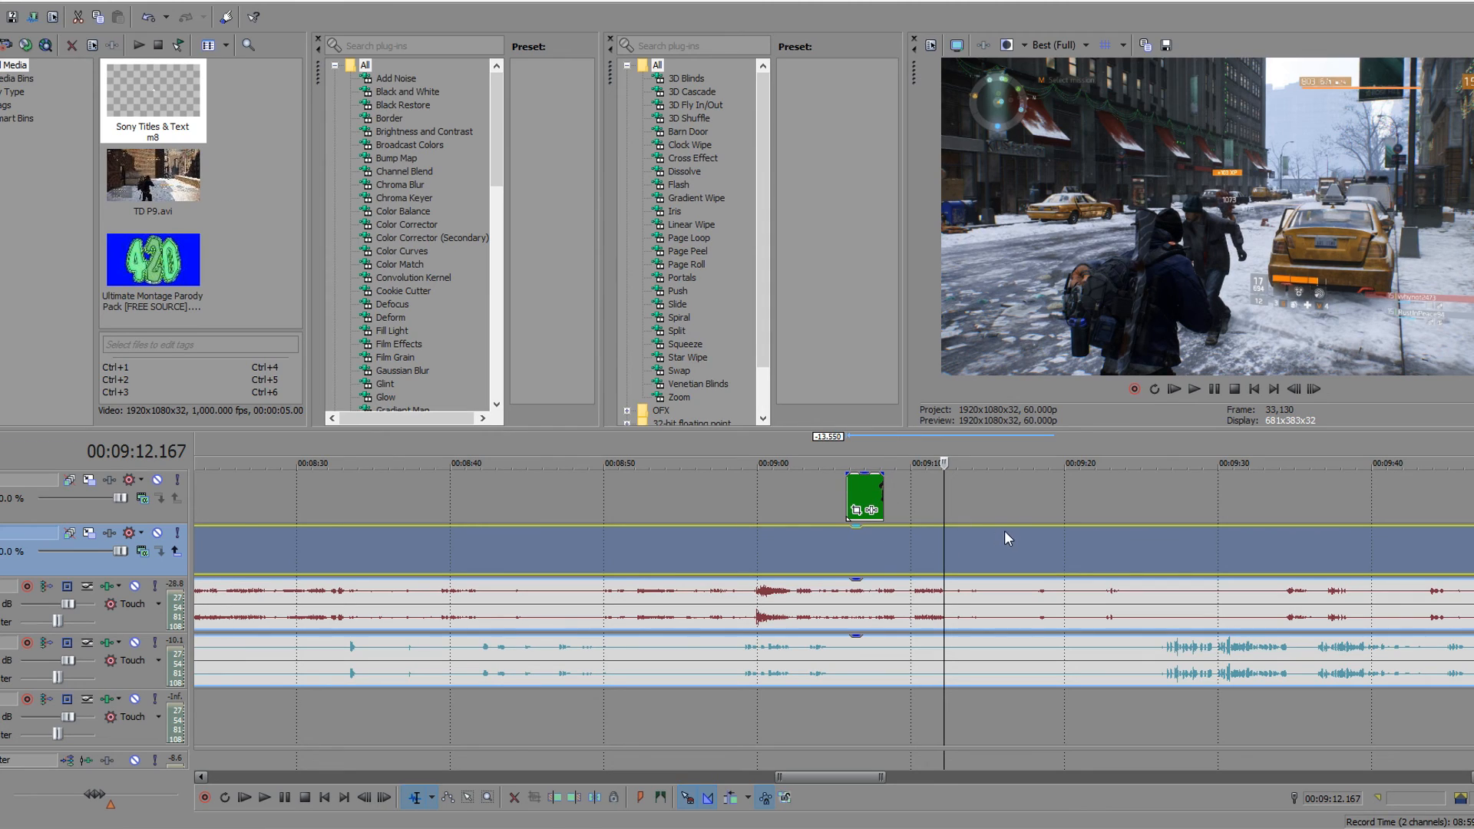
click(859, 550)
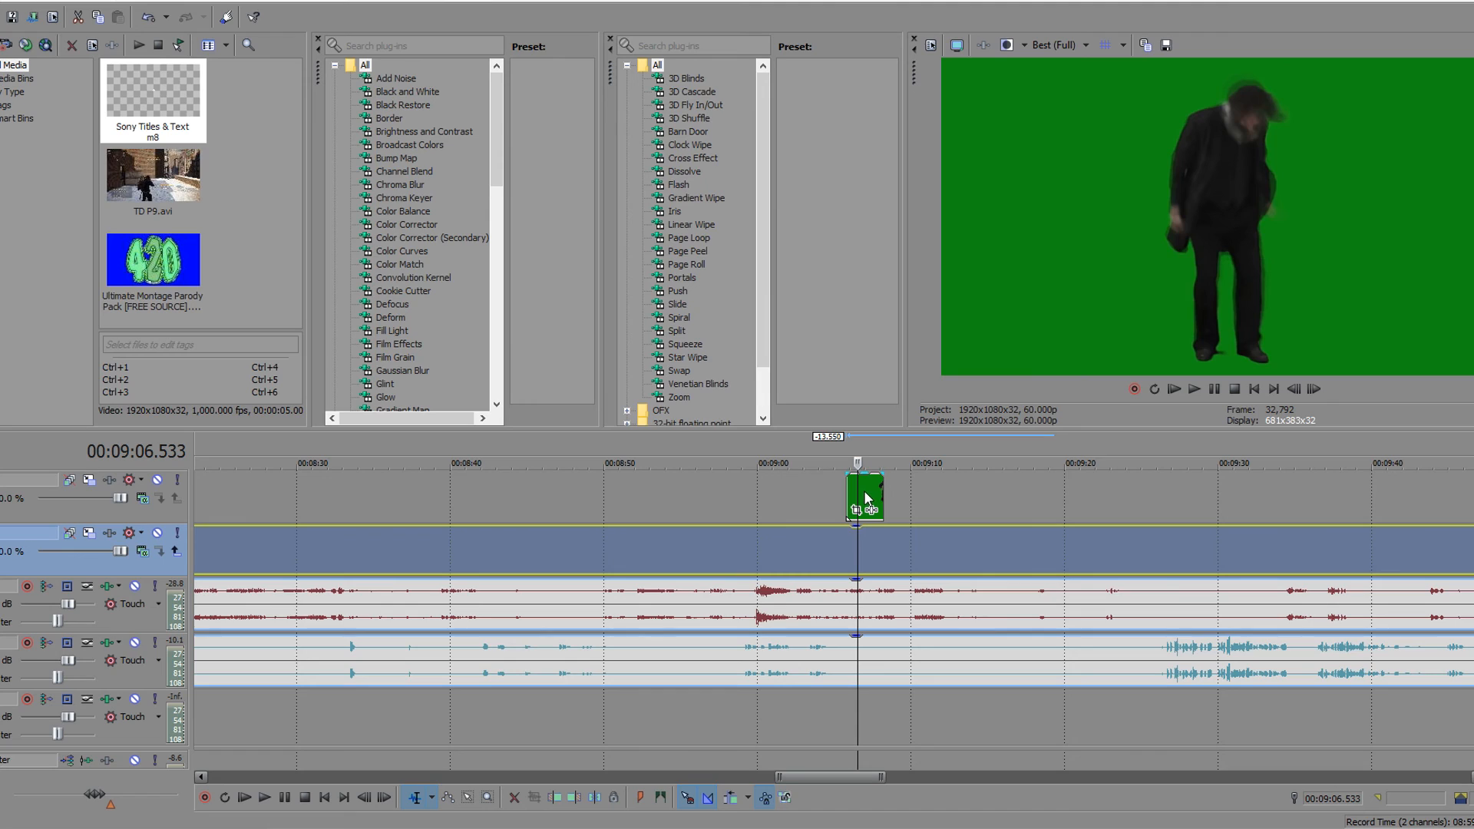
click(664, 479)
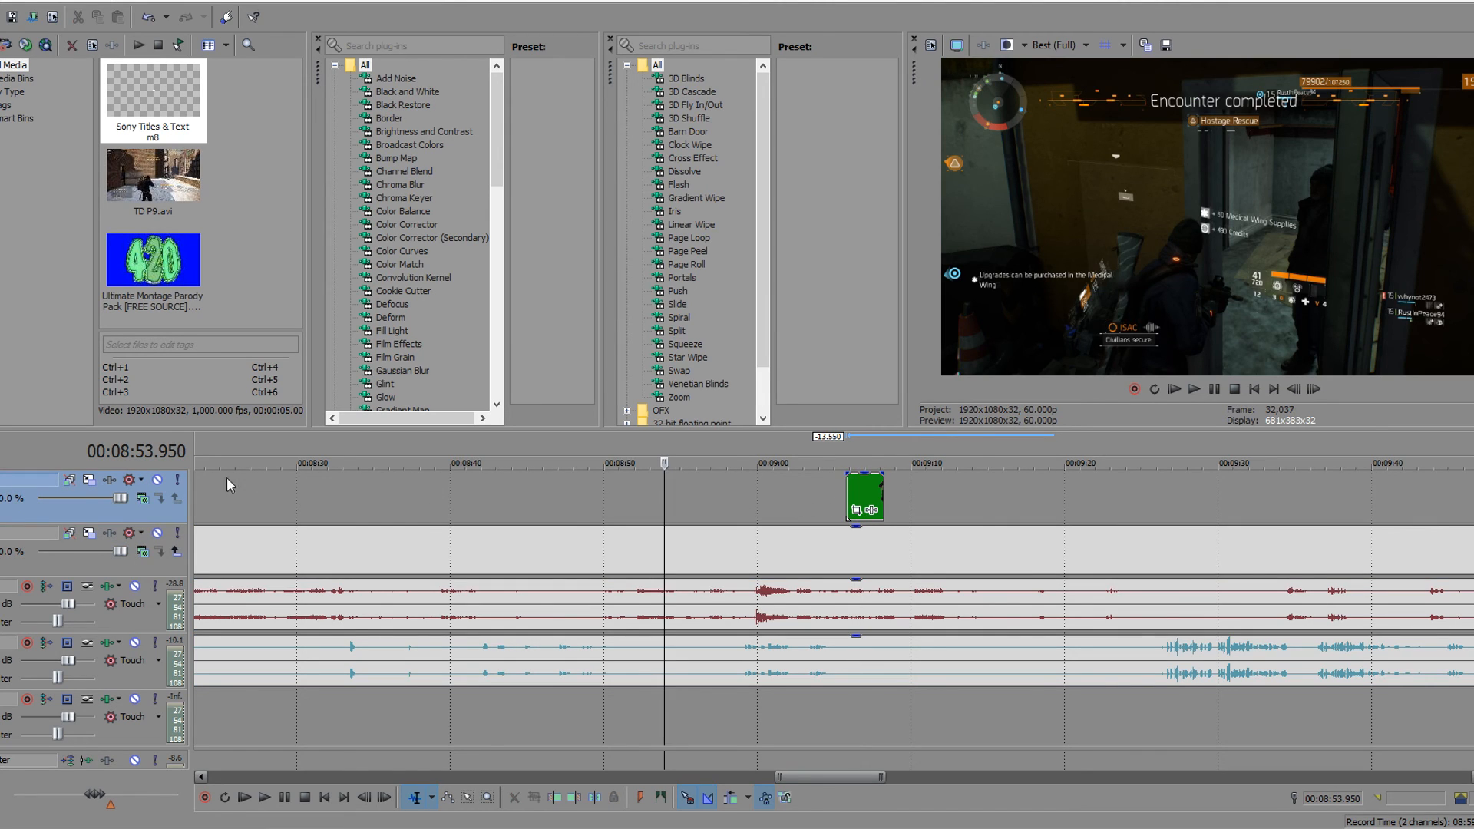
Apply the Chroma Keyer effect with the Green Screen preset to the green-screen piece on the upper video track
drag(840, 553, 864, 510)
click(867, 499)
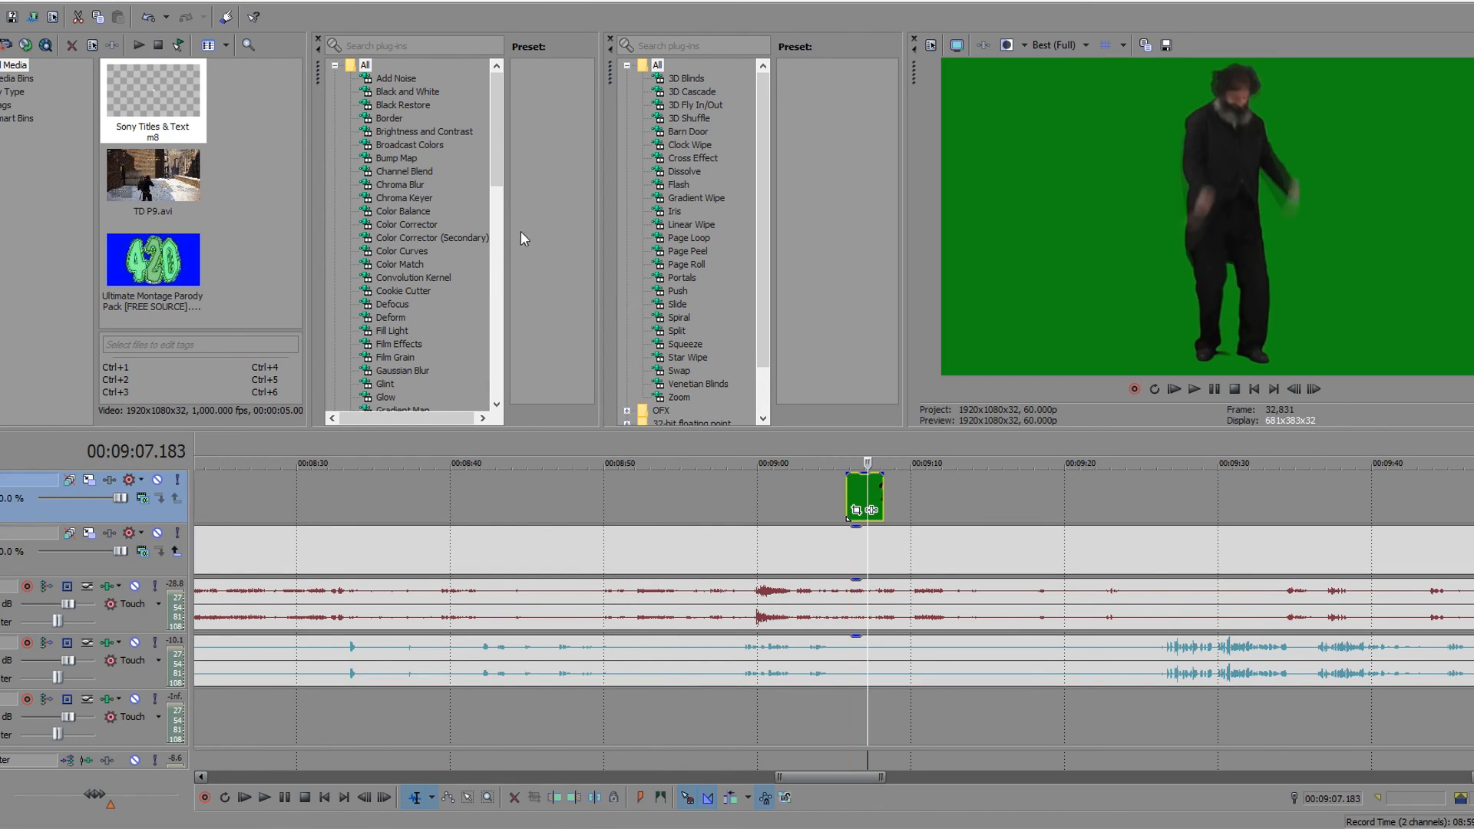
click(422, 198)
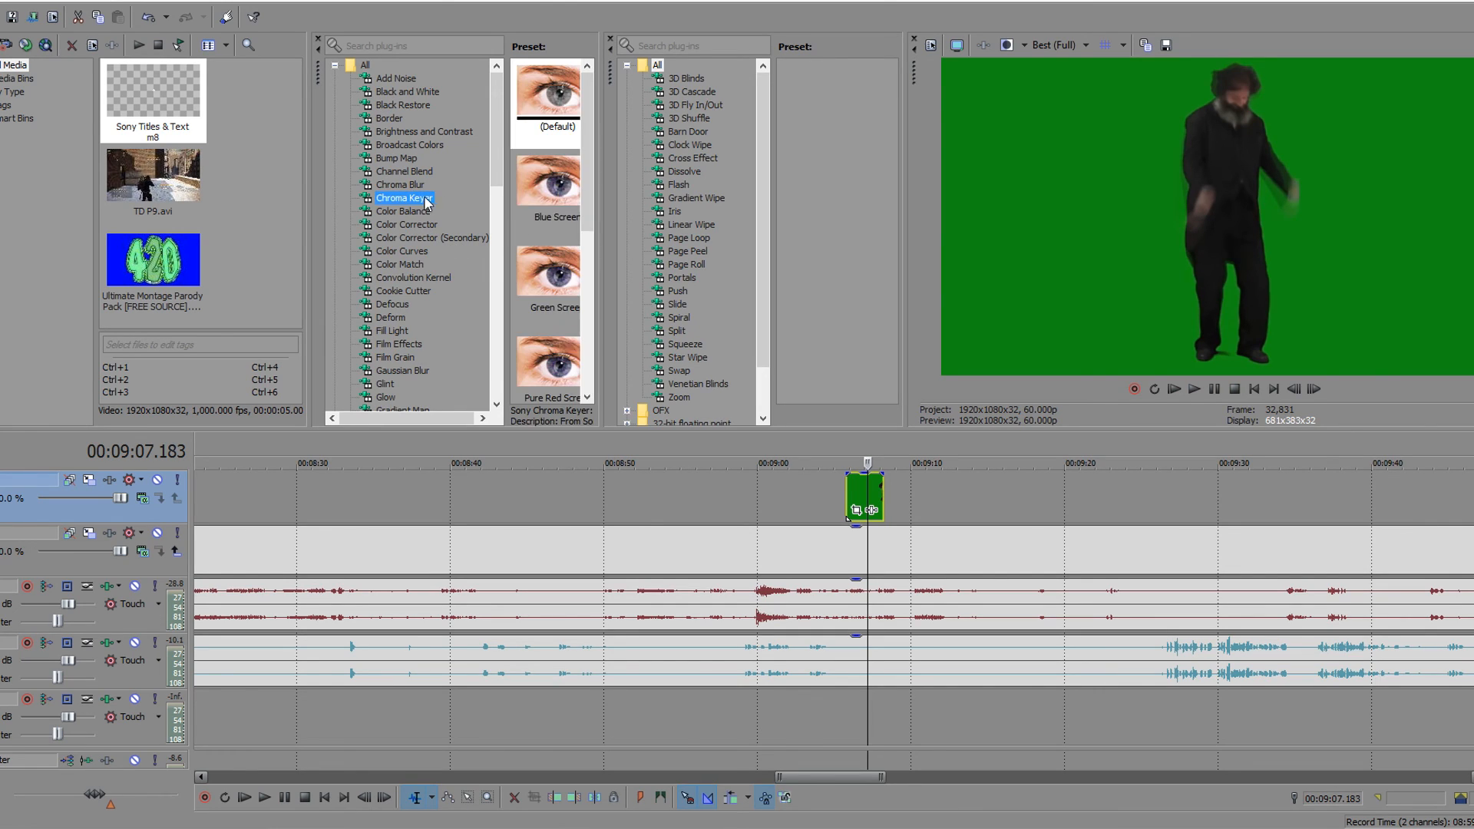
drag(548, 272, 858, 499)
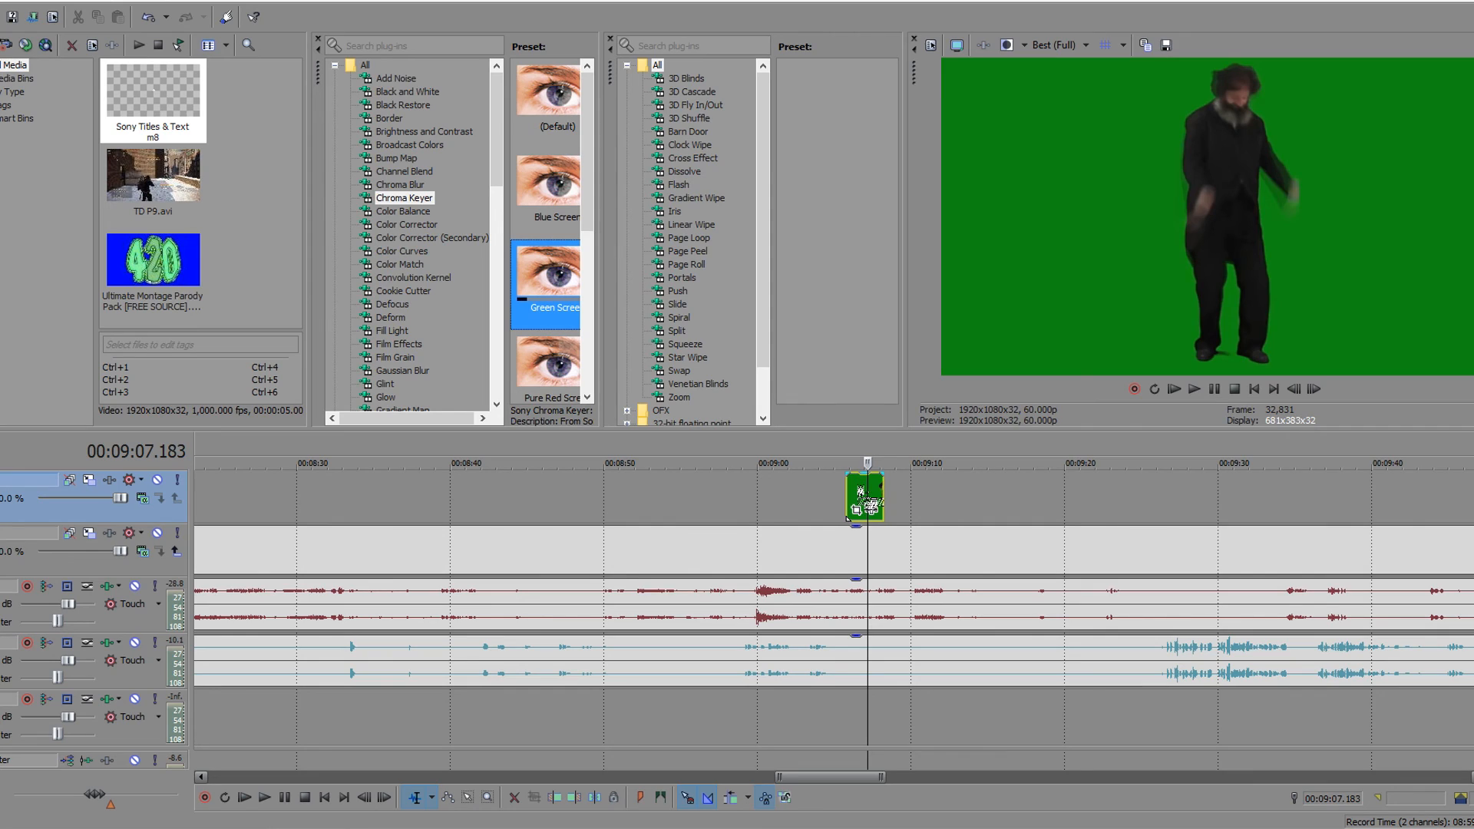
drag(860, 495, 864, 499)
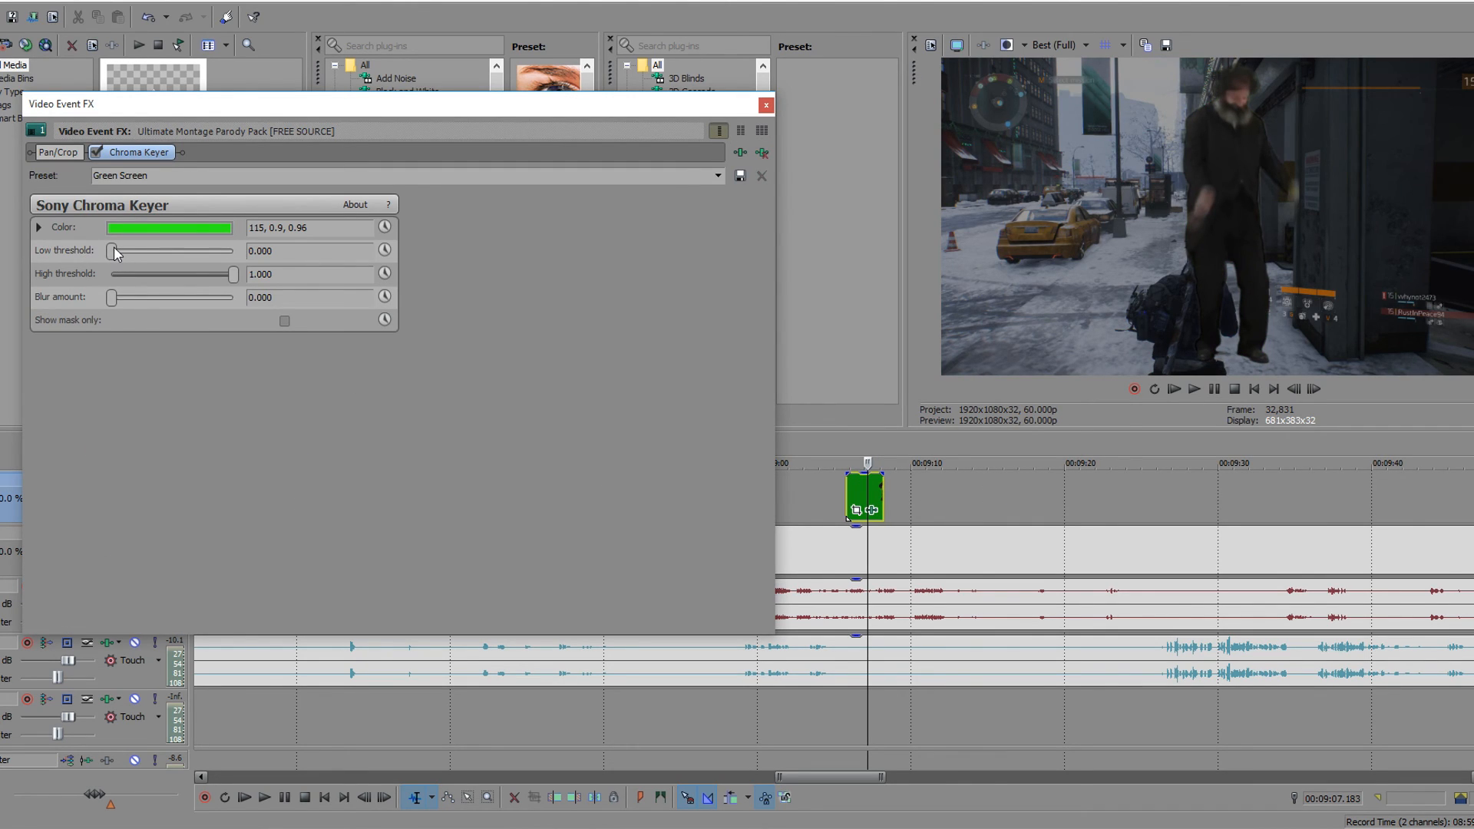
Set the Chroma Keyer's low threshold to 0.490 and high threshold to 0.592, and close the effect settings
drag(113, 248, 175, 274)
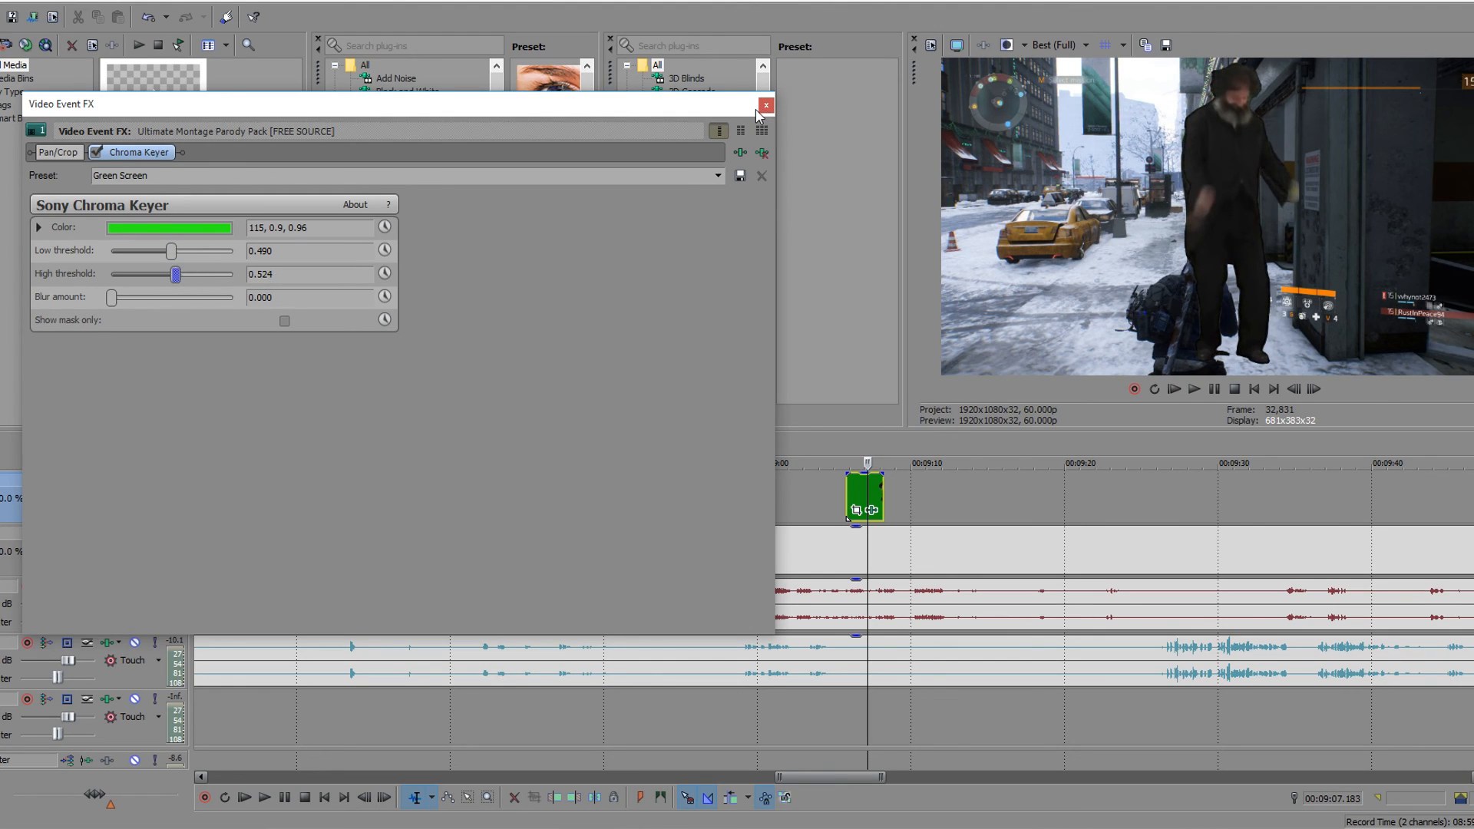
drag(176, 275, 184, 275)
click(766, 105)
Play back the keyed green-screen piece over the gameplay from its start and pause just past its end
click(871, 503)
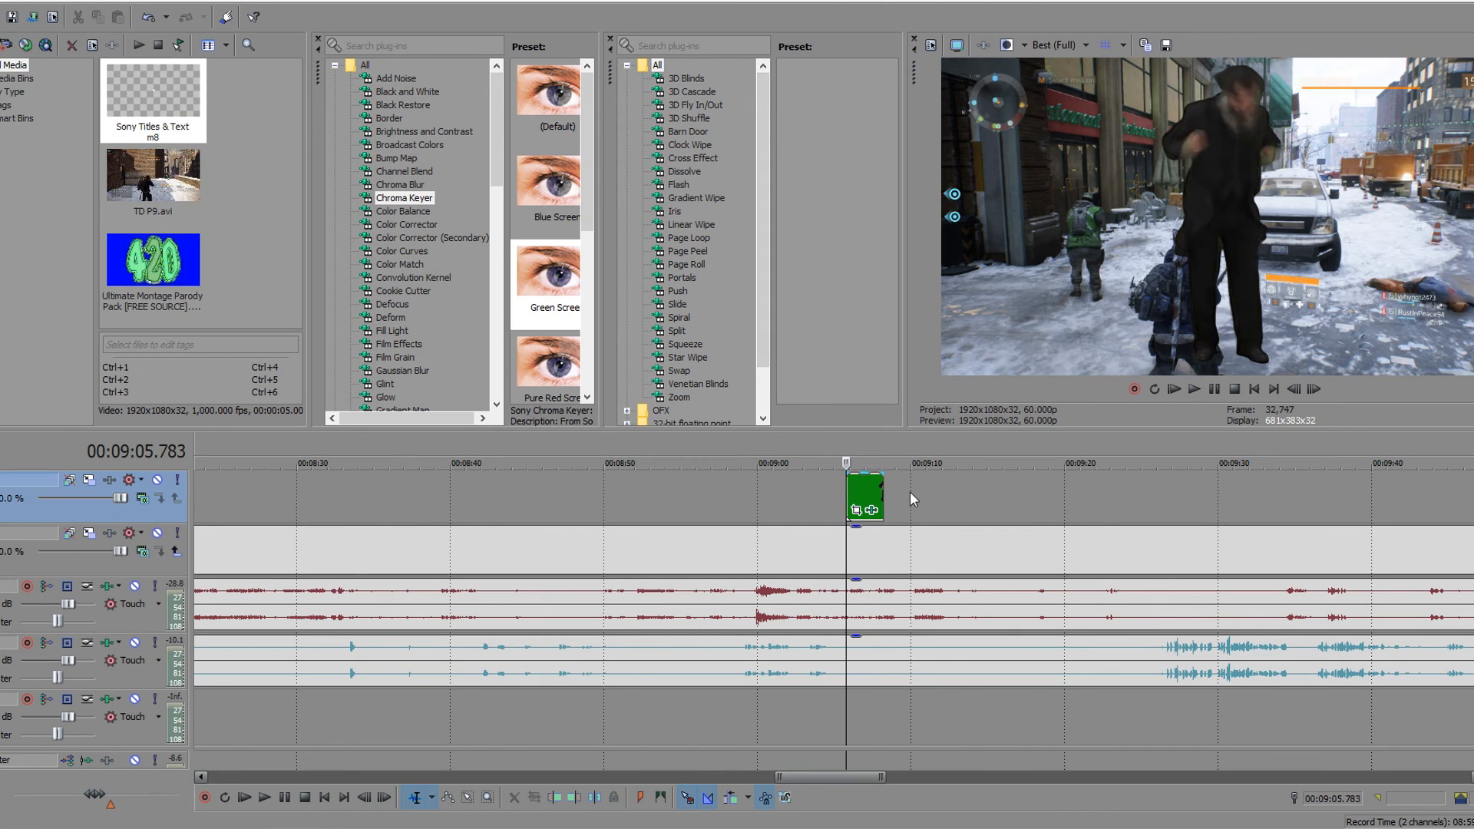
click(1198, 391)
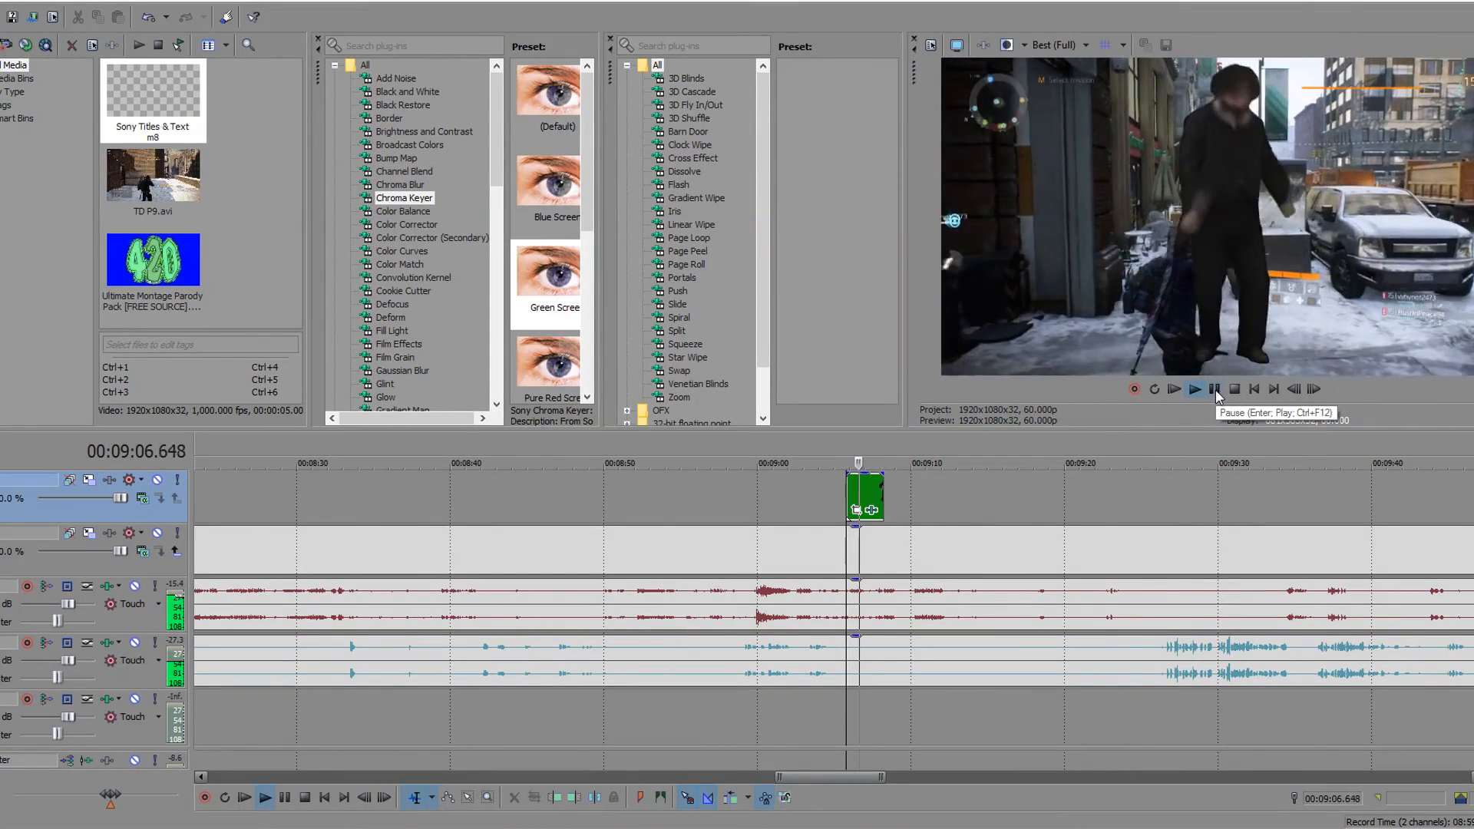
click(1215, 392)
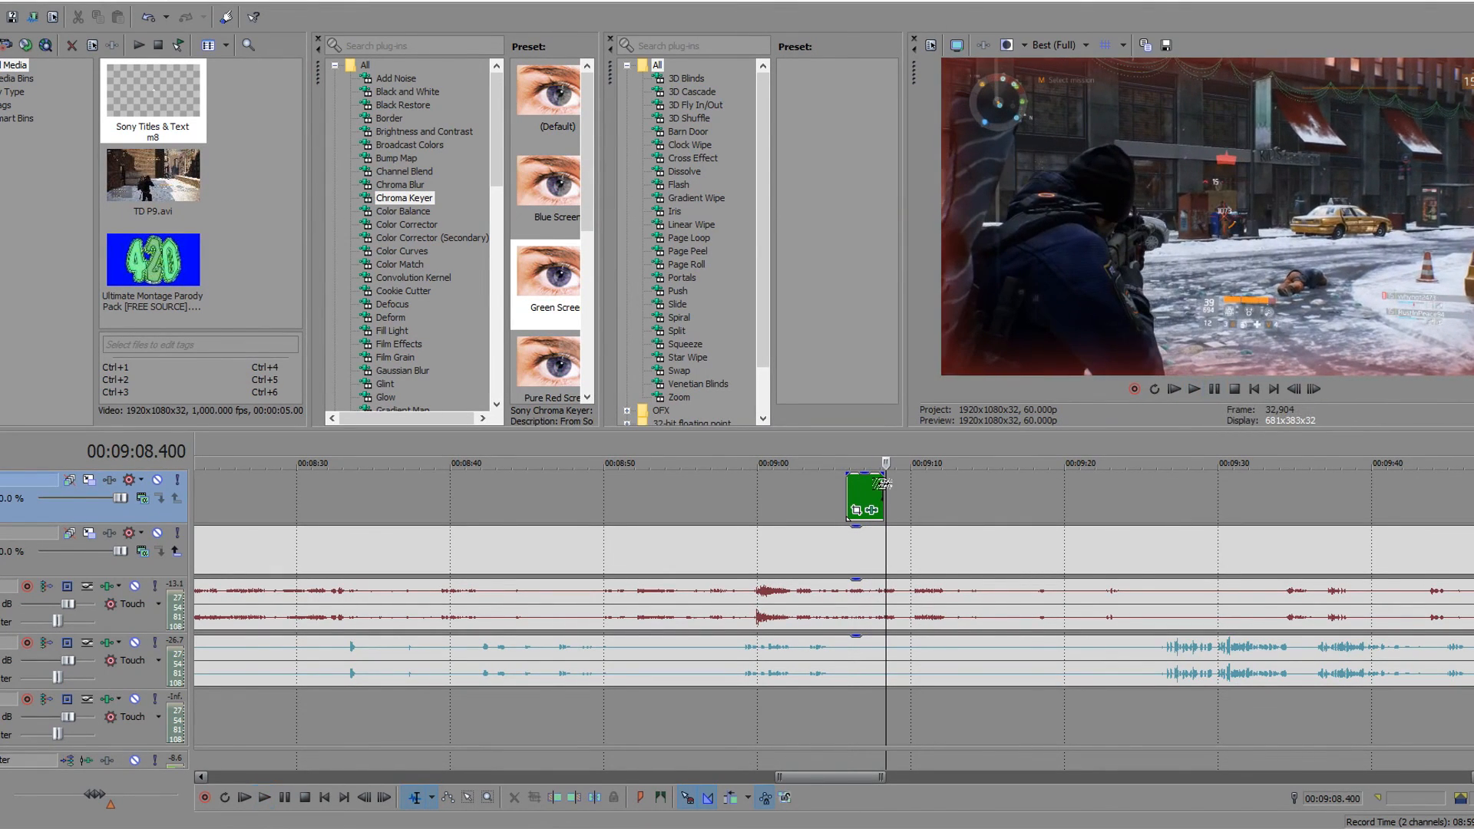
Disable the Chroma Keyer on the green-screen piece and place the playhead at the start of the piece
scroll(967, 496, up, 2)
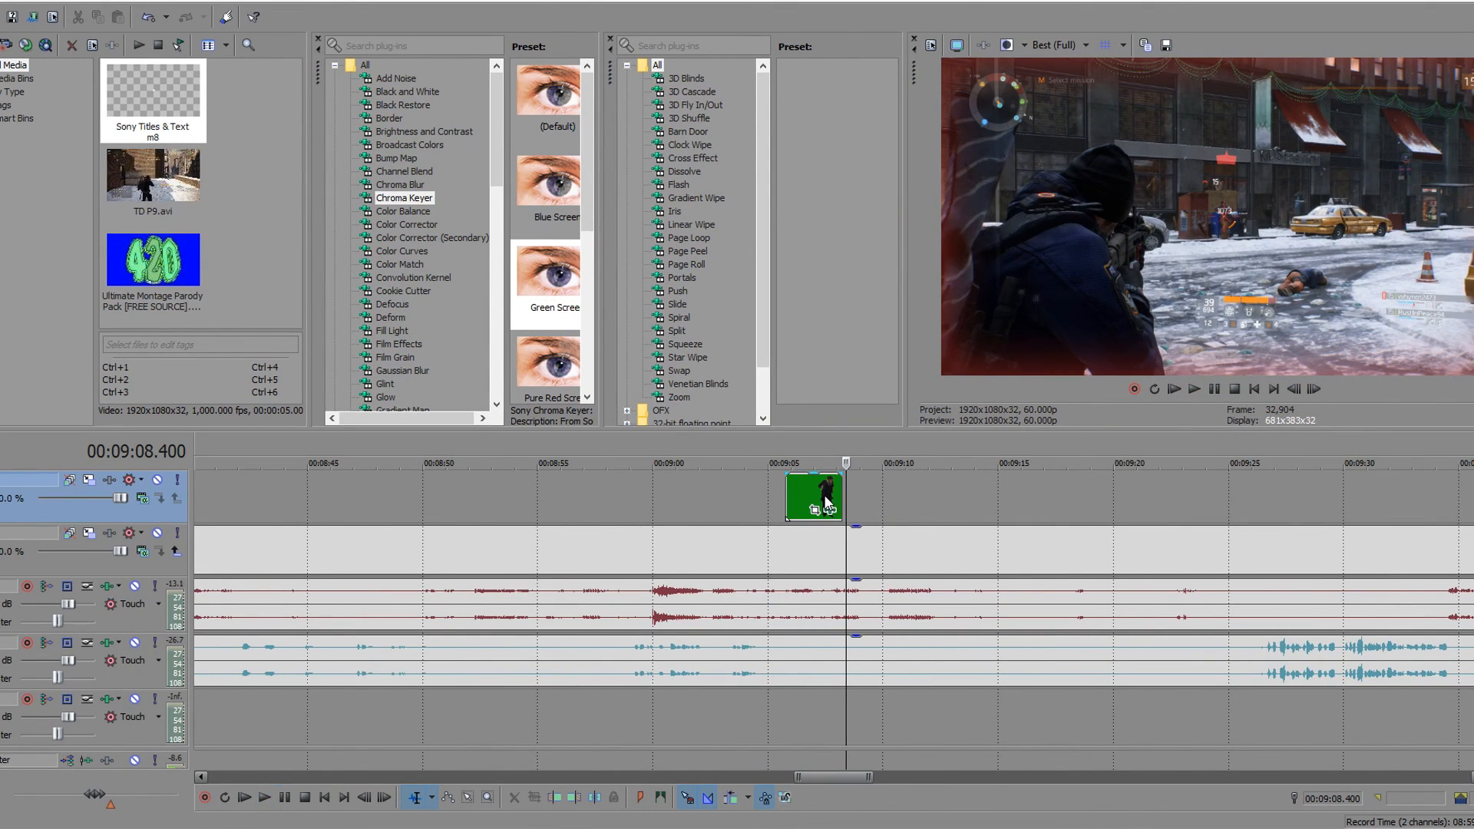
click(831, 512)
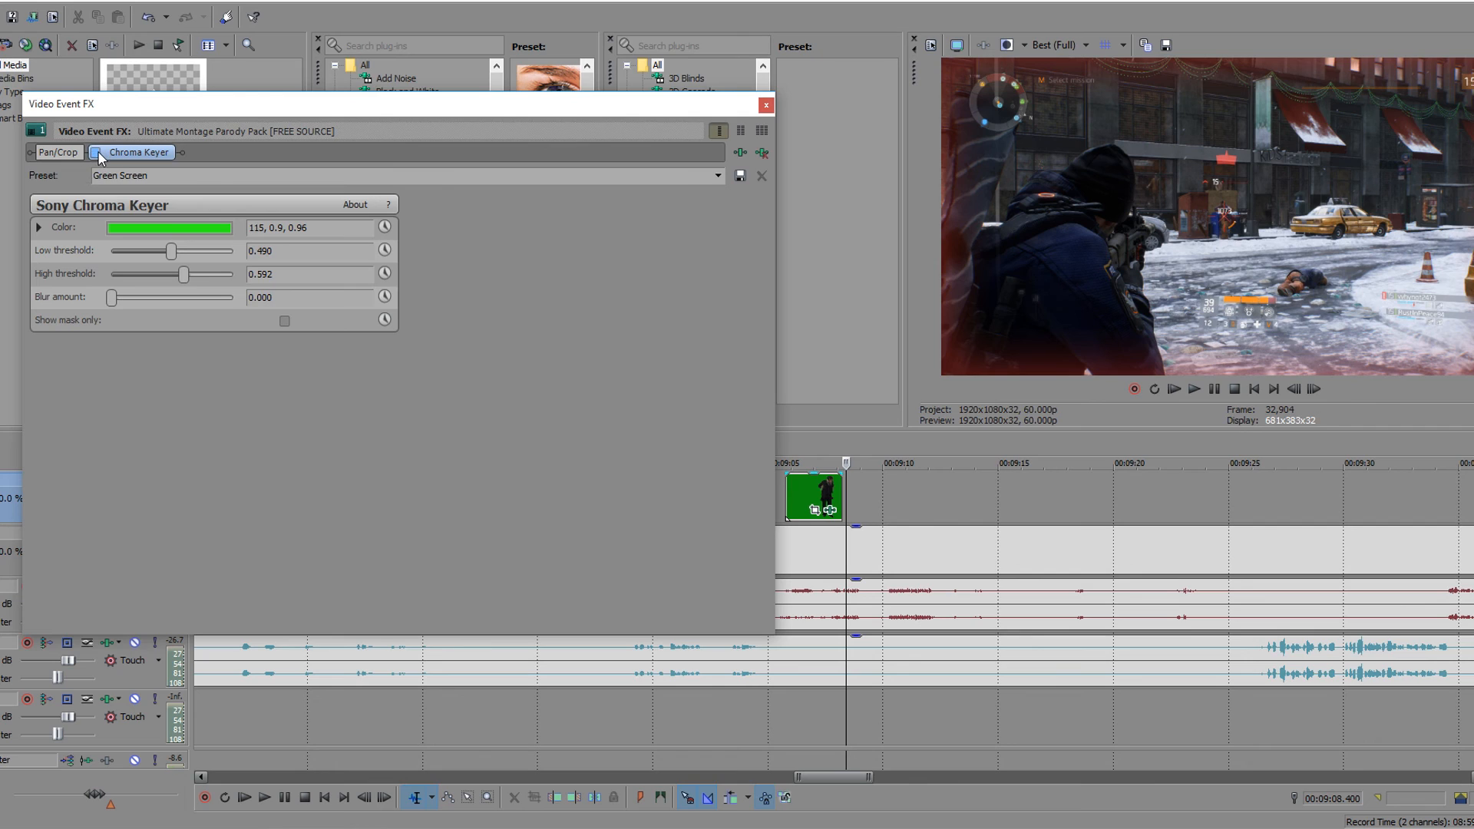
click(766, 105)
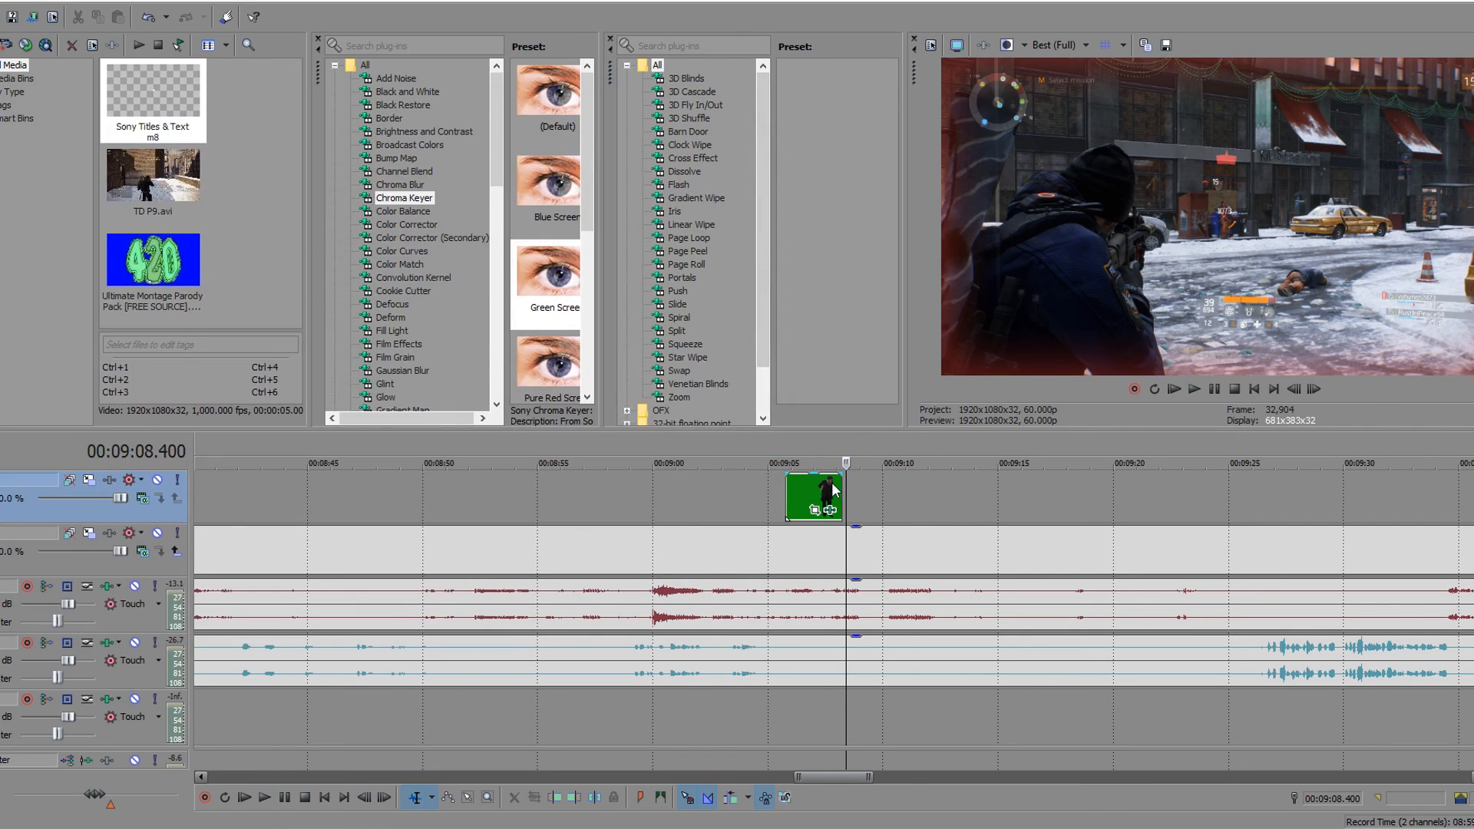
click(829, 492)
click(790, 495)
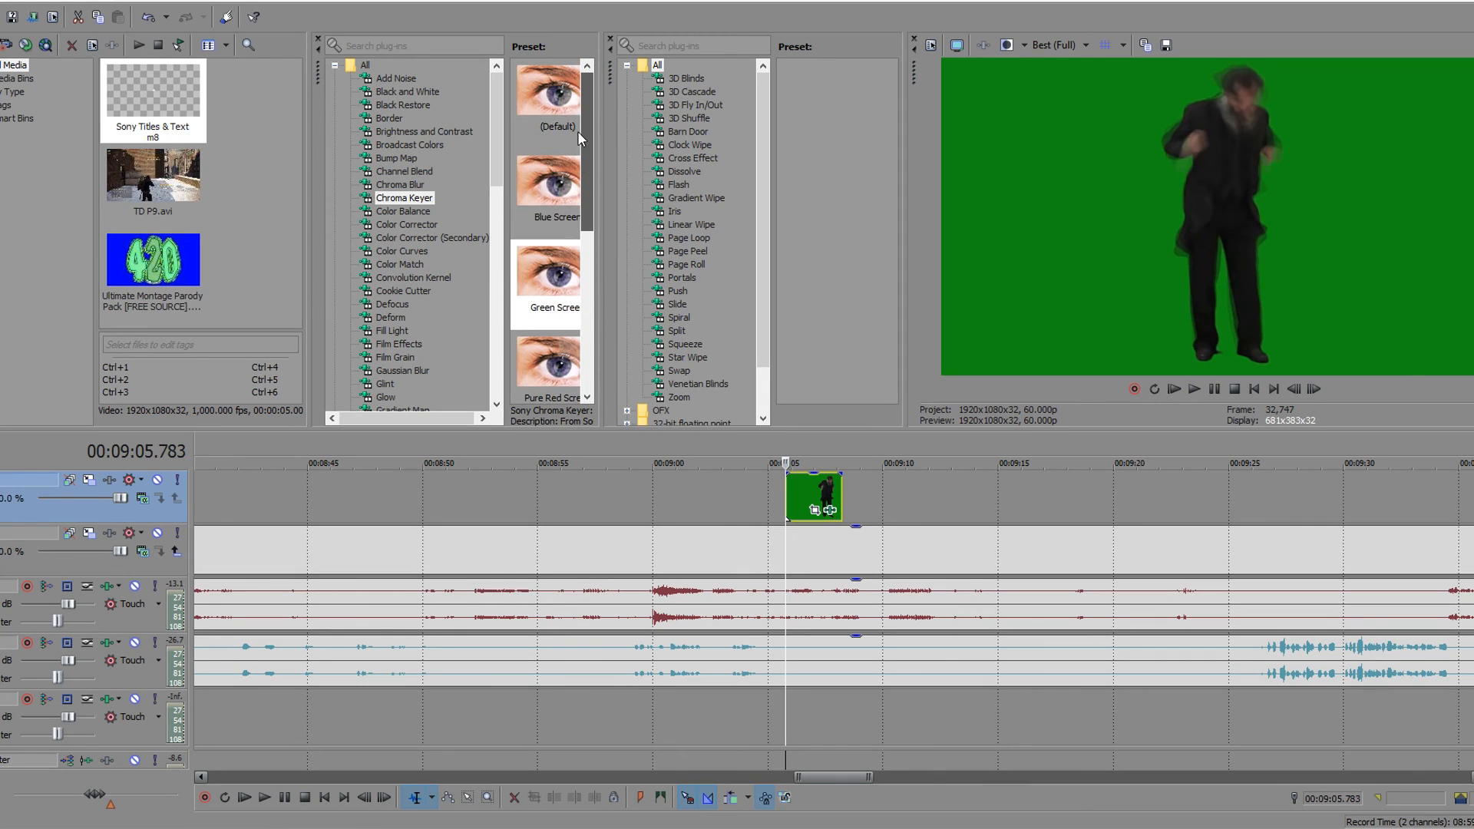
Set the upper video track's compositing mode to Add
click(146, 500)
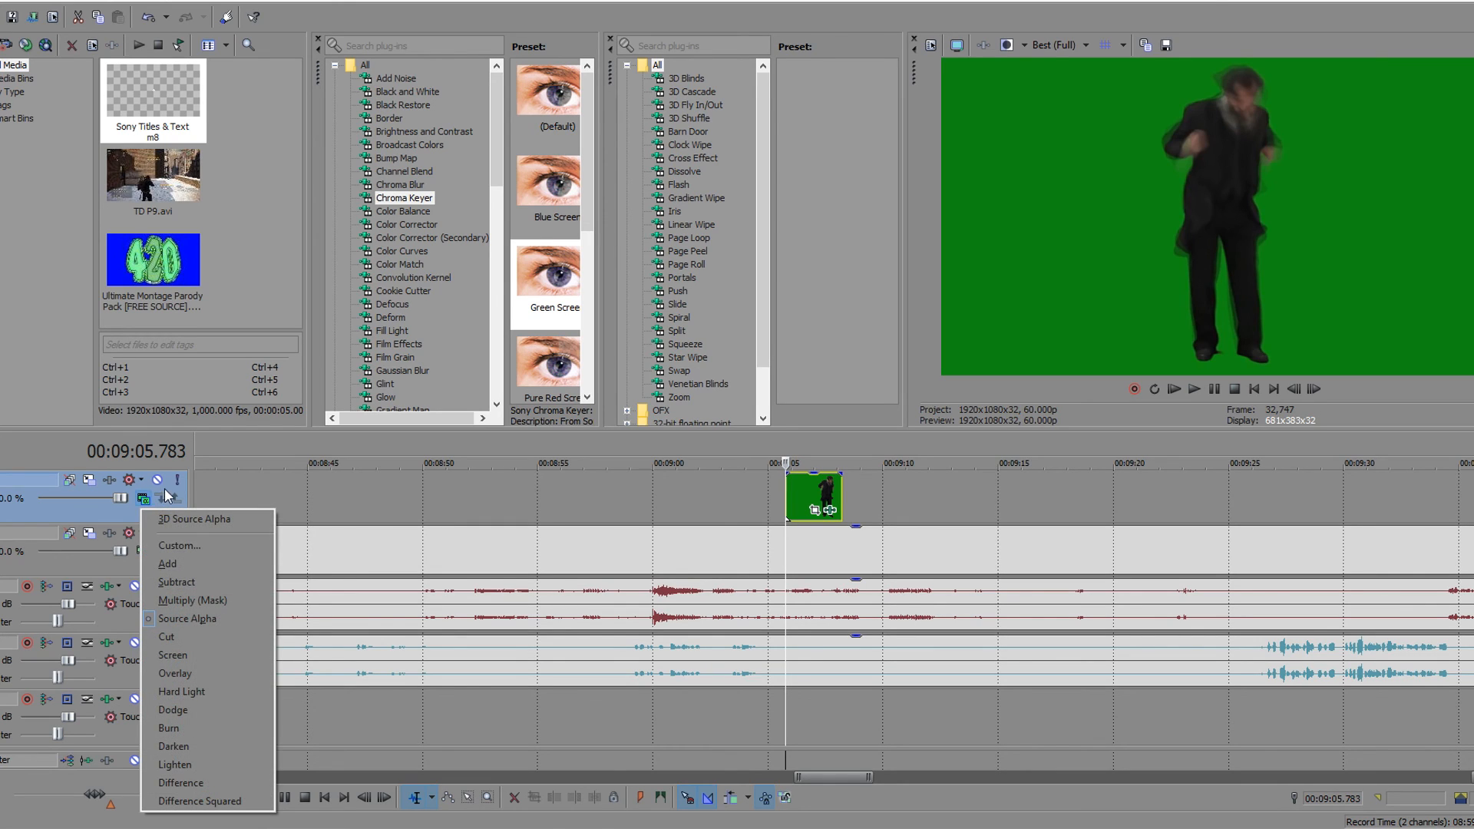
click(202, 563)
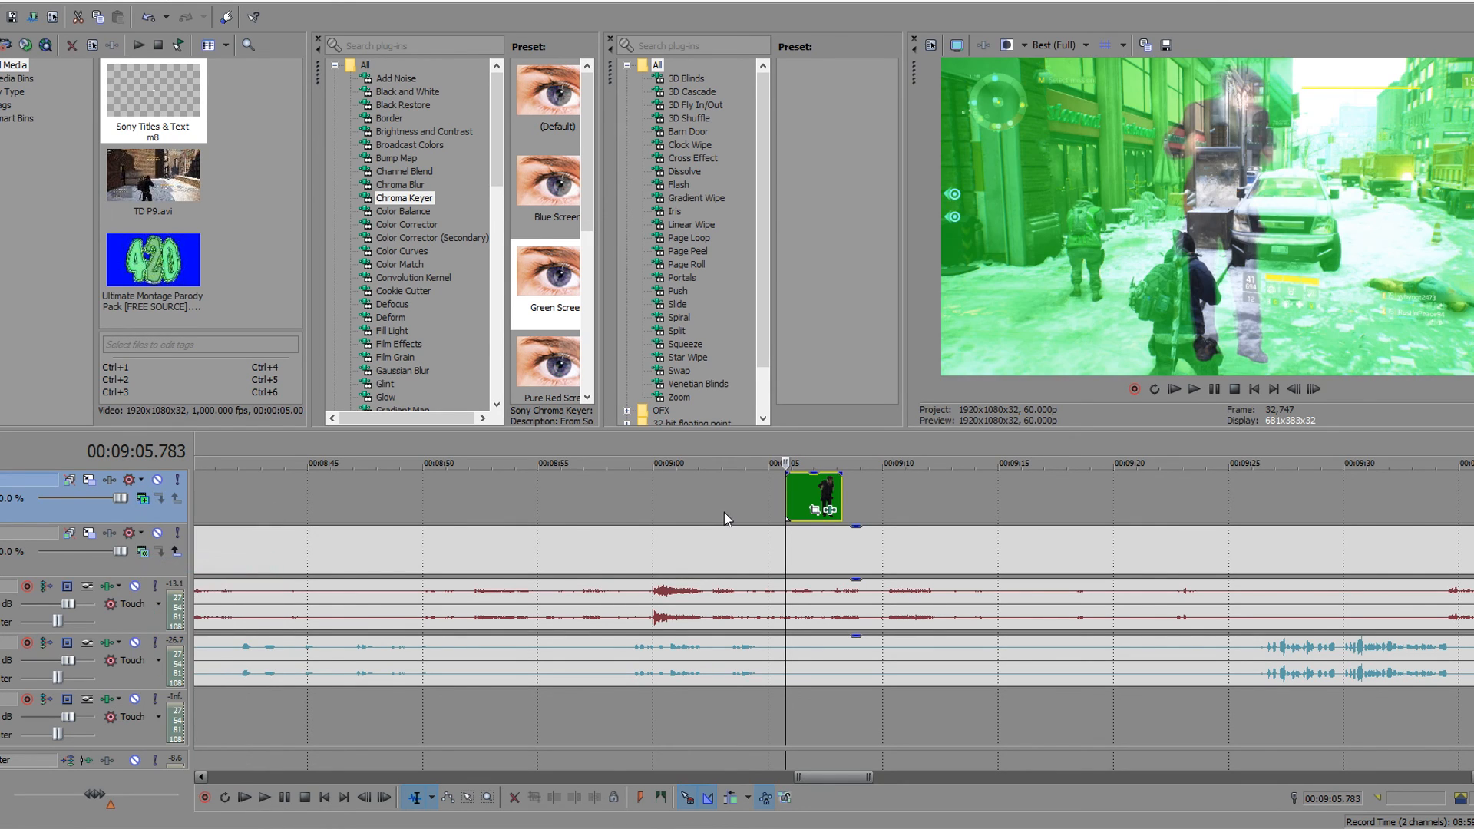
mouse_move(785, 551)
mouse_down()
mouse_move(841, 549)
mouse_move(786, 550)
mouse_up()
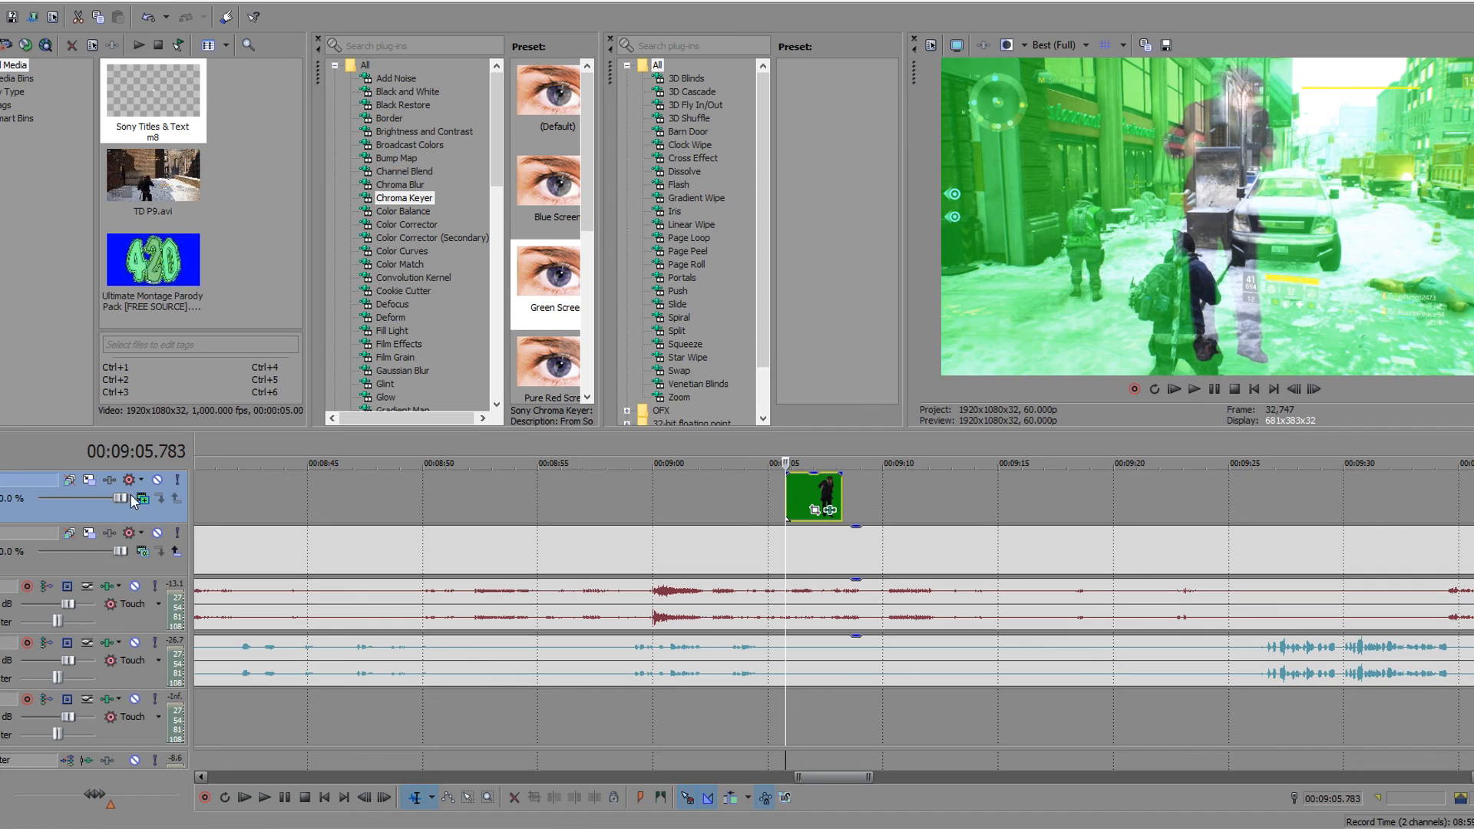
Delete the green-screen piece from the upper video track
click(825, 499)
key(Delete)
scroll(1282, 545, down, 4)
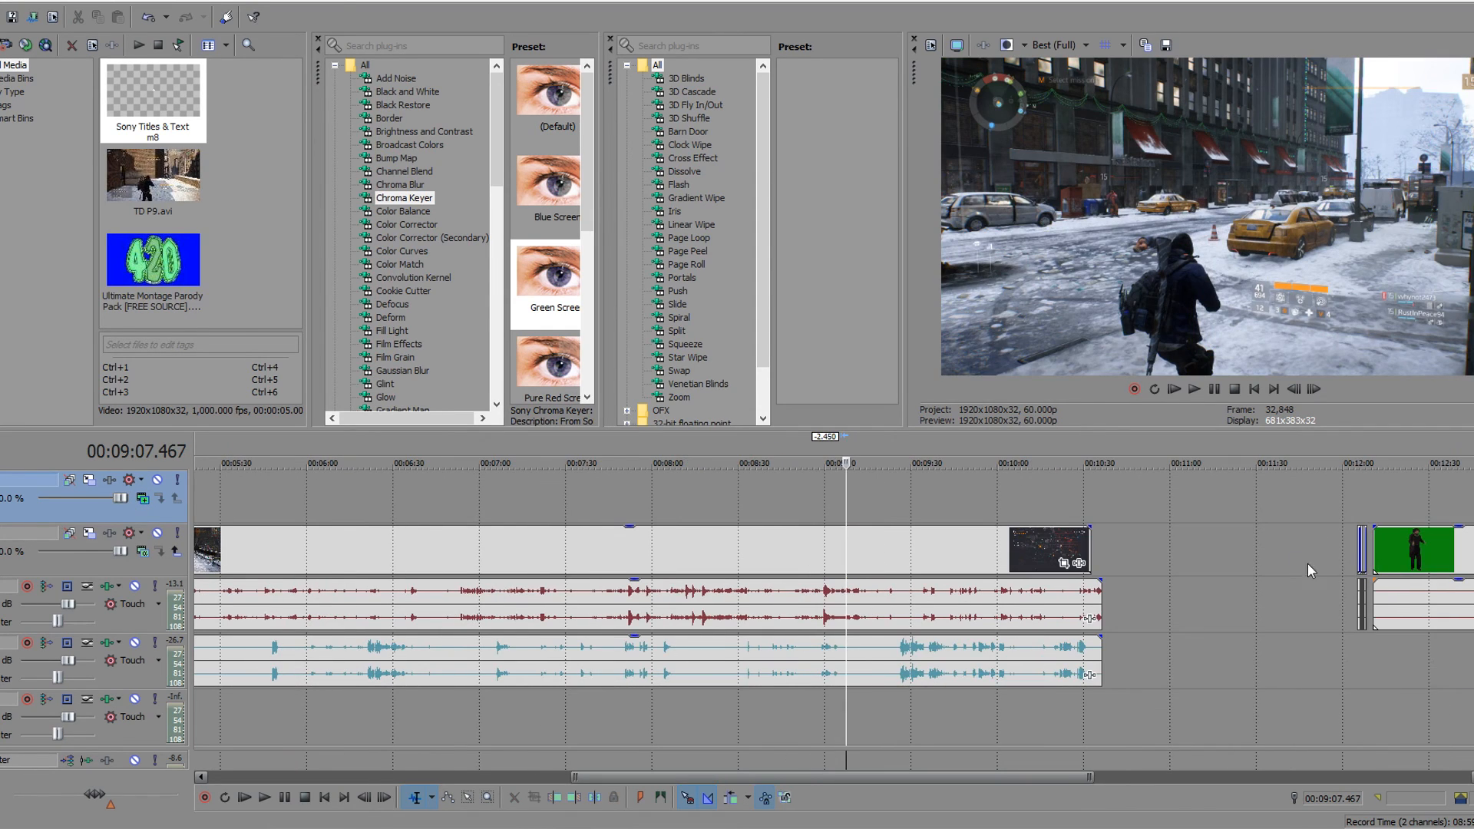
Split the short frog piece out of the montage pack clip and place it on the upper video track at about 00:08:43
click(1384, 551)
scroll(1384, 550, up, 6)
click(882, 555)
drag(897, 553, 748, 508)
key(s)
click(901, 511)
click(880, 545)
key(s)
Remove the frog piece's audio event from its group and delete the audio
right_click(740, 593)
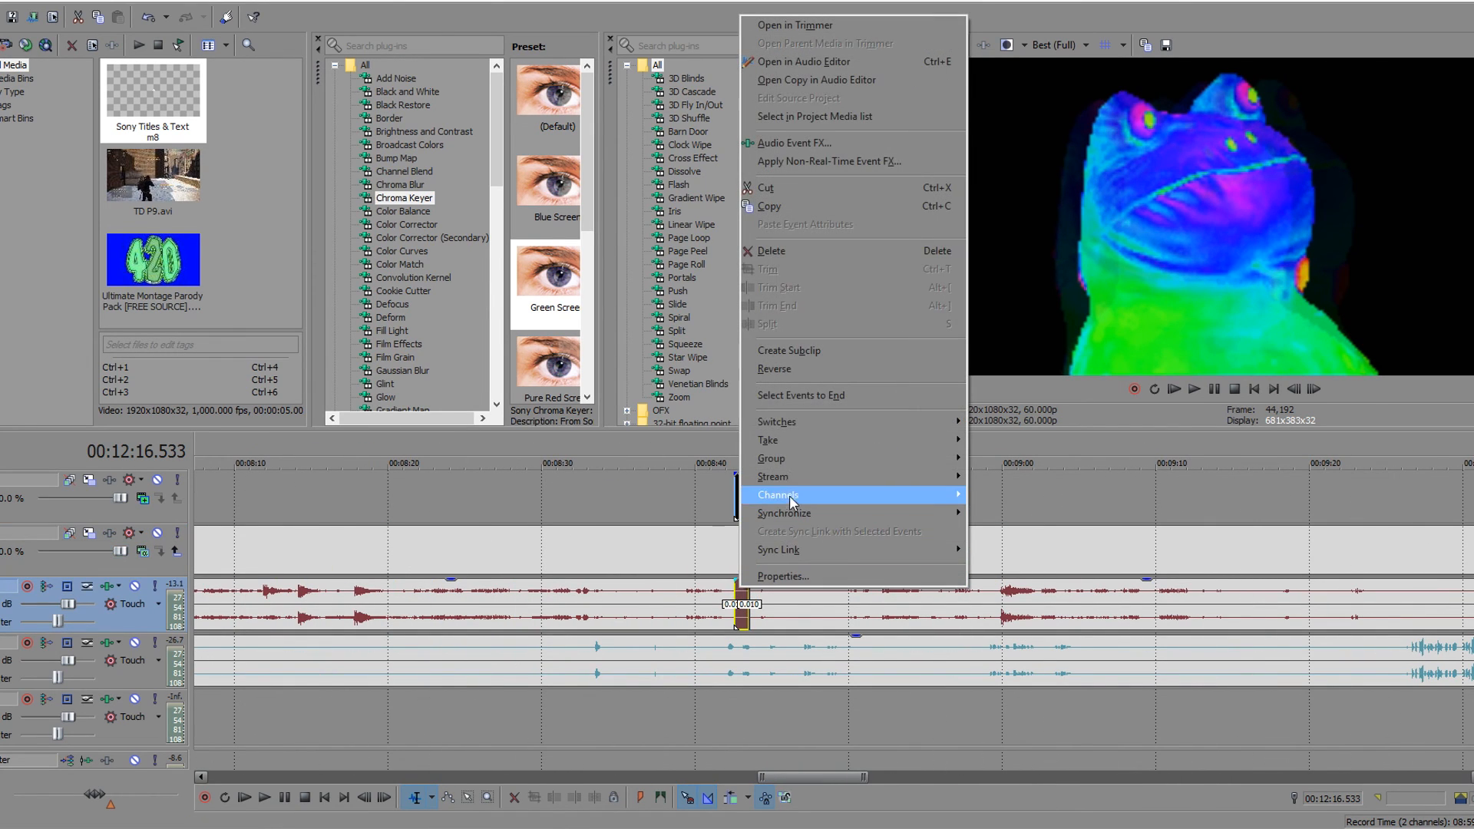
mouse_move(786, 459)
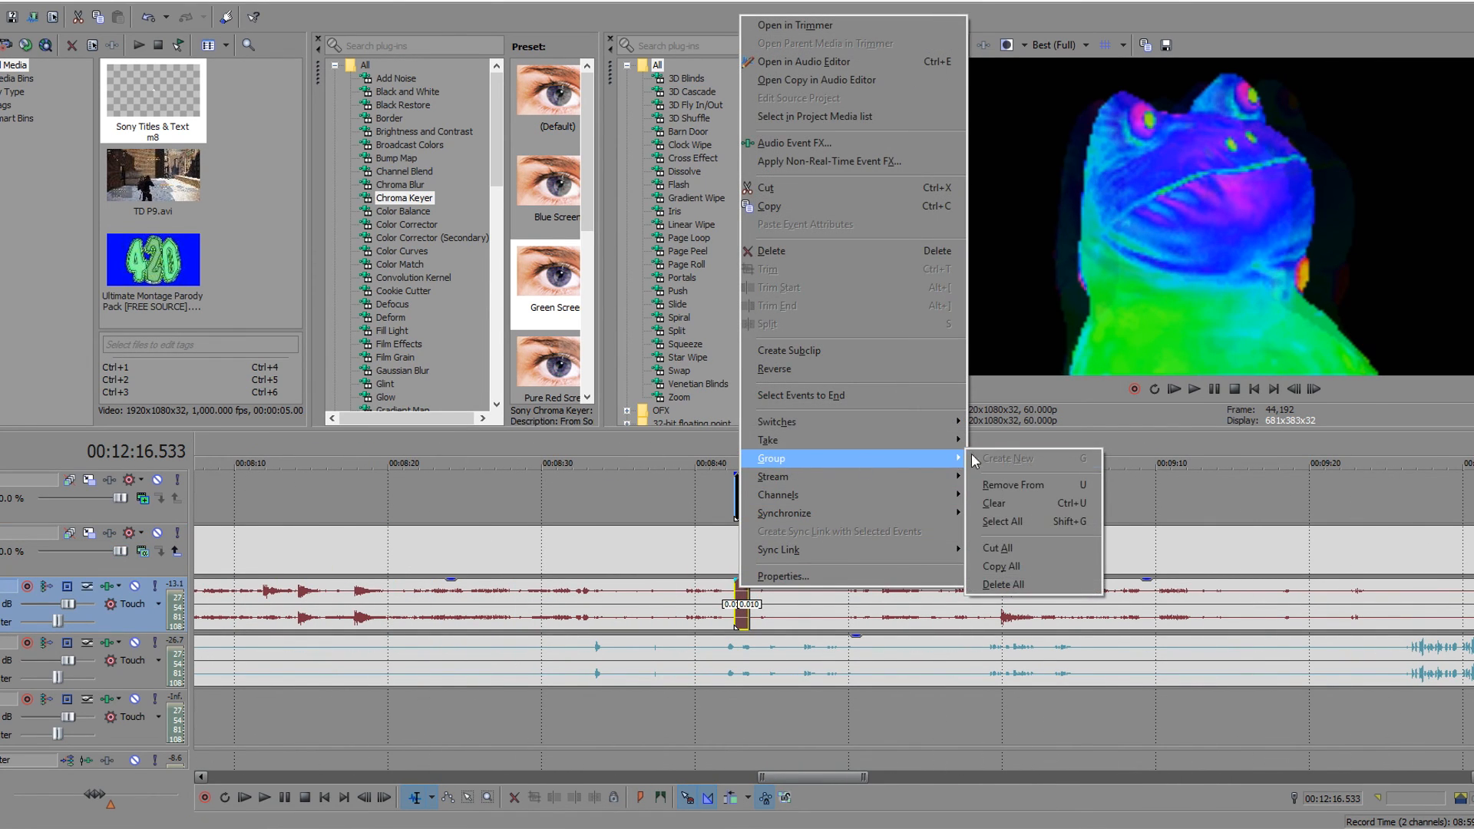
click(1020, 485)
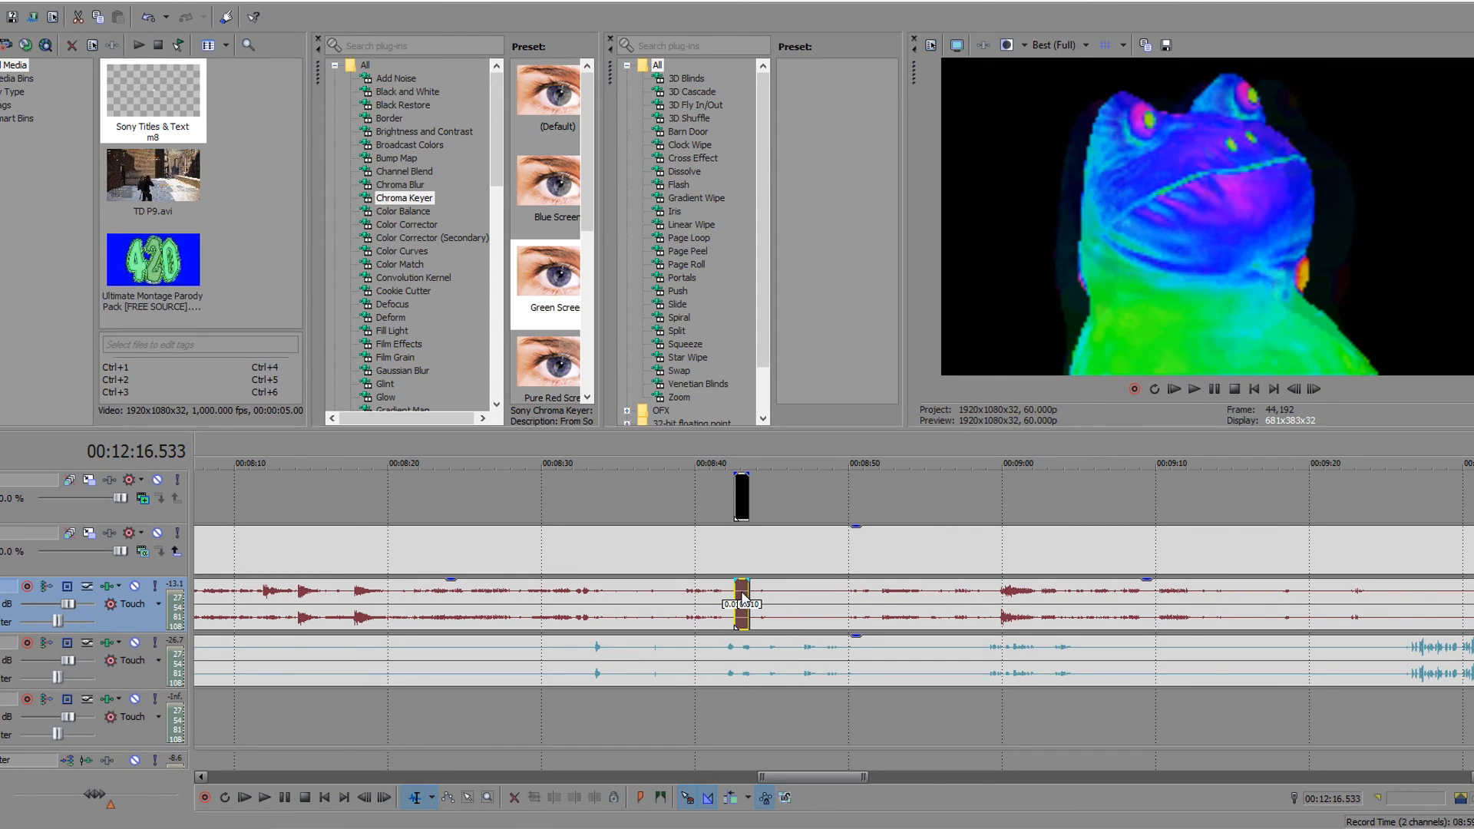
click(742, 593)
key(Delete)
Play the timeline from just before the frog piece to preview it blended over the gameplay, and pause after it
click(725, 500)
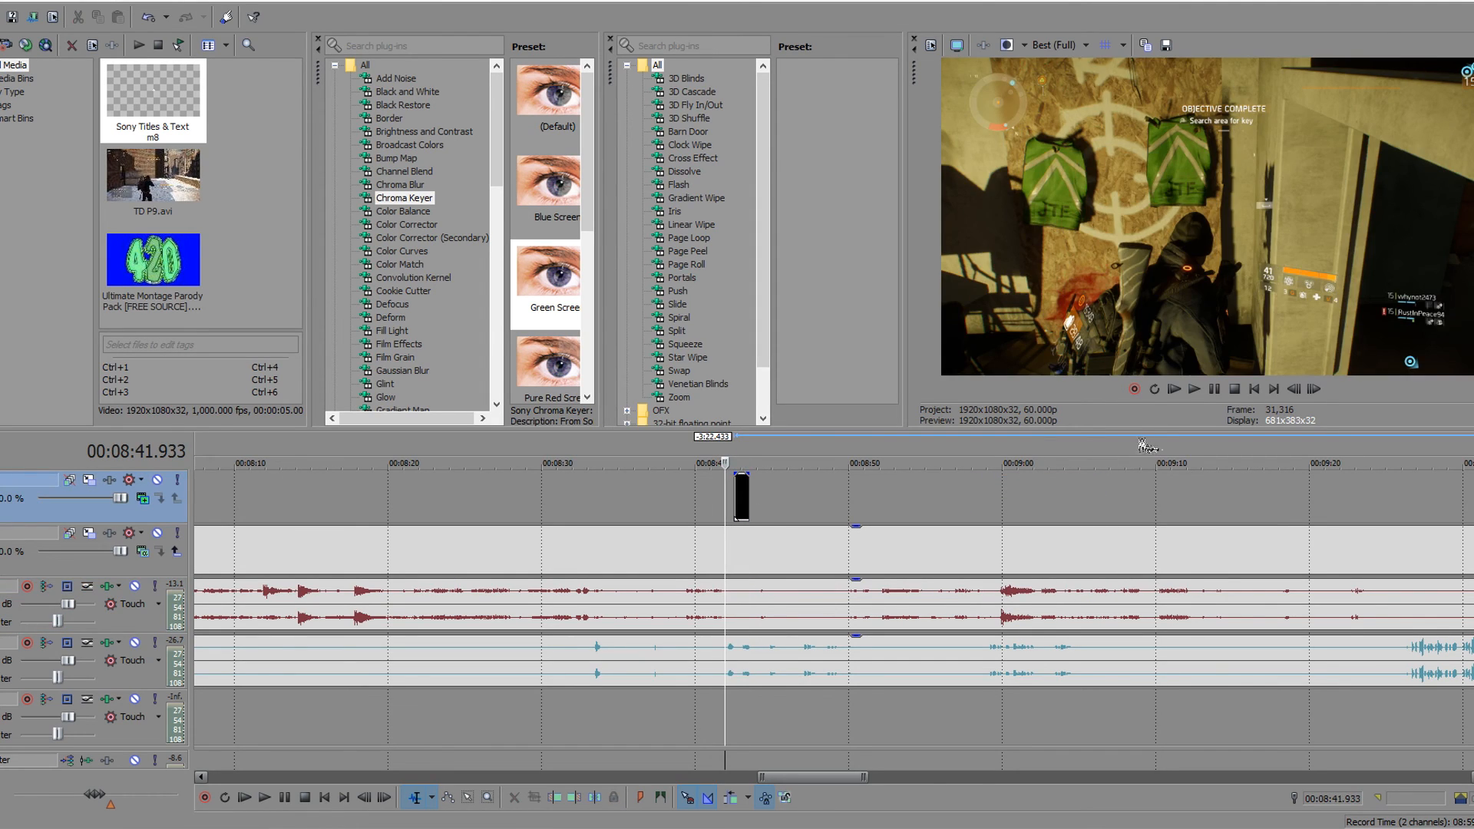
click(1195, 391)
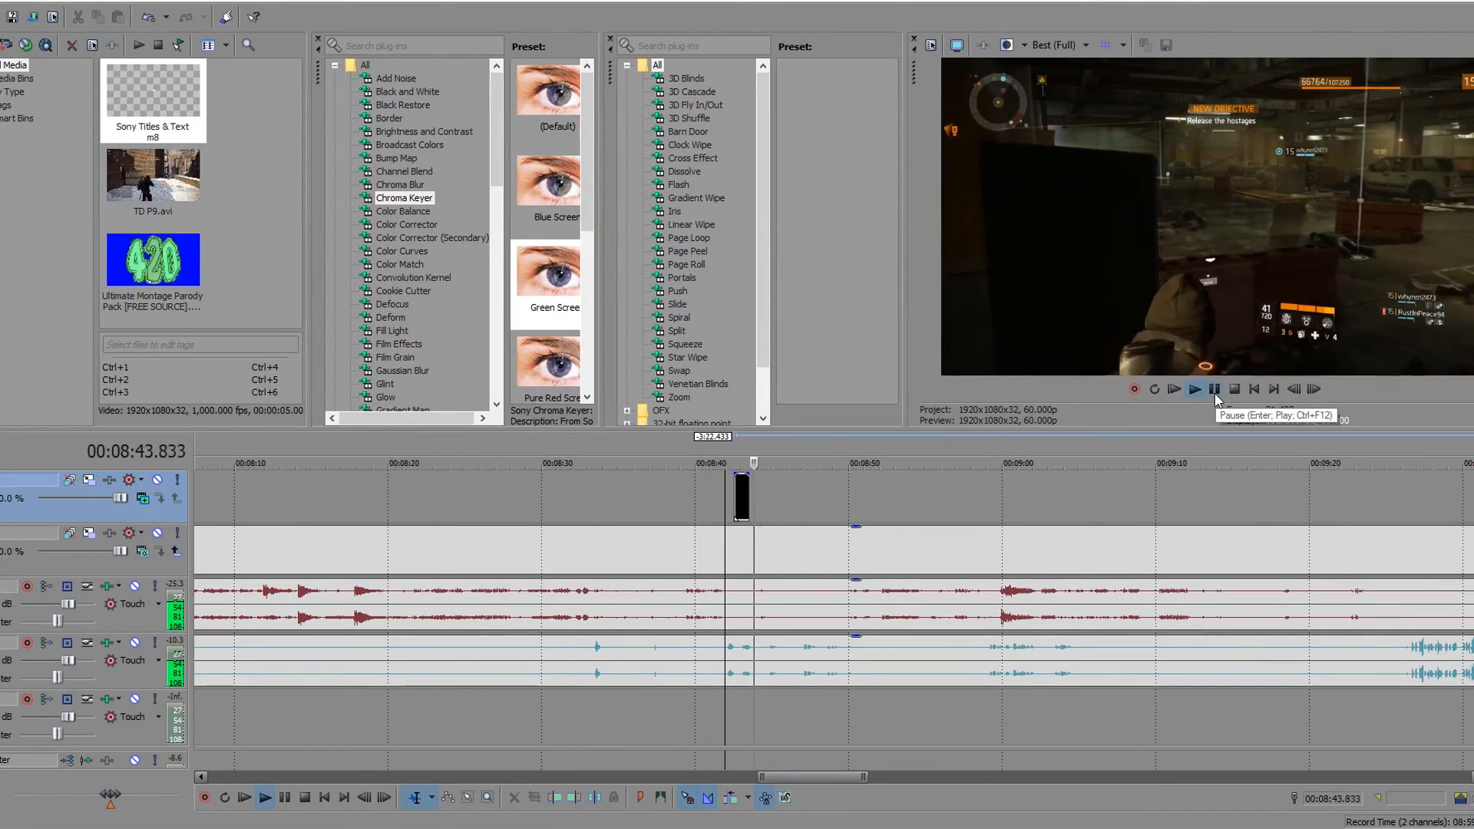
click(1214, 389)
Delete the frog piece from the upper video track
click(741, 485)
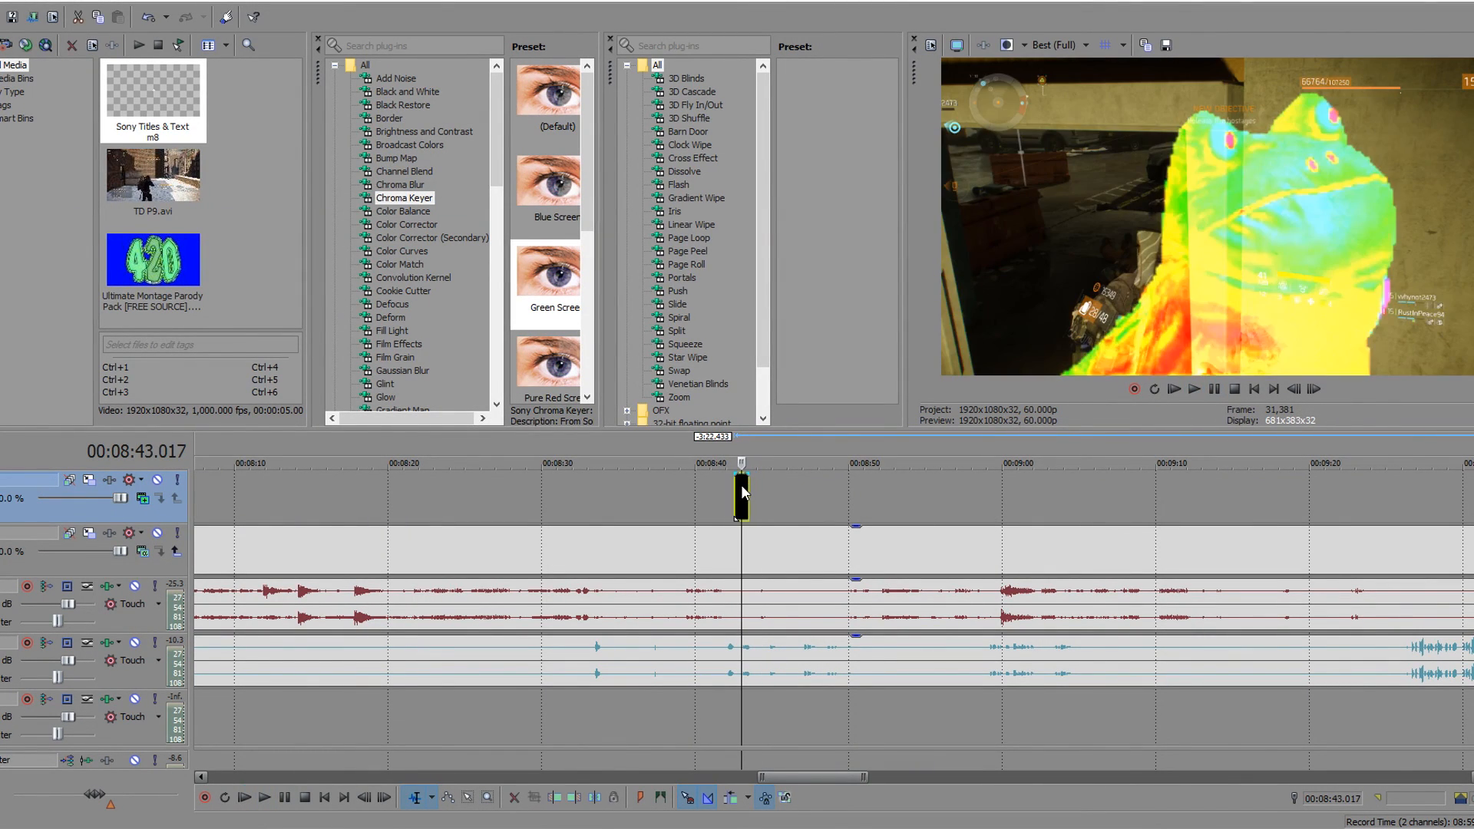
scroll(742, 485, down, 5)
scroll(741, 485, down, 2)
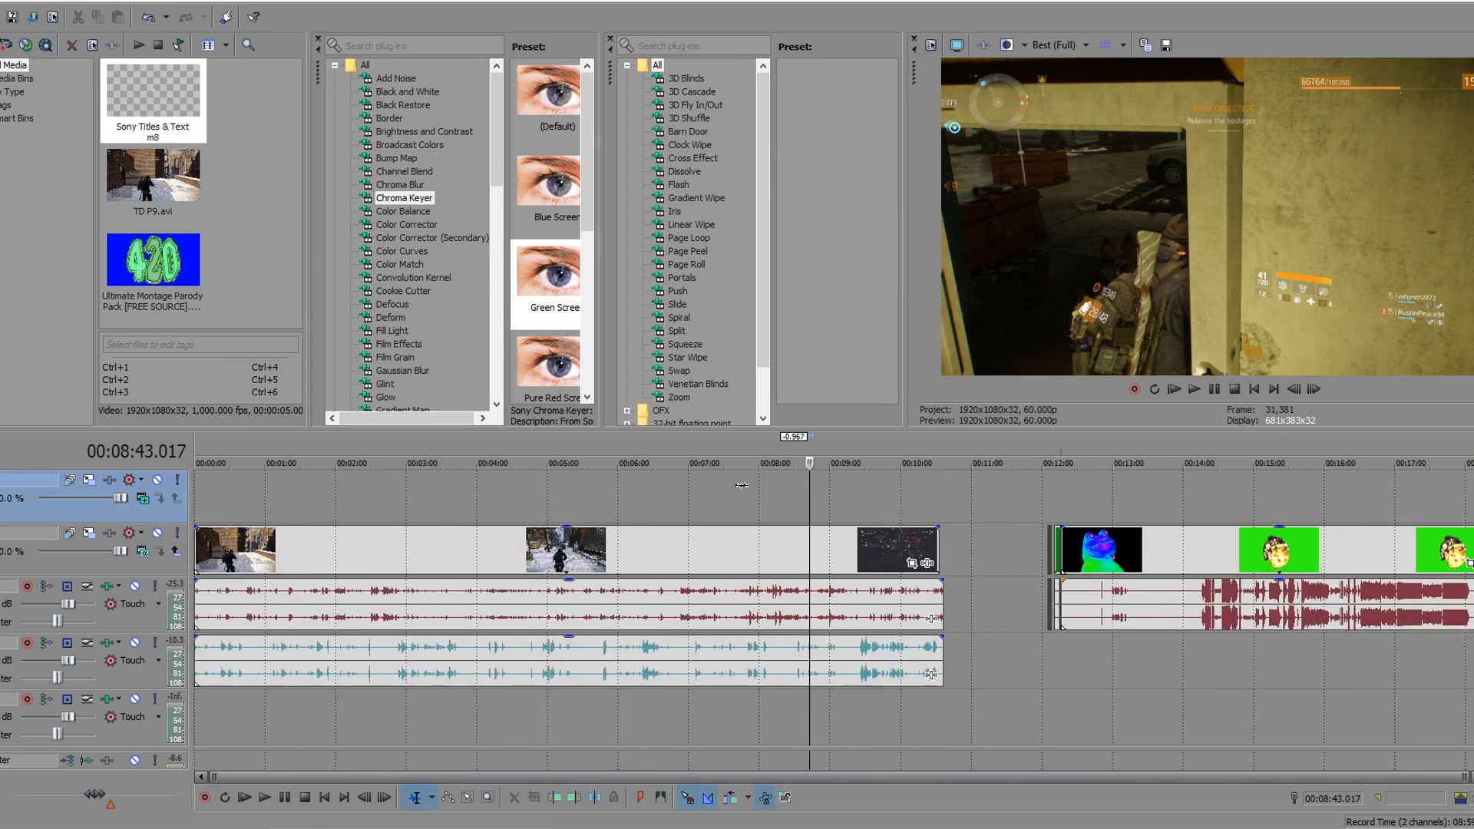
click(696, 507)
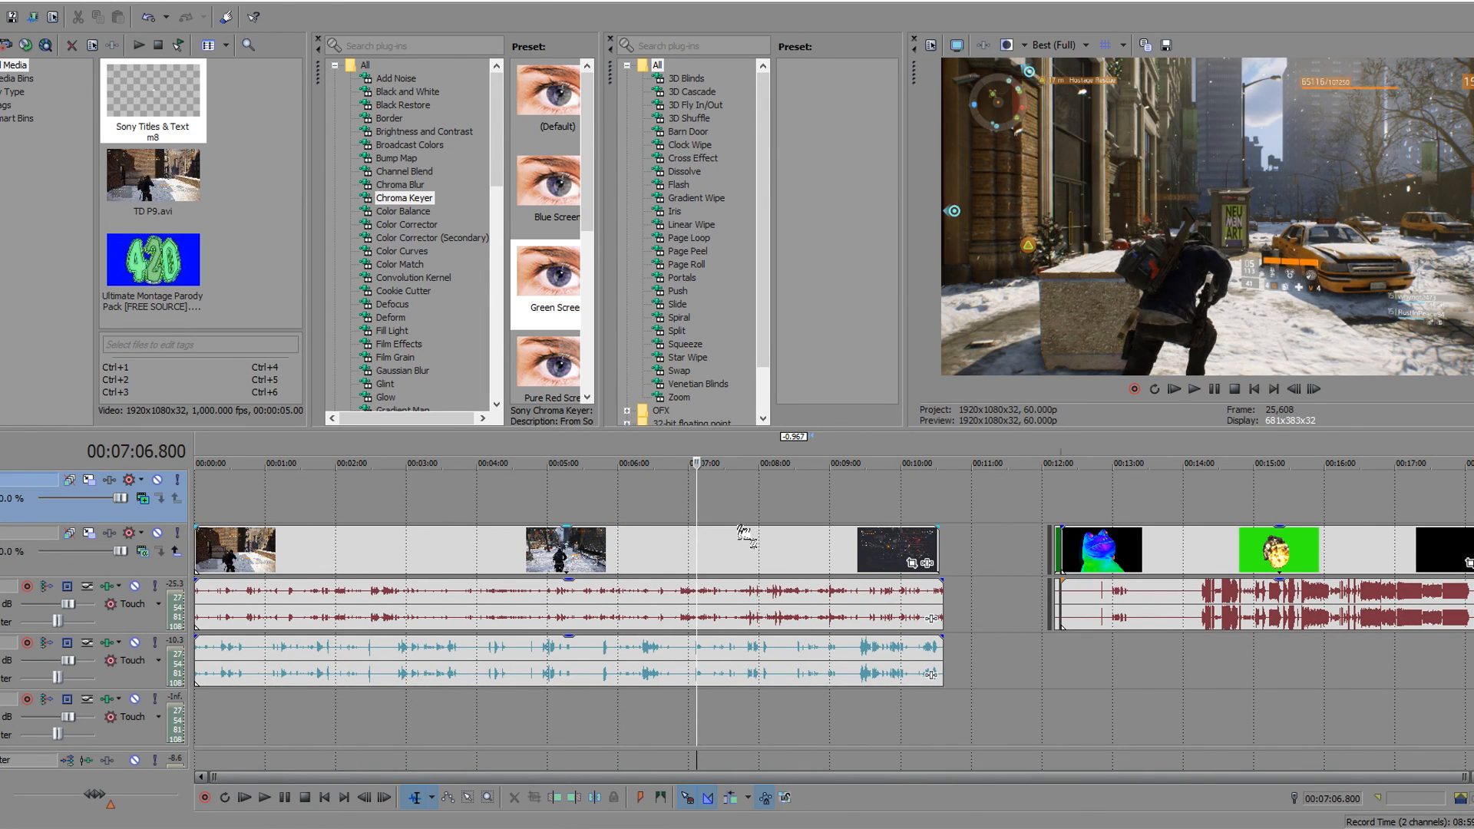
Split the gameplay and its audio at about 00:01:22 and delete everything after the split
click(290, 559)
key(s)
click(470, 544)
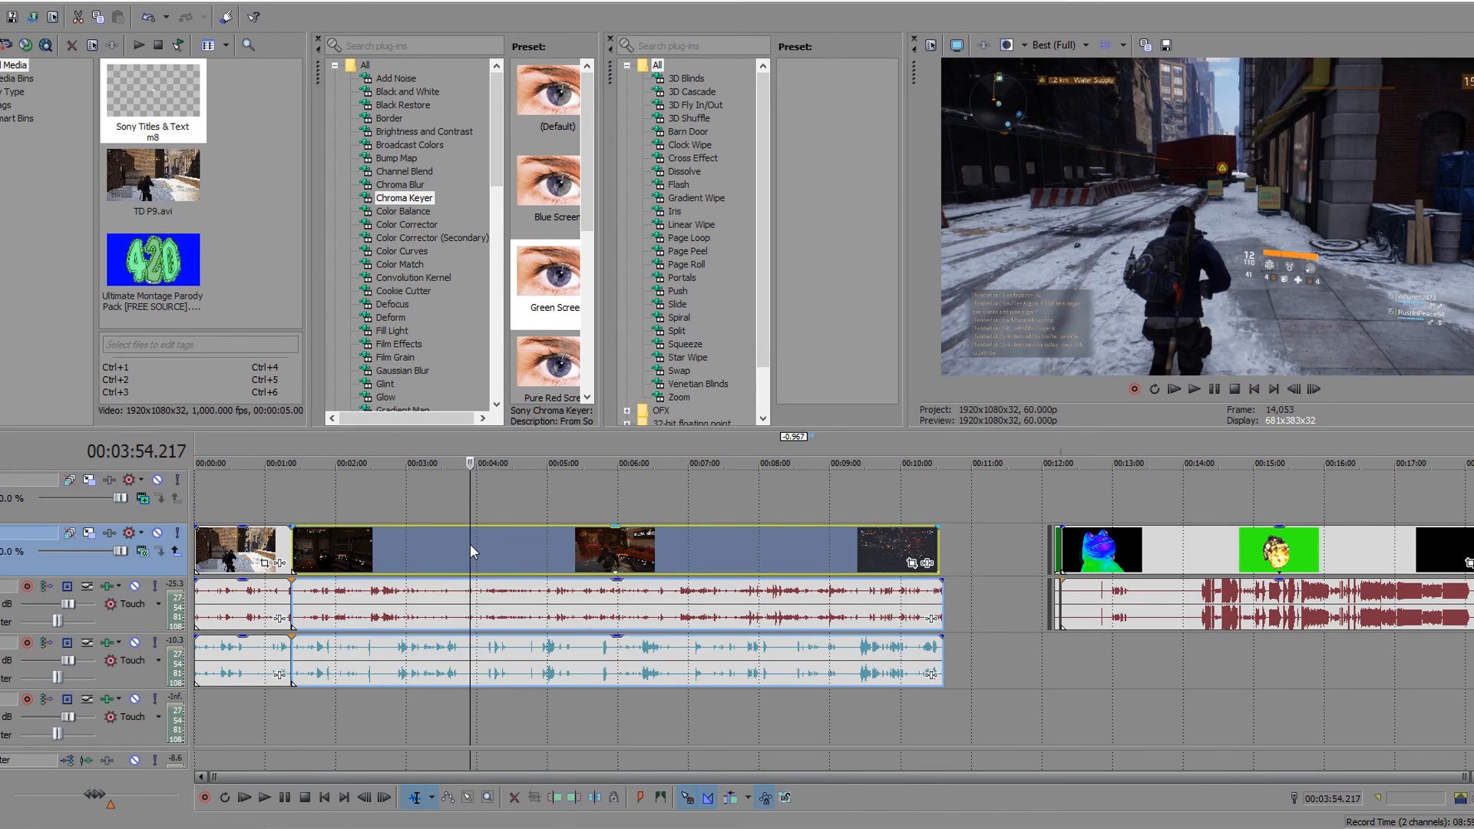
key(Delete)
Delete all remaining montage pack pieces located around 00:12:00 and beyond on the timeline
click(1083, 559)
key(Delete)
click(1059, 548)
key(Delete)
click(1052, 548)
key(Delete)
click(267, 548)
scroll(291, 553, up, 4)
scroll(1326, 563, down, 4)
click(1049, 542)
click(1051, 541)
key(Delete)
click(1052, 543)
Trim the end of the gameplay clip and its audio to about 00:01:19
click(284, 503)
scroll(384, 504, down, 5)
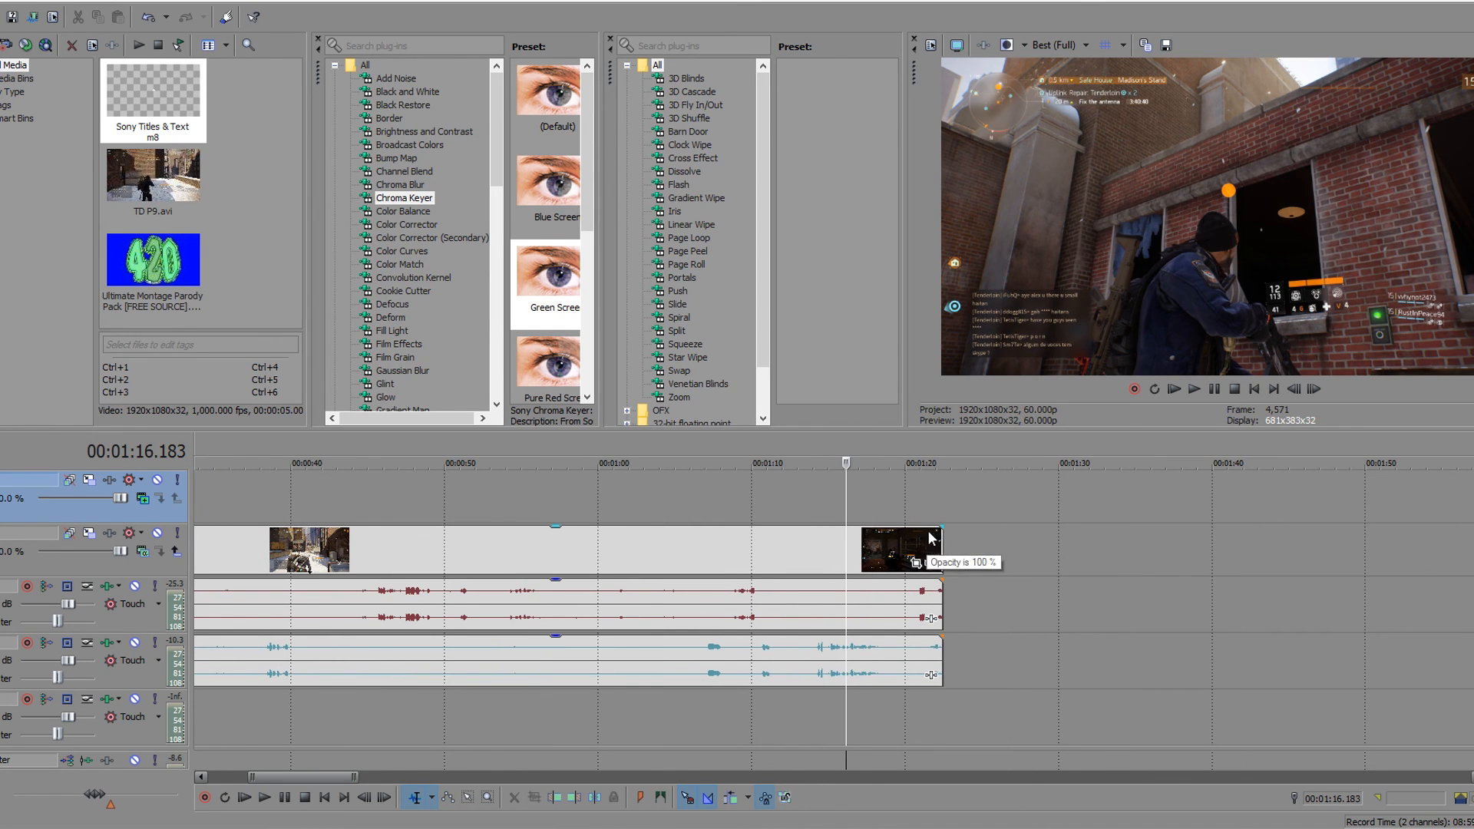
drag(943, 537, 892, 528)
scroll(881, 558, up, 5)
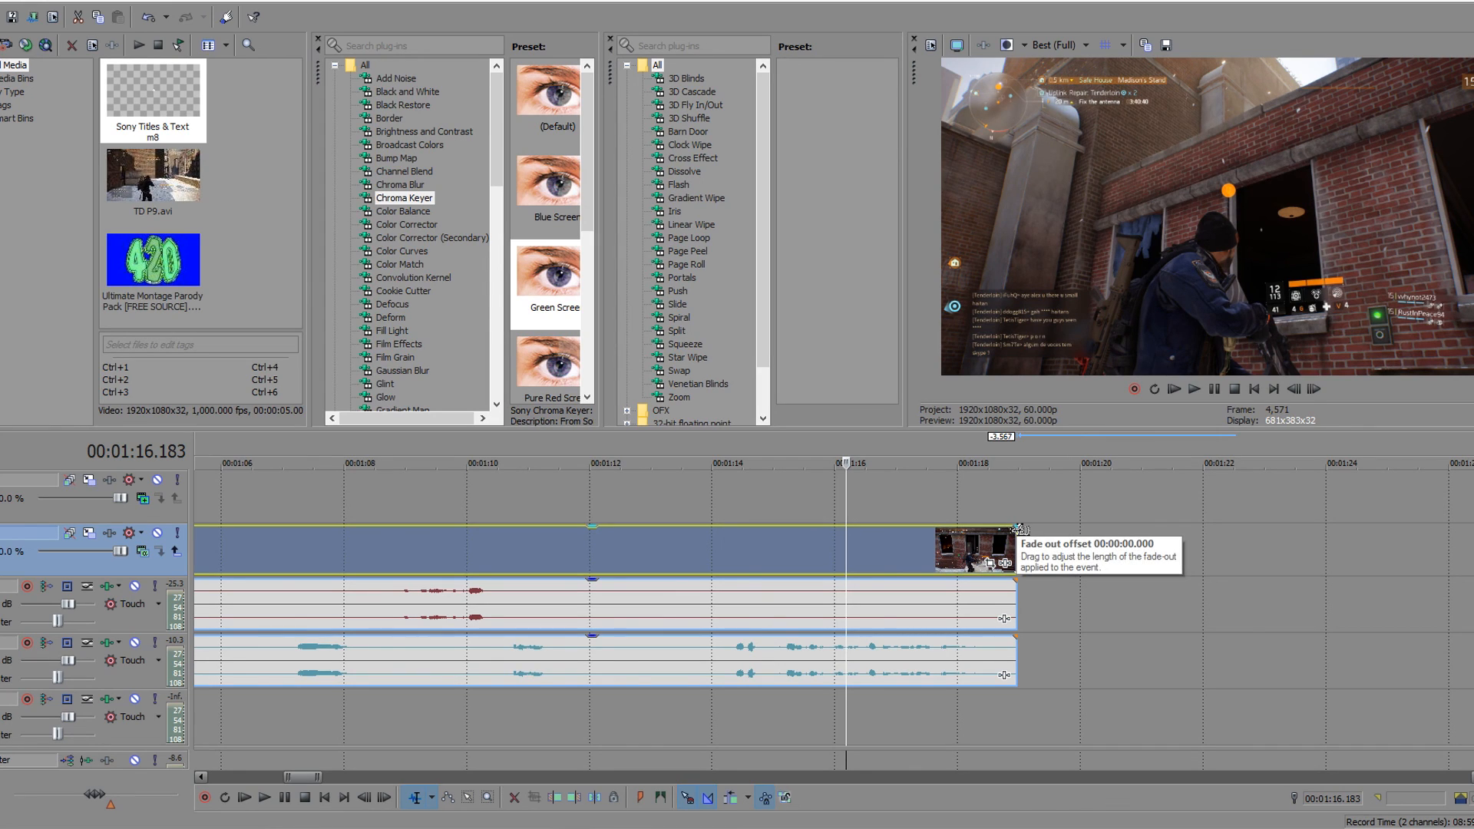
Add fade-outs of about 3.4 s to the end of the gameplay video and both audio events
drag(1016, 528, 807, 529)
drag(1019, 578, 806, 580)
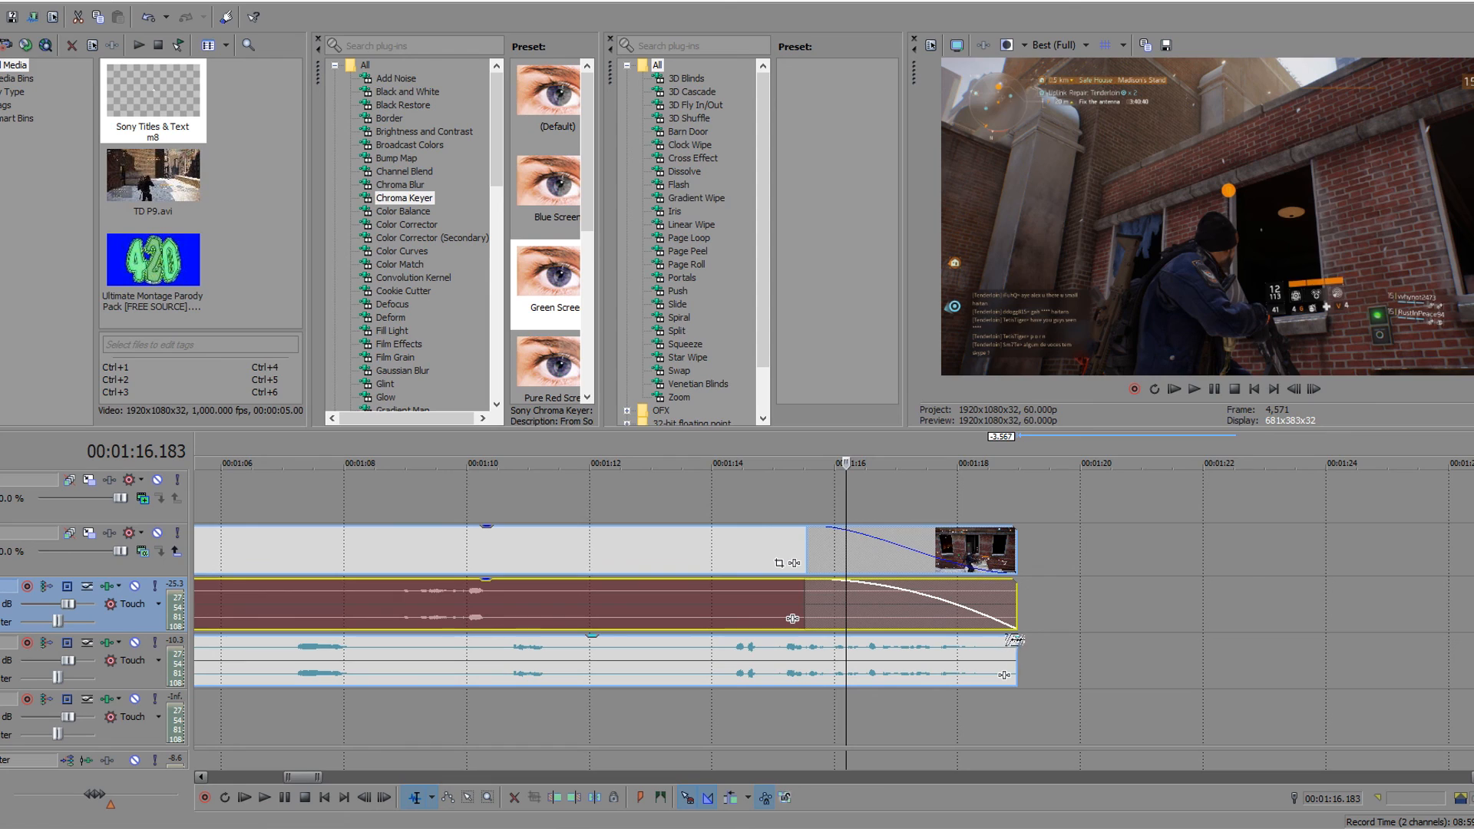
drag(1013, 638, 807, 638)
scroll(676, 632, down, 5)
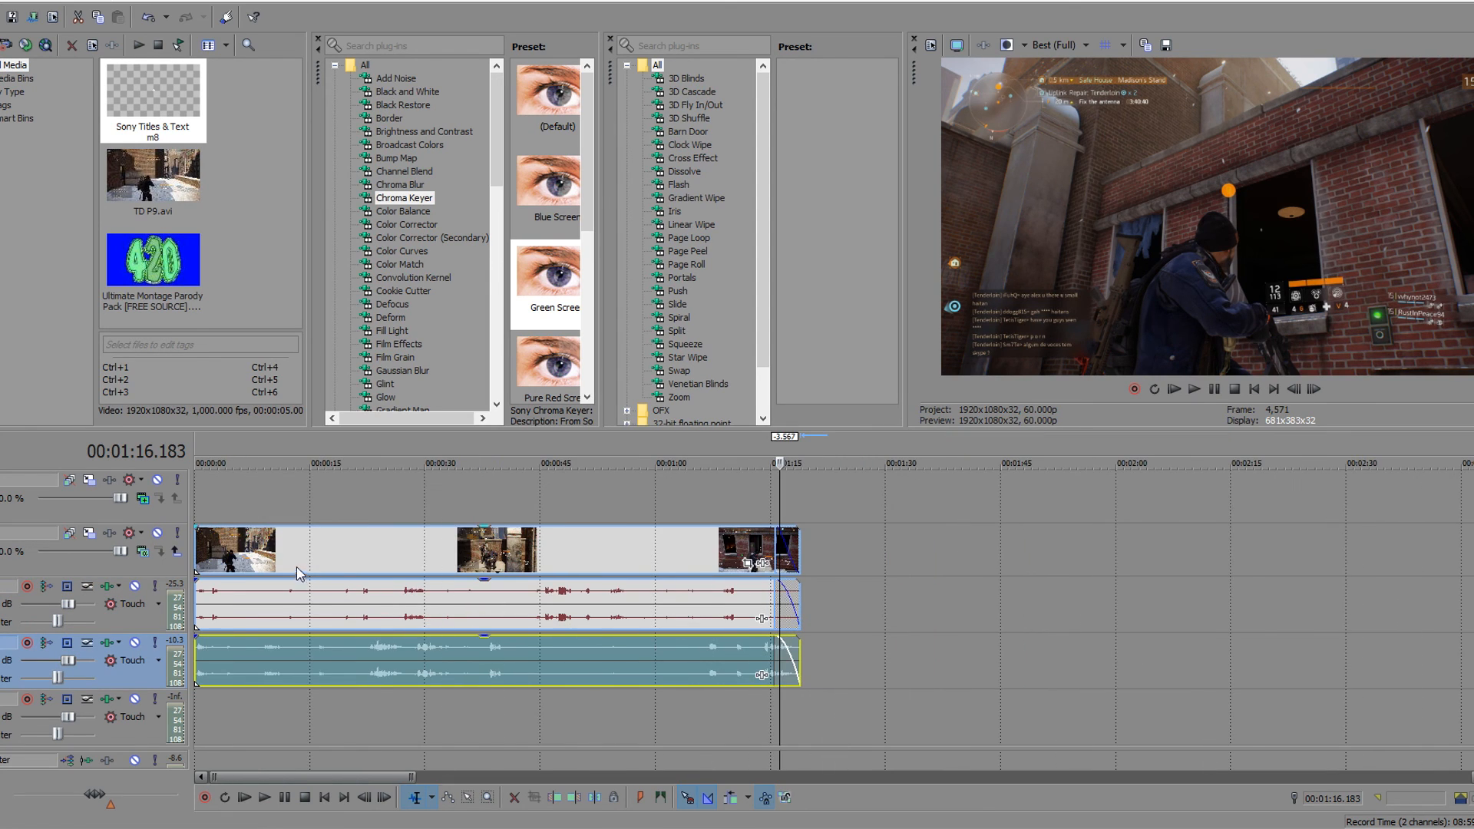
click(301, 555)
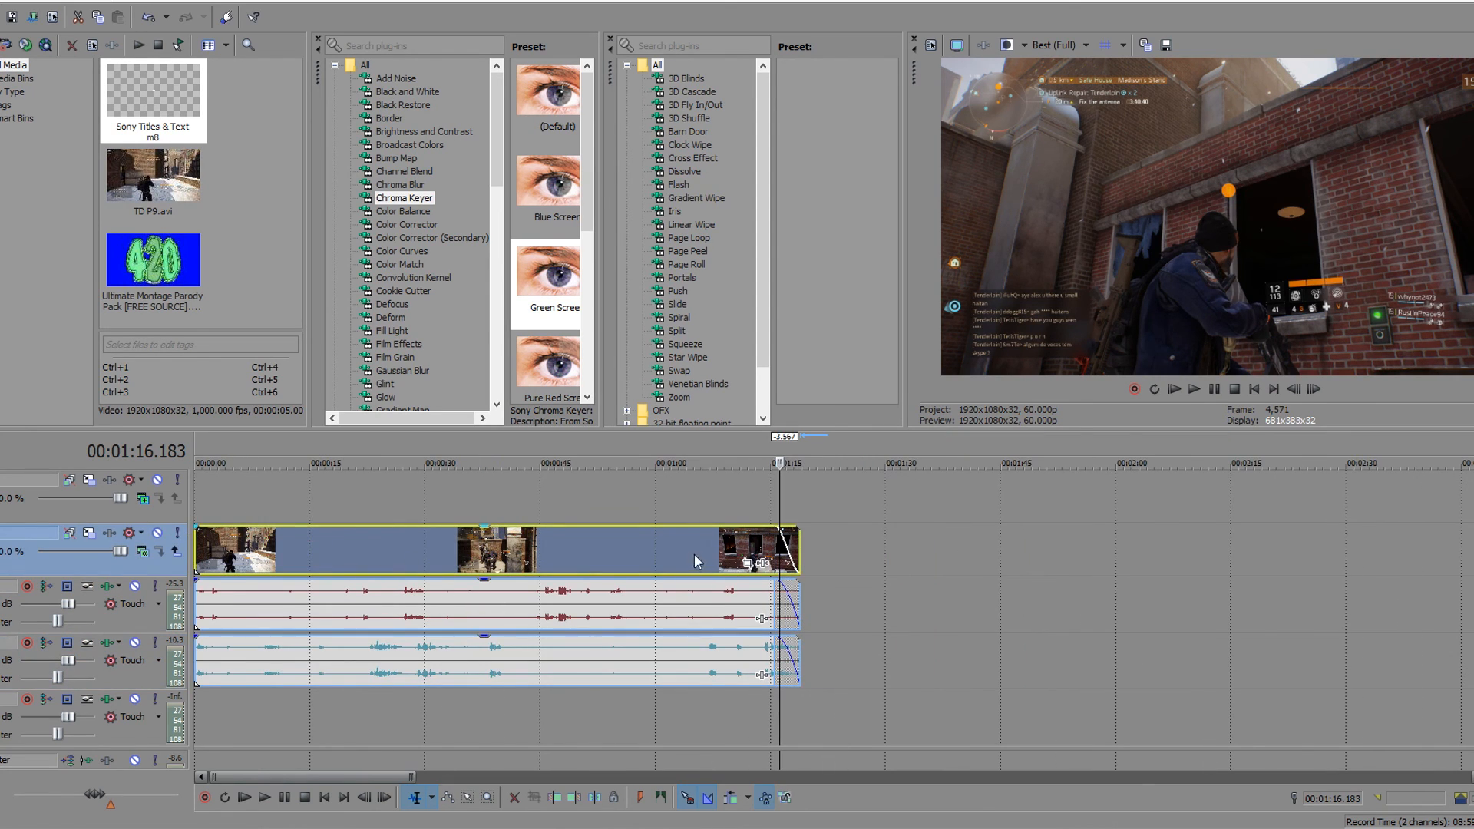
Play back the end of the gameplay from about 00:01:14.5 to preview the fade-outs
click(765, 552)
click(1195, 389)
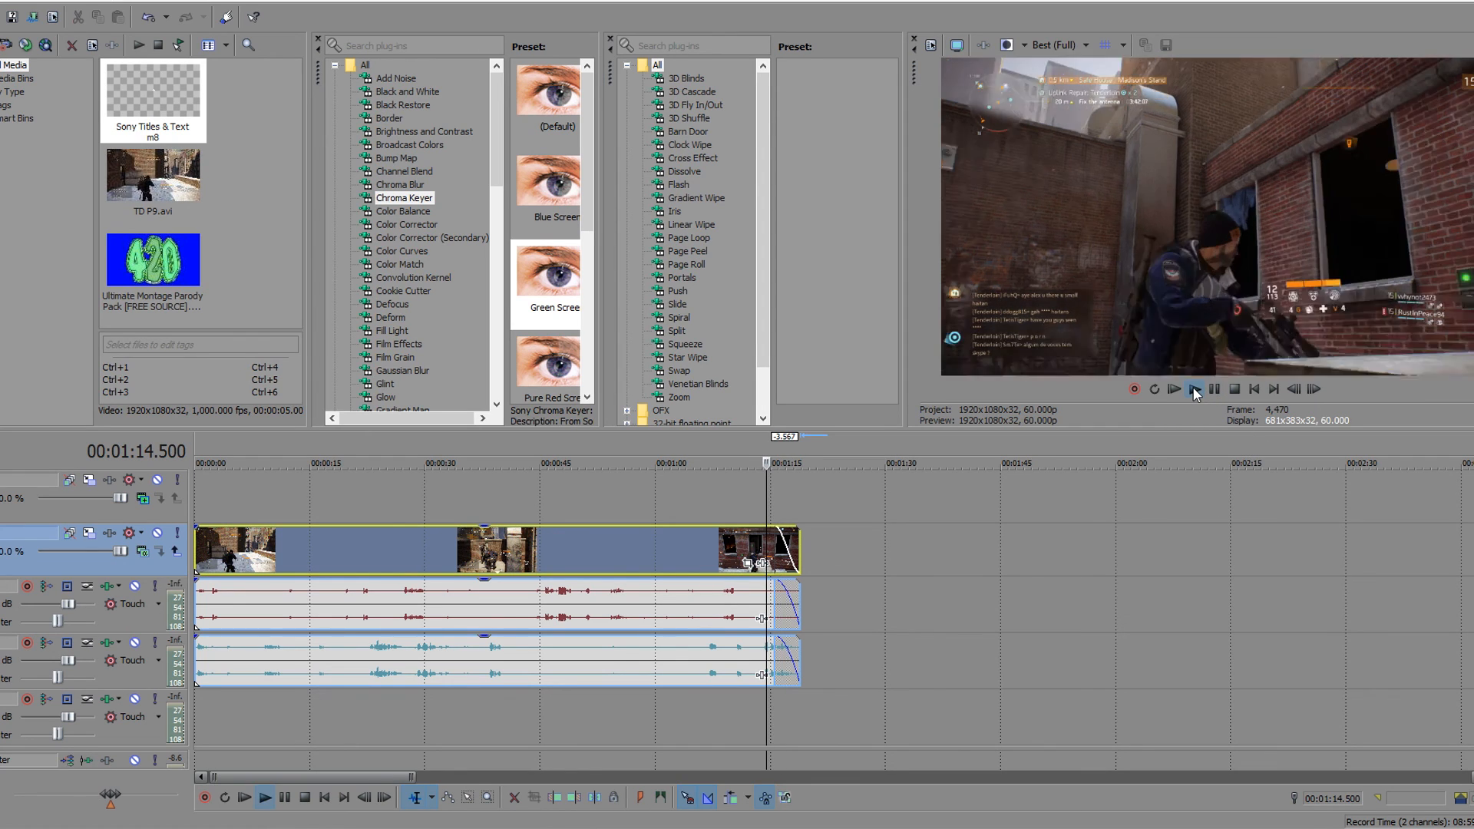
scroll(1200, 523, up, 4)
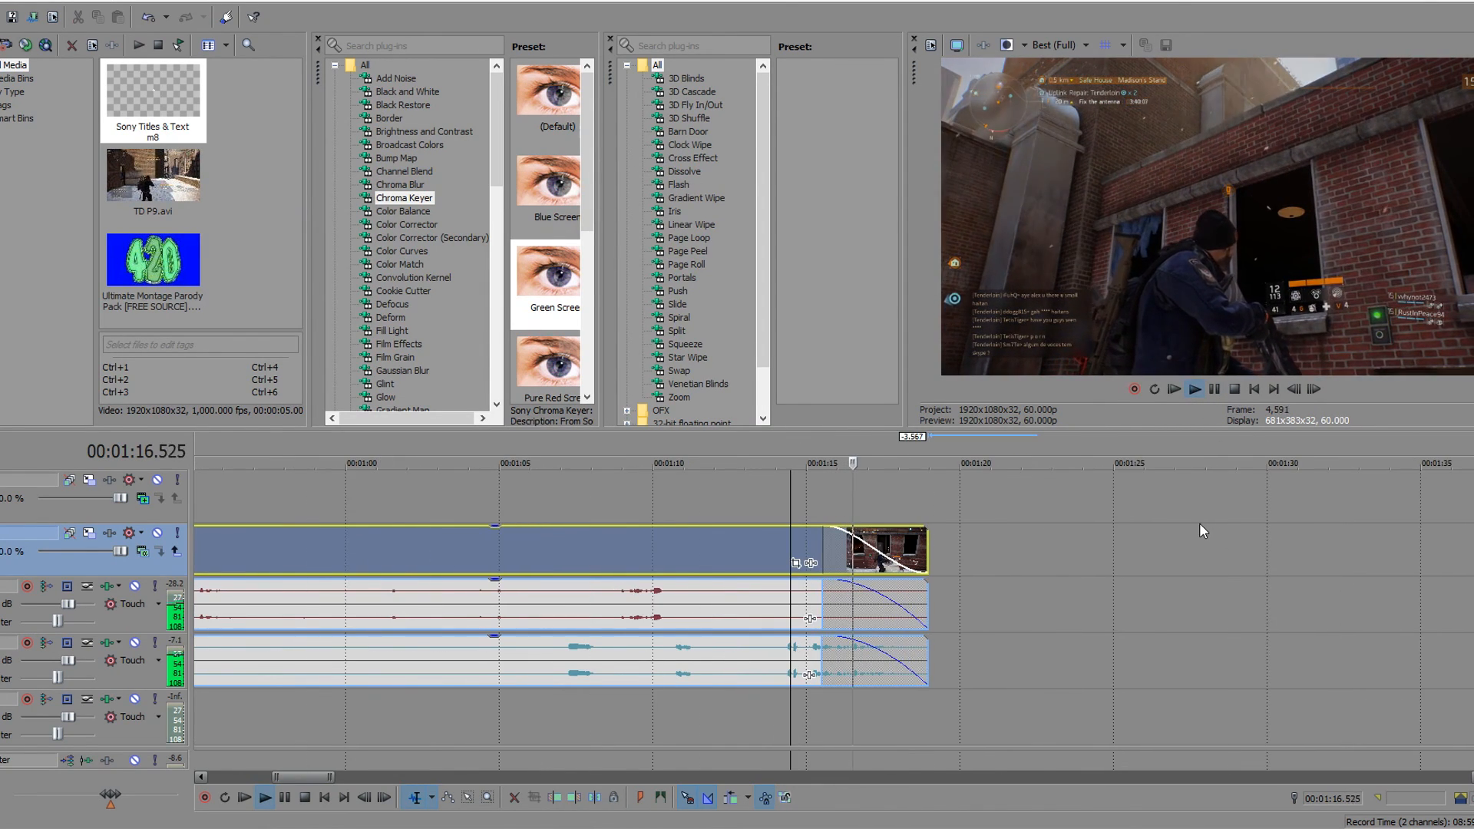
click(1213, 388)
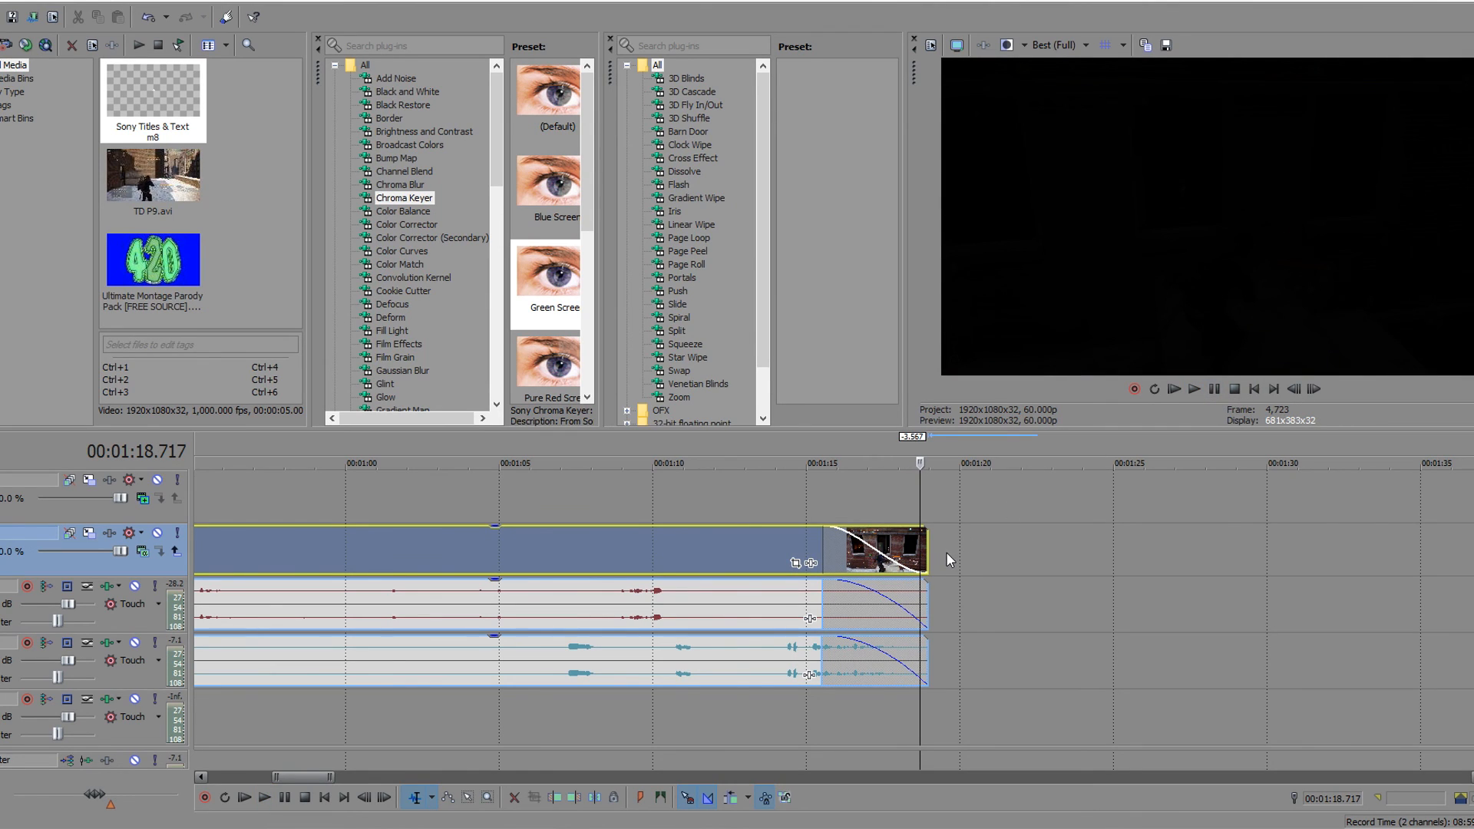
Extend the end of the gameplay clip and its audio to about 00:01:29 and remove the fade-outs from all three events
drag(926, 551, 1224, 545)
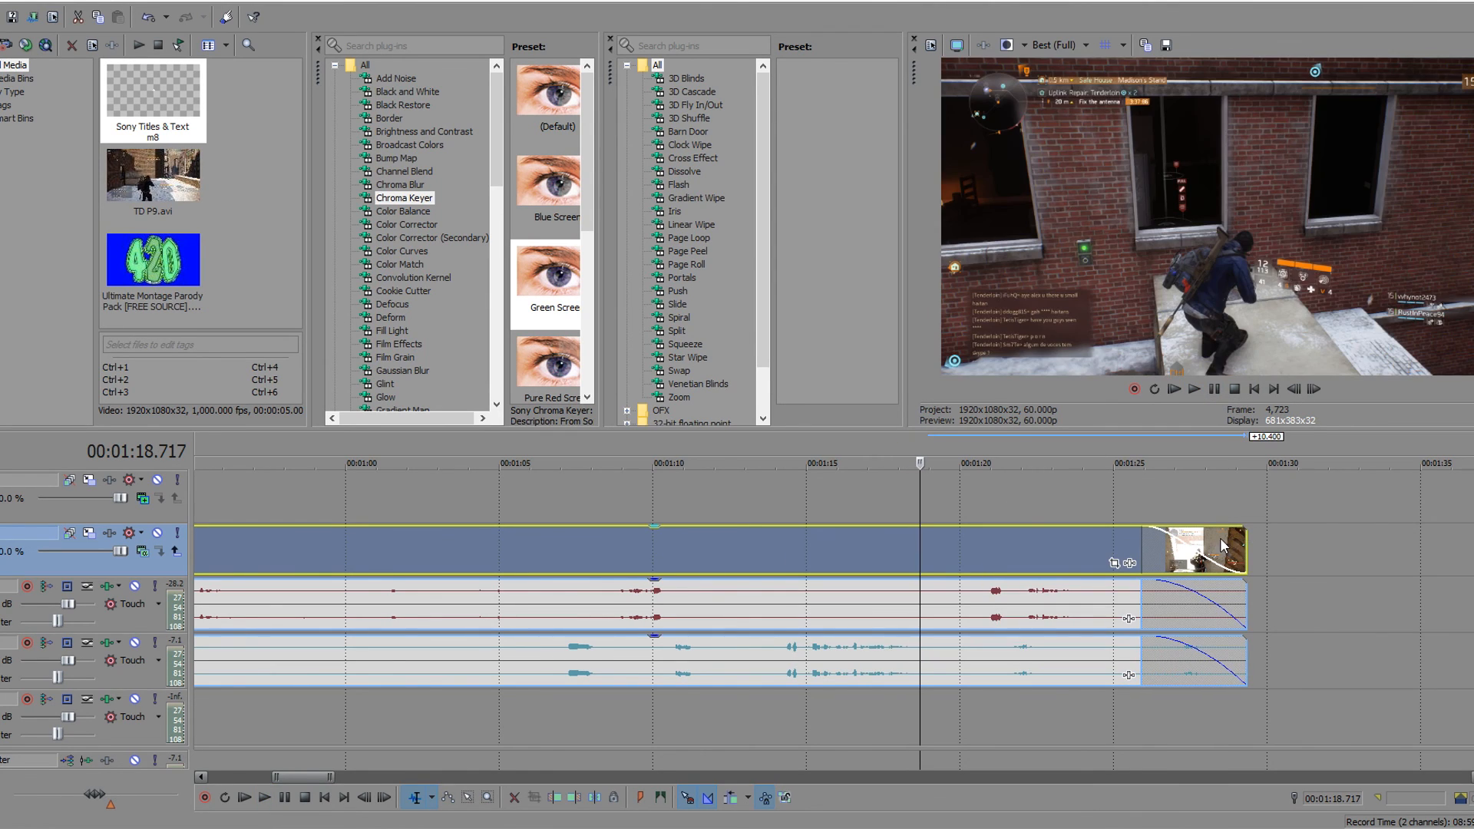
scroll(1190, 515, down, 4)
scroll(929, 561, up, 3)
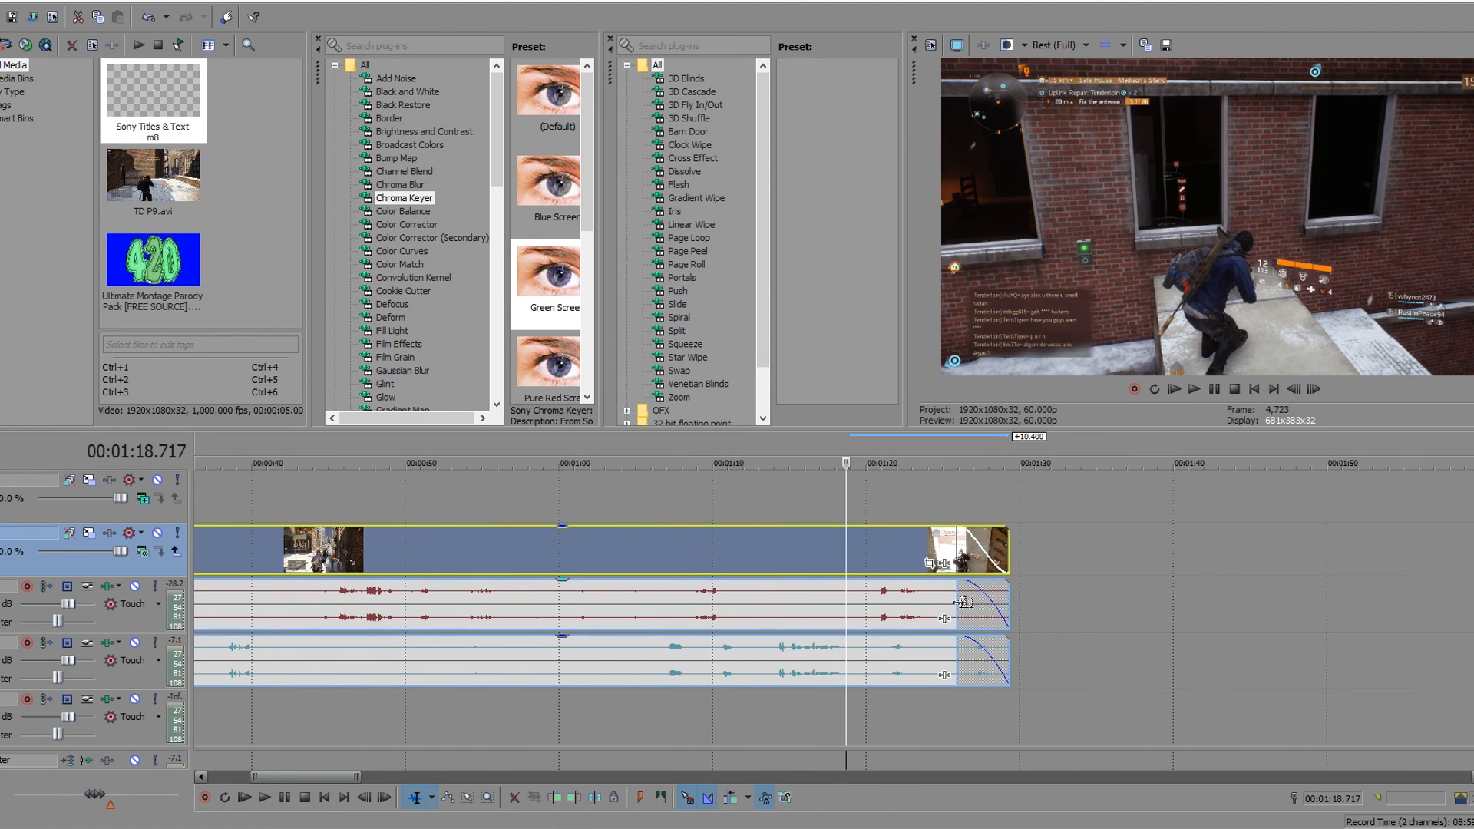
drag(963, 602, 1118, 622)
drag(953, 665, 1090, 674)
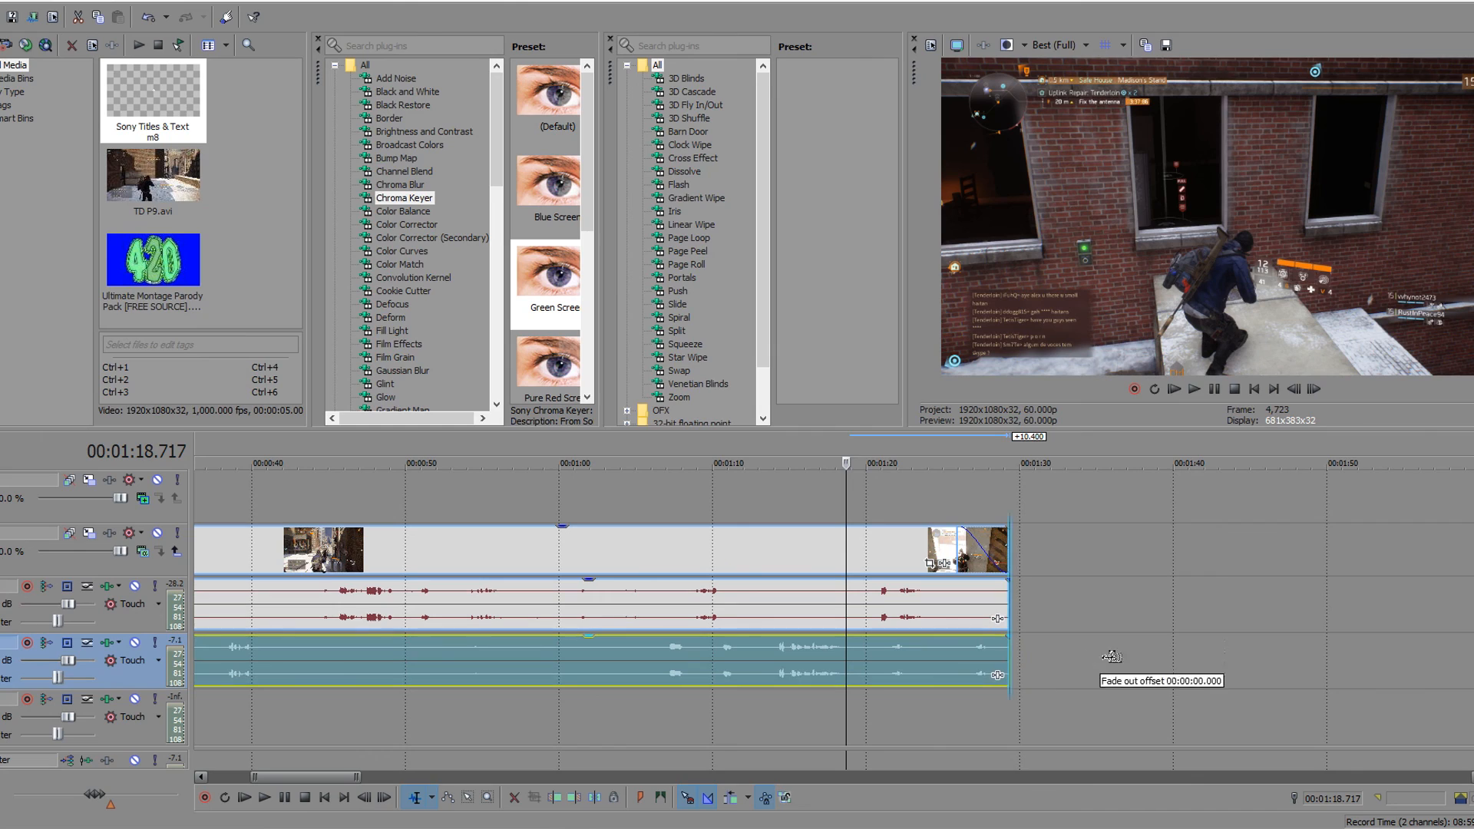
drag(960, 542, 1021, 562)
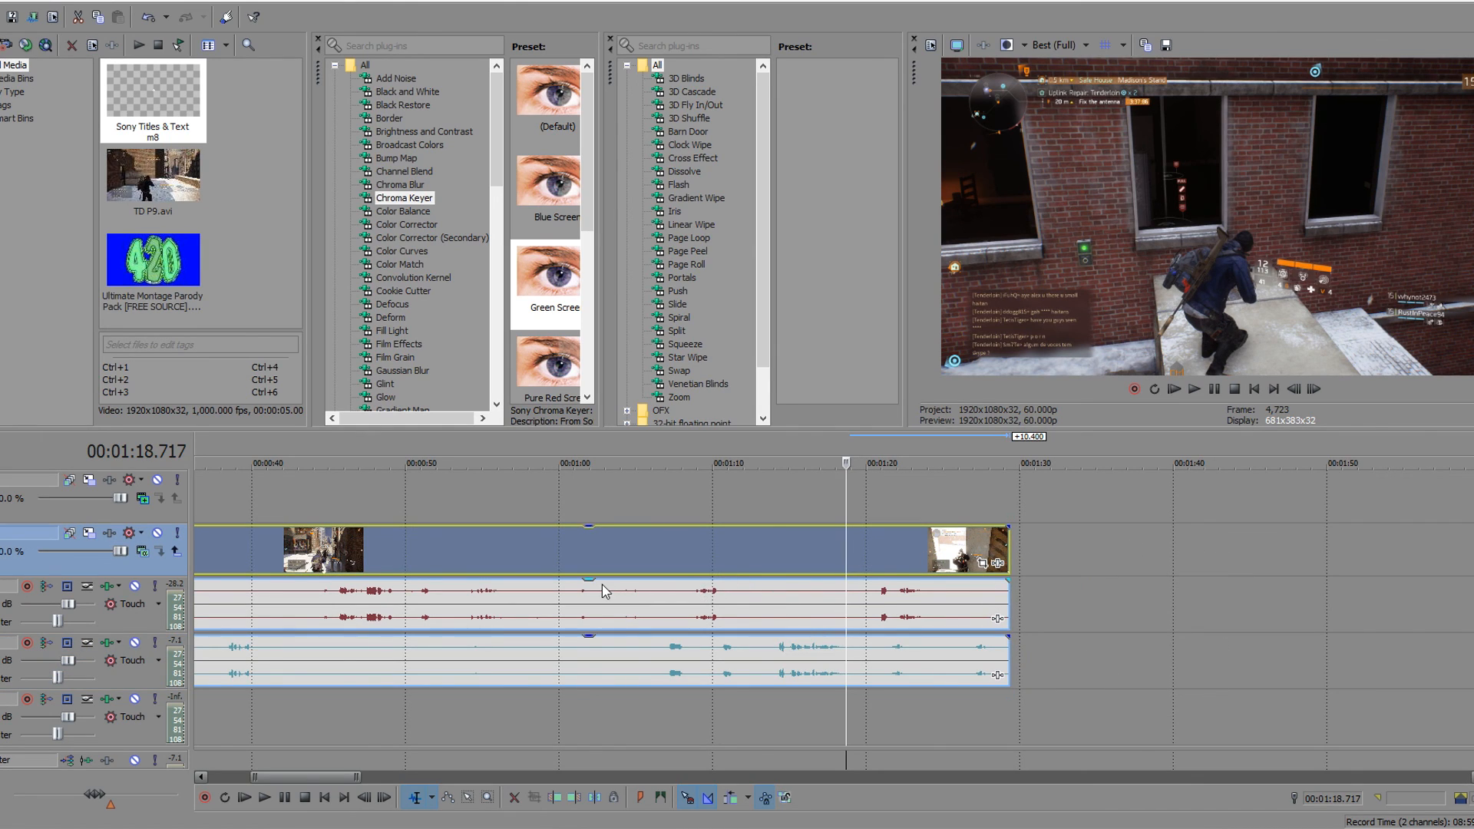
drag(589, 581, 619, 560)
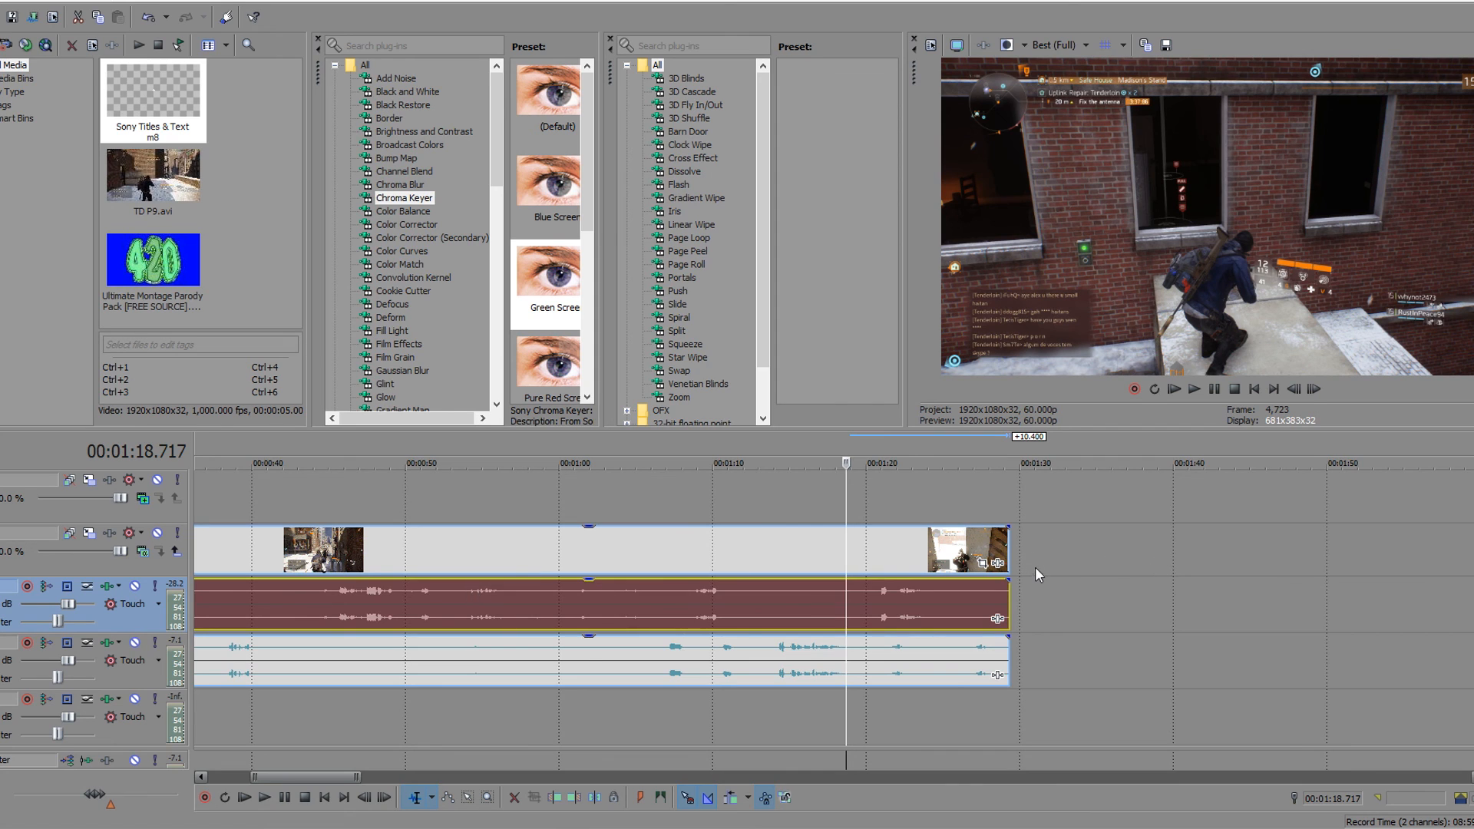
Trim the end of the gameplay clip and both audio events back to about 00:00:37.5
scroll(695, 575, down, 8)
drag(441, 559, 302, 559)
click(451, 526)
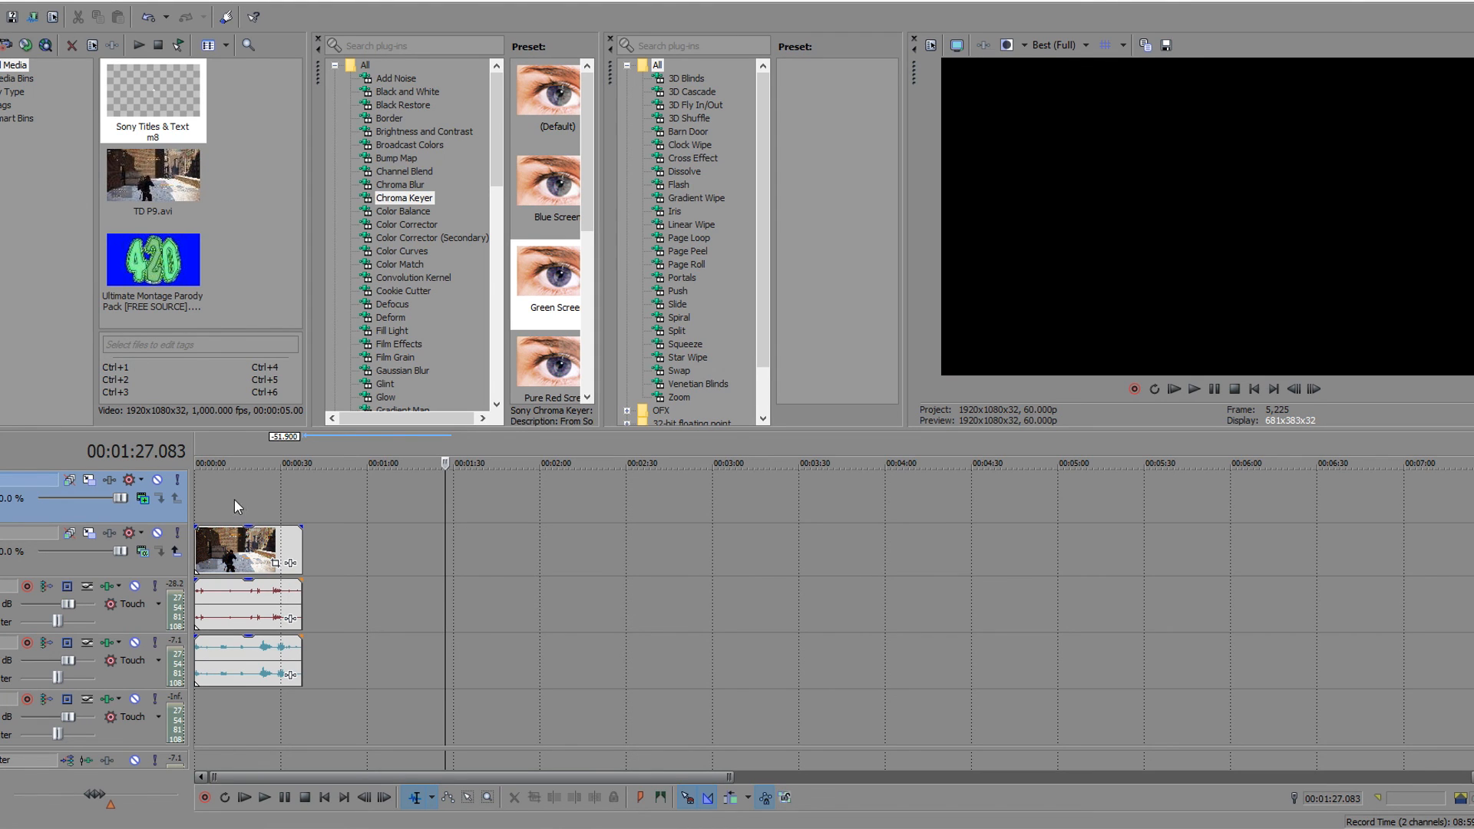
drag(305, 503, 194, 513)
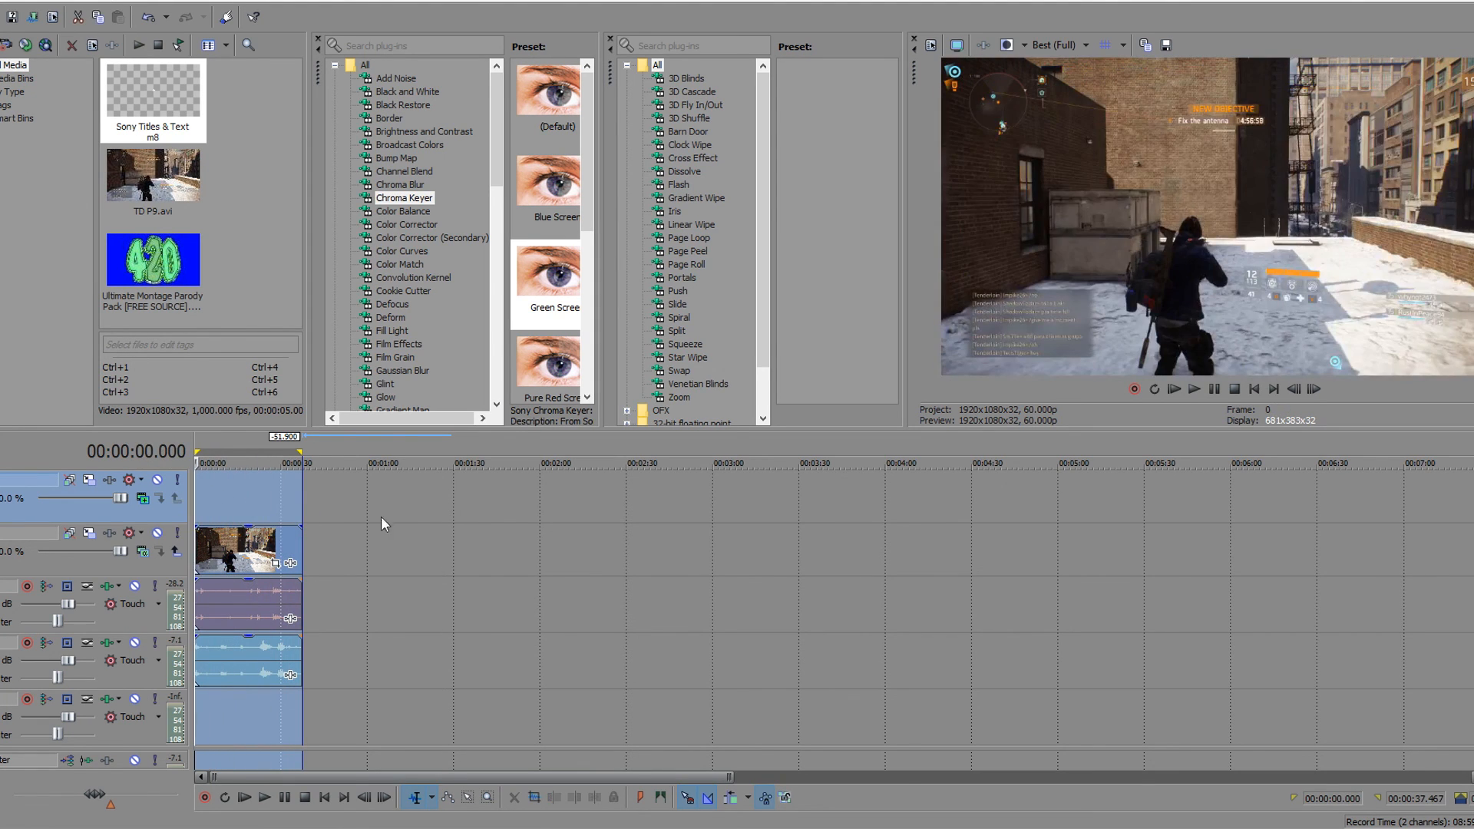
click(436, 520)
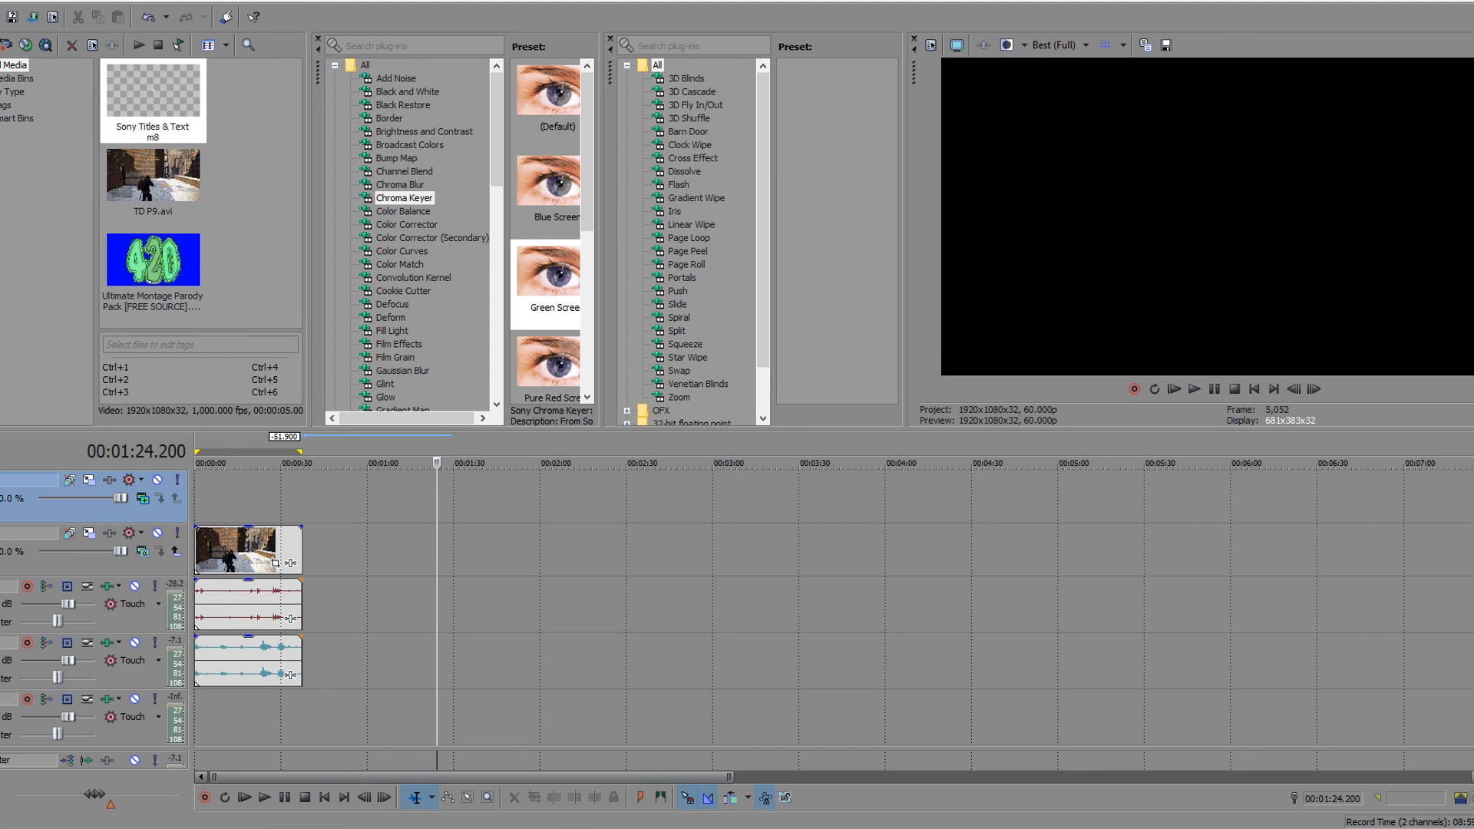
click(2, 1)
click(410, 588)
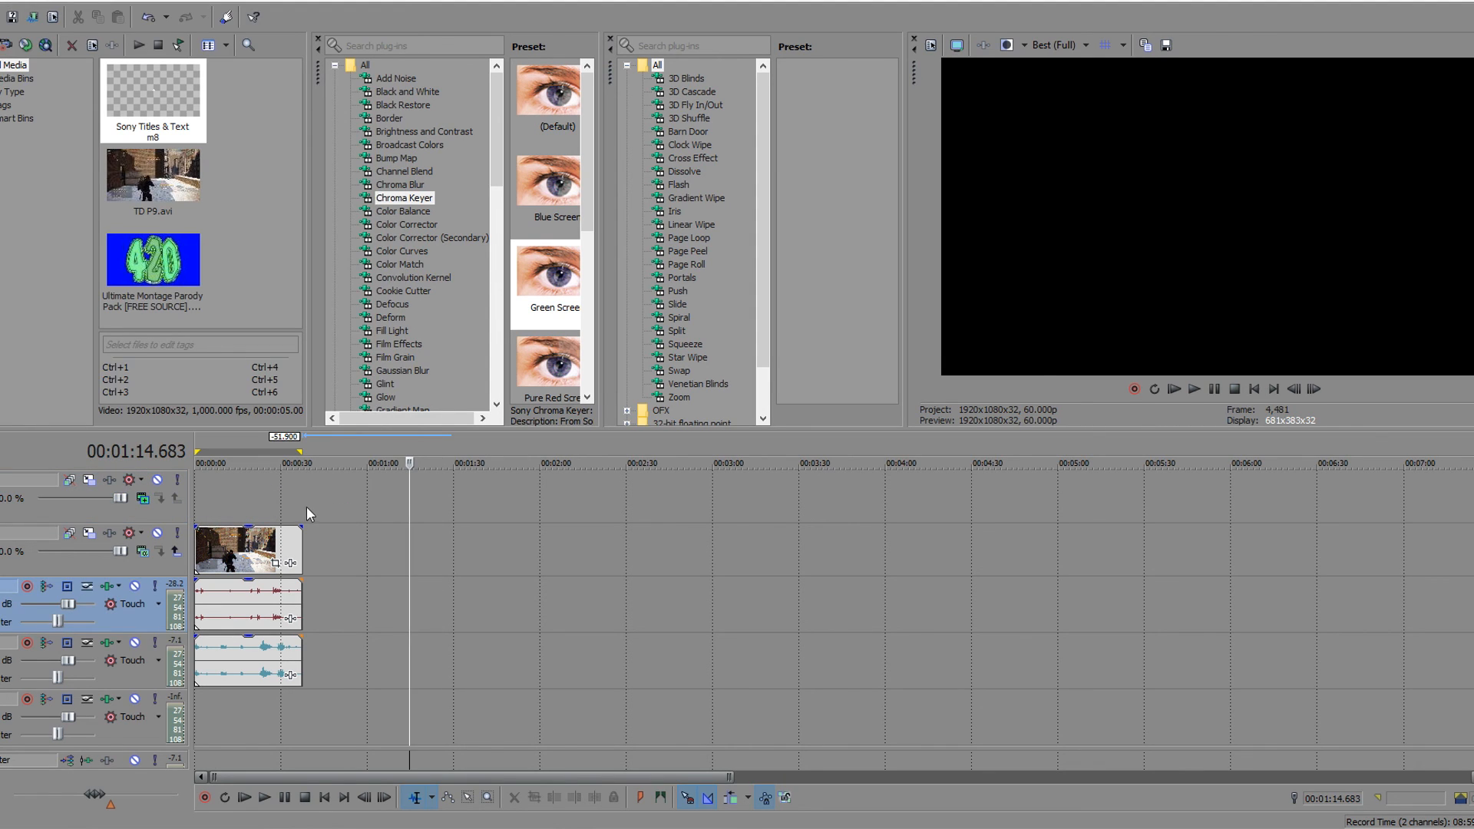
click(1183, 553)
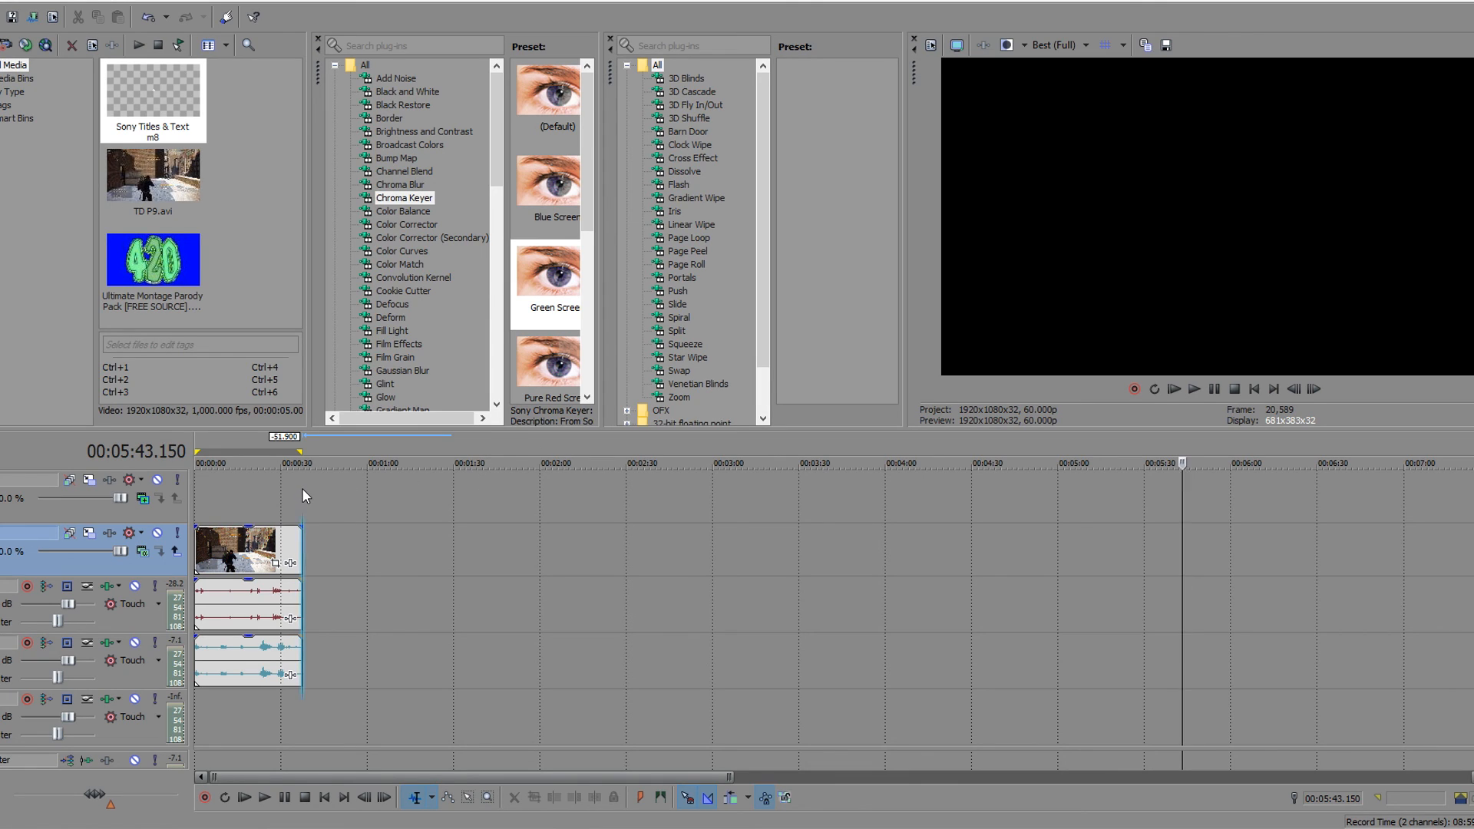
click(421, 493)
drag(304, 505, 31, 498)
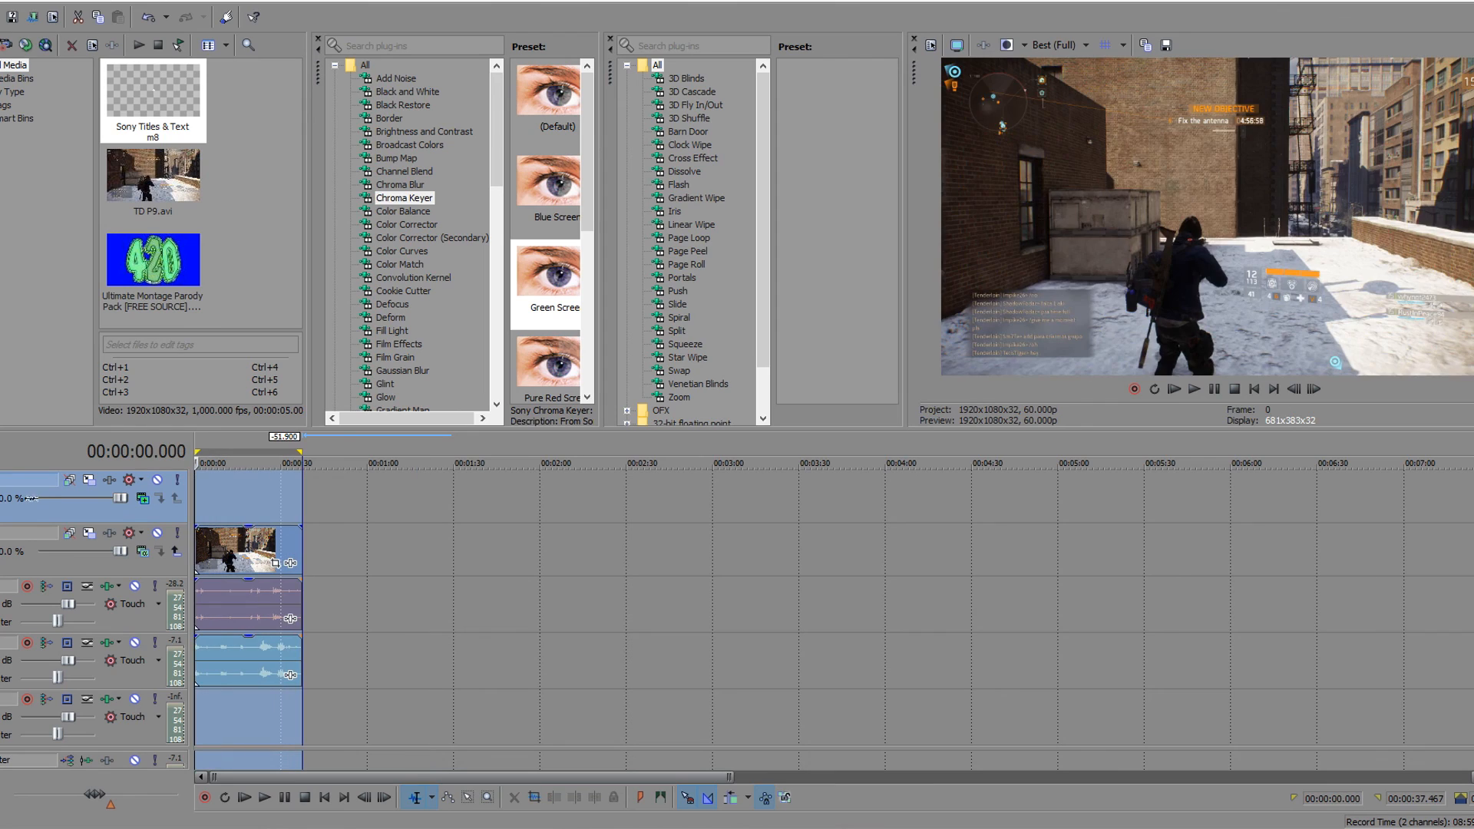
click(458, 480)
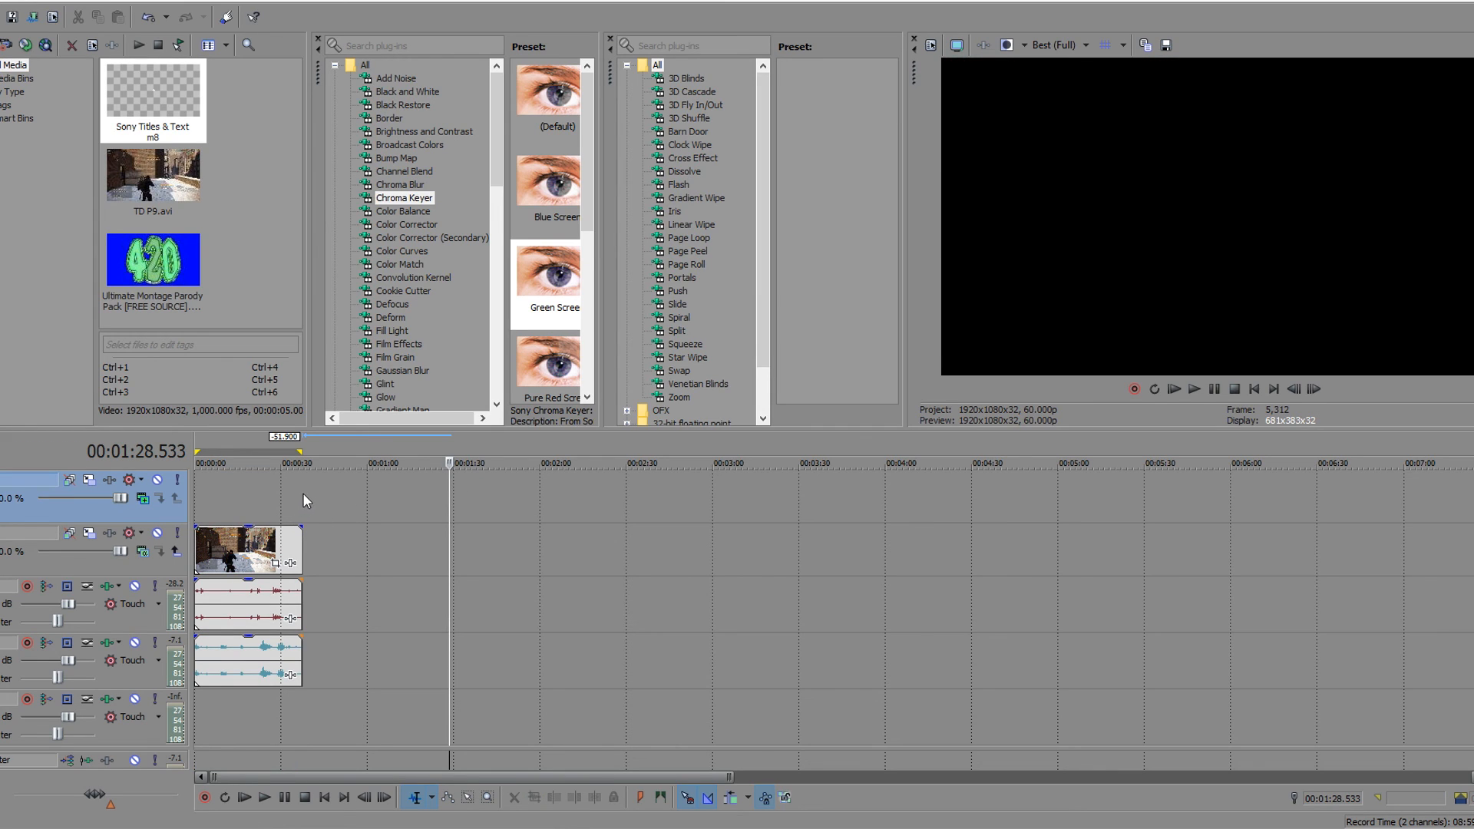
Select the time range spanning the whole gameplay clip, from 00:00:00 to 00:00:37.467, as the region to render
drag(303, 491, 184, 491)
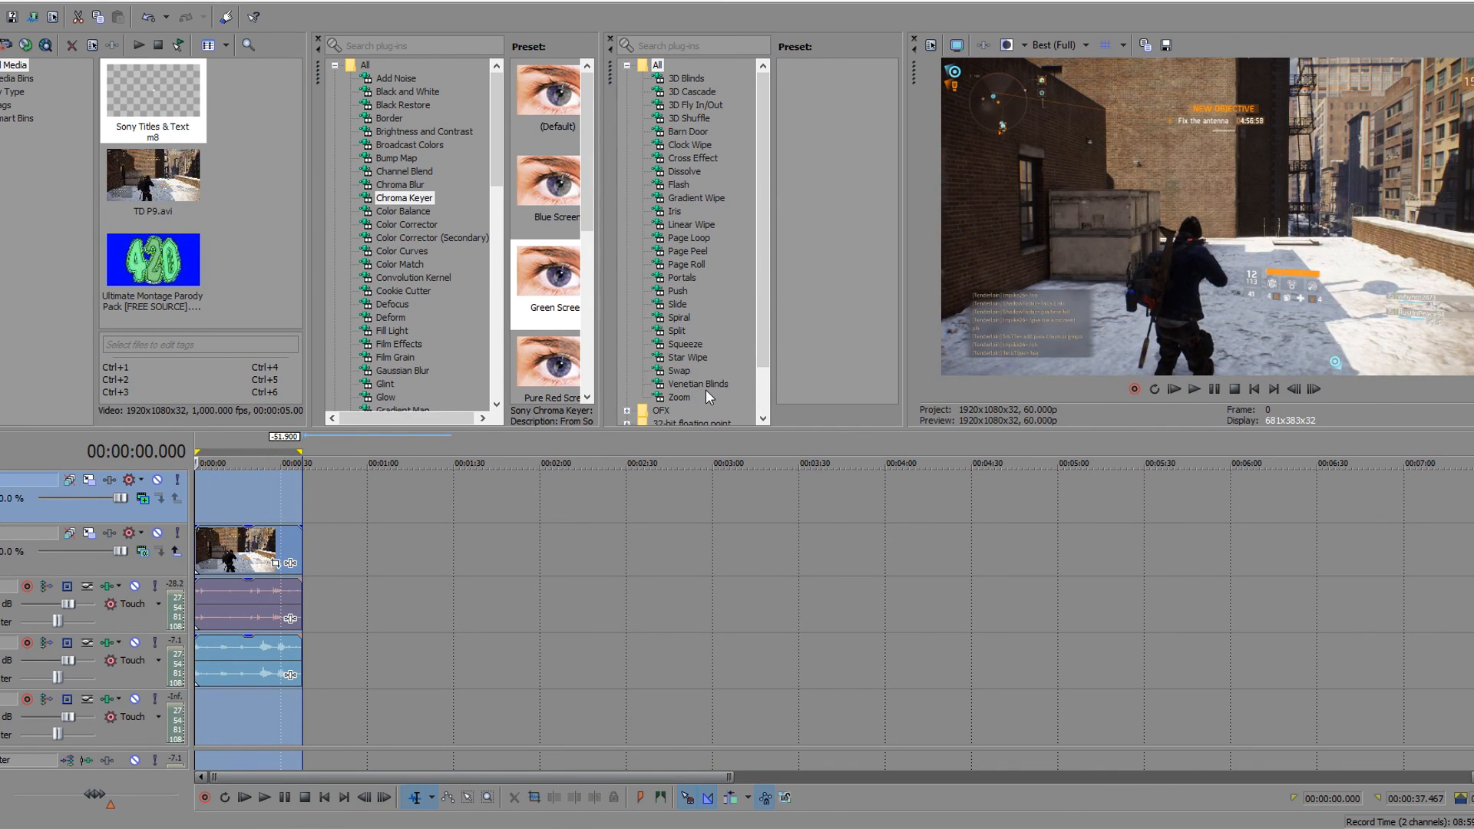
scroll(668, 492, up, 8)
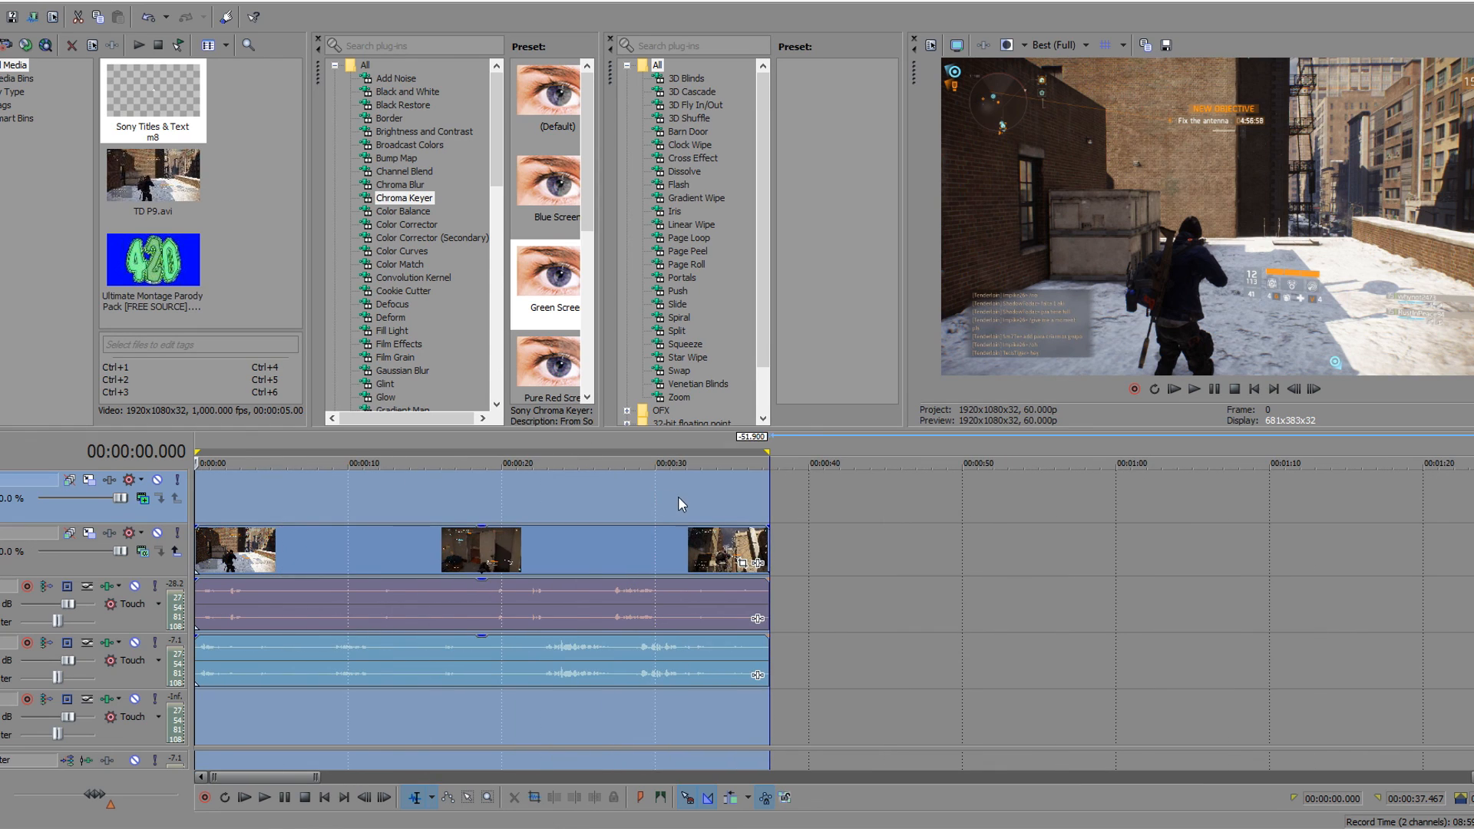
scroll(706, 489, down, 2)
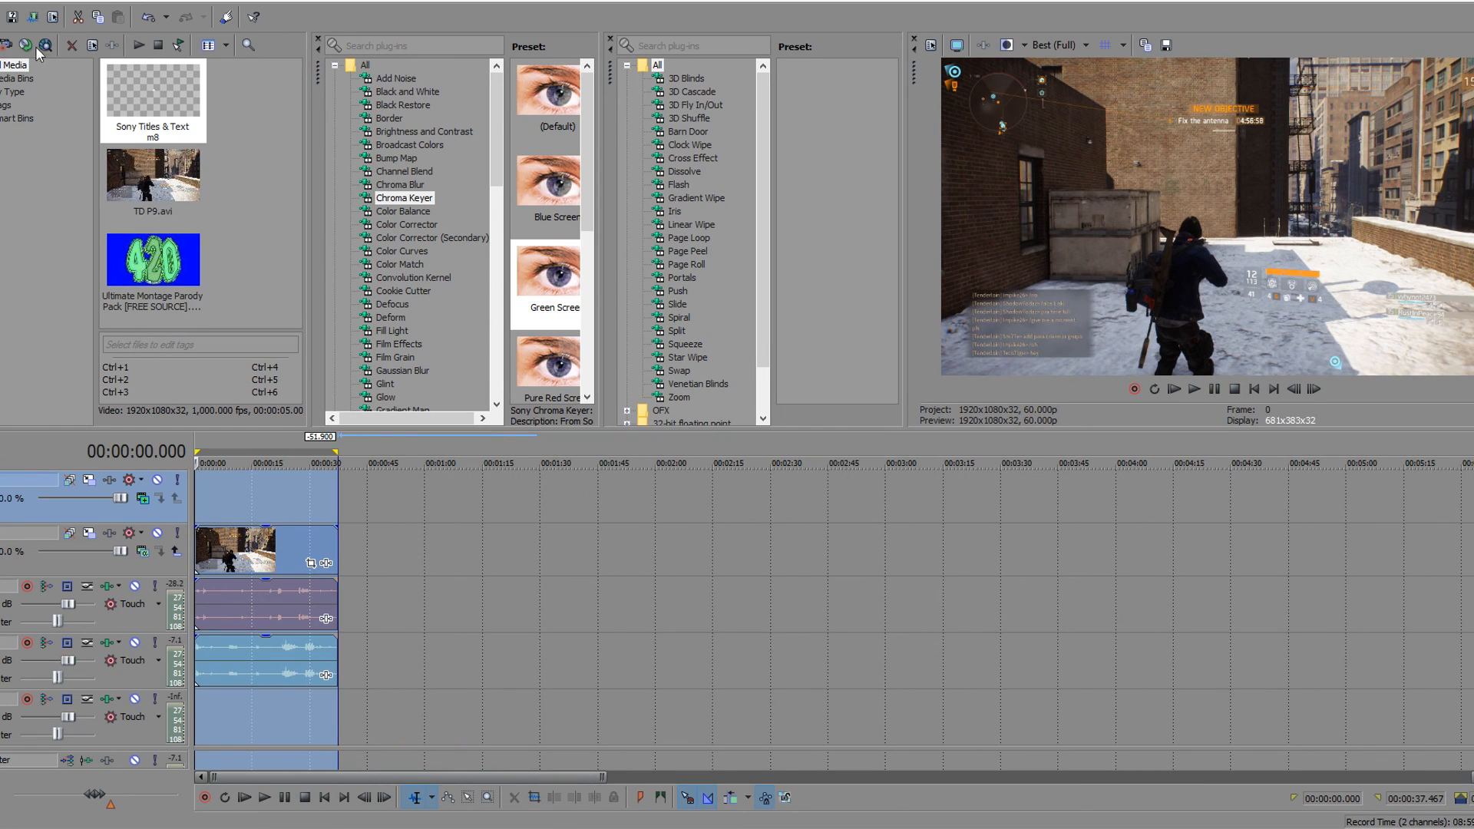
Open the Render As settings and compare the favourite templates with the full template list, leaving the favourites-only filter off
click(2, 2)
click(12, 123)
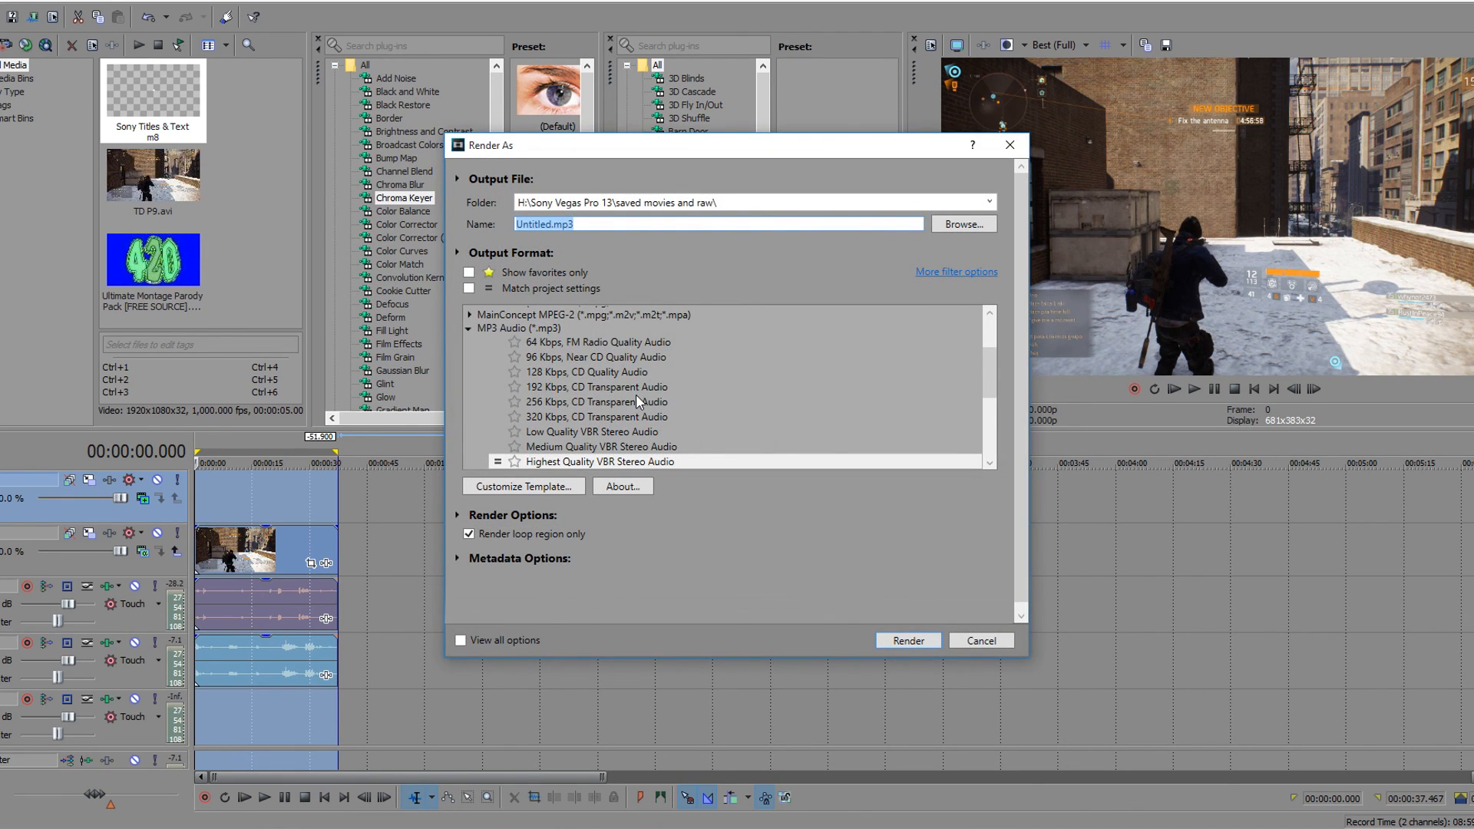
click(468, 272)
click(600, 330)
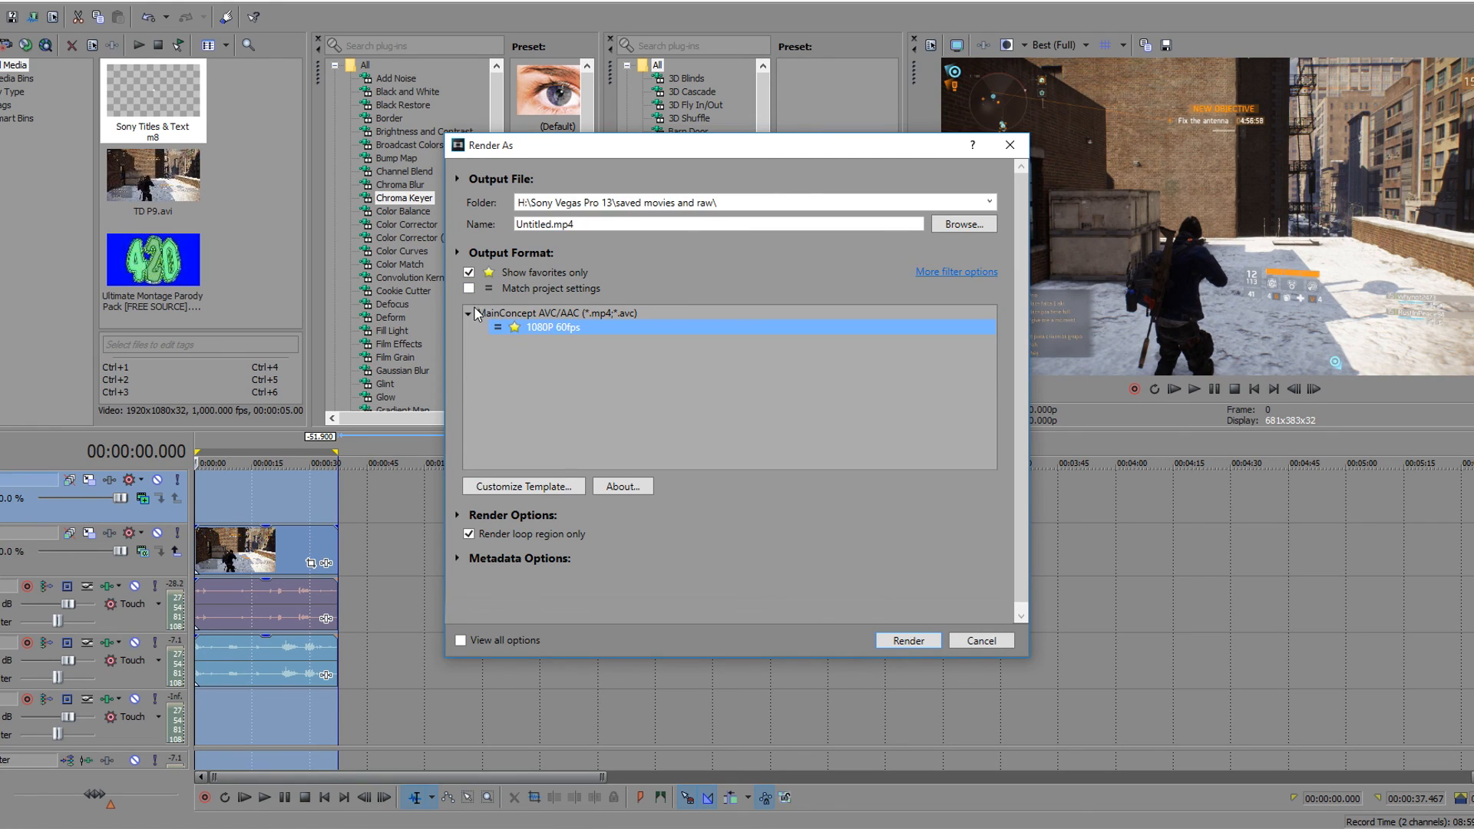
click(469, 272)
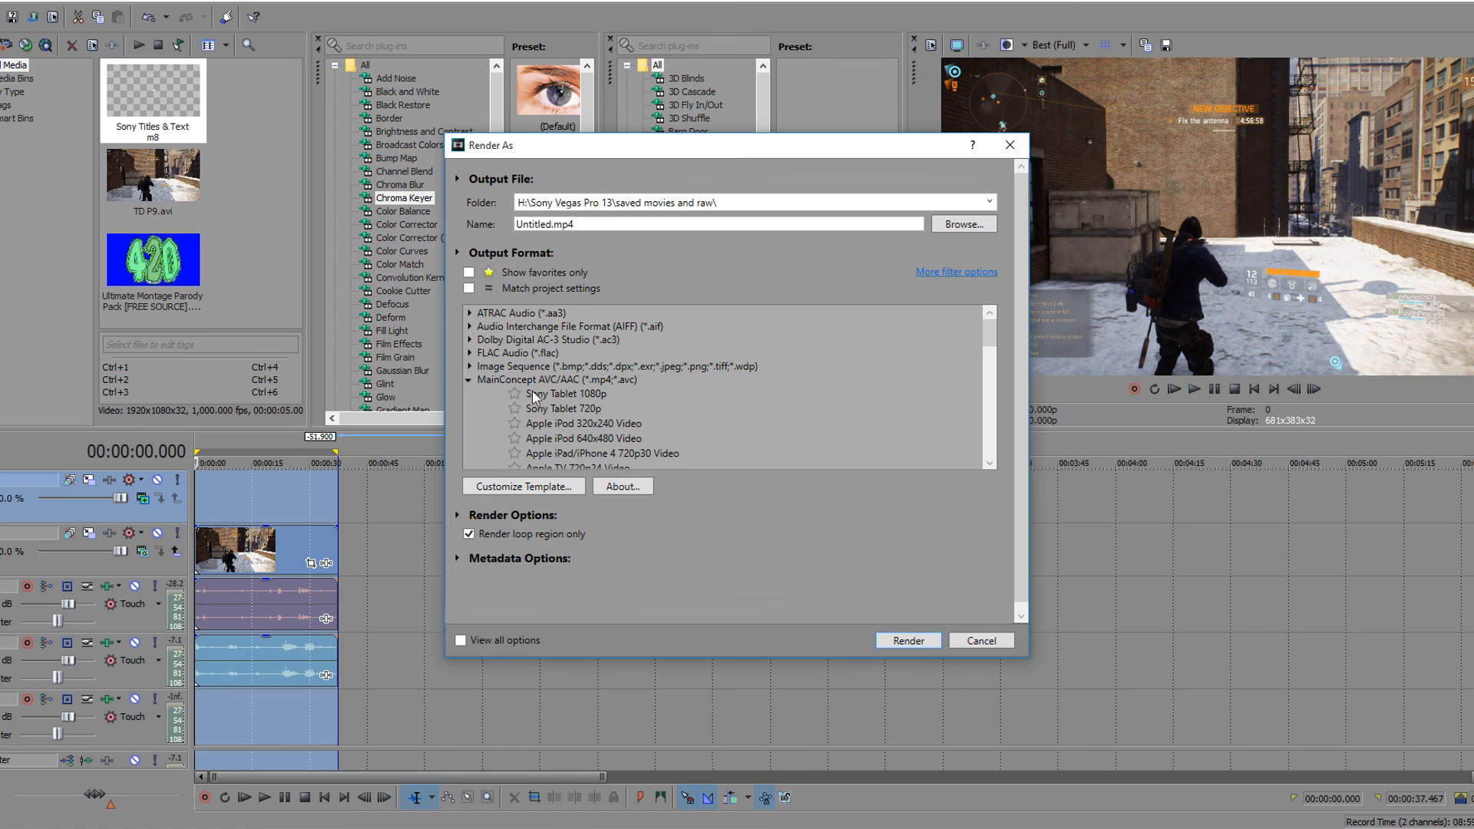
click(469, 274)
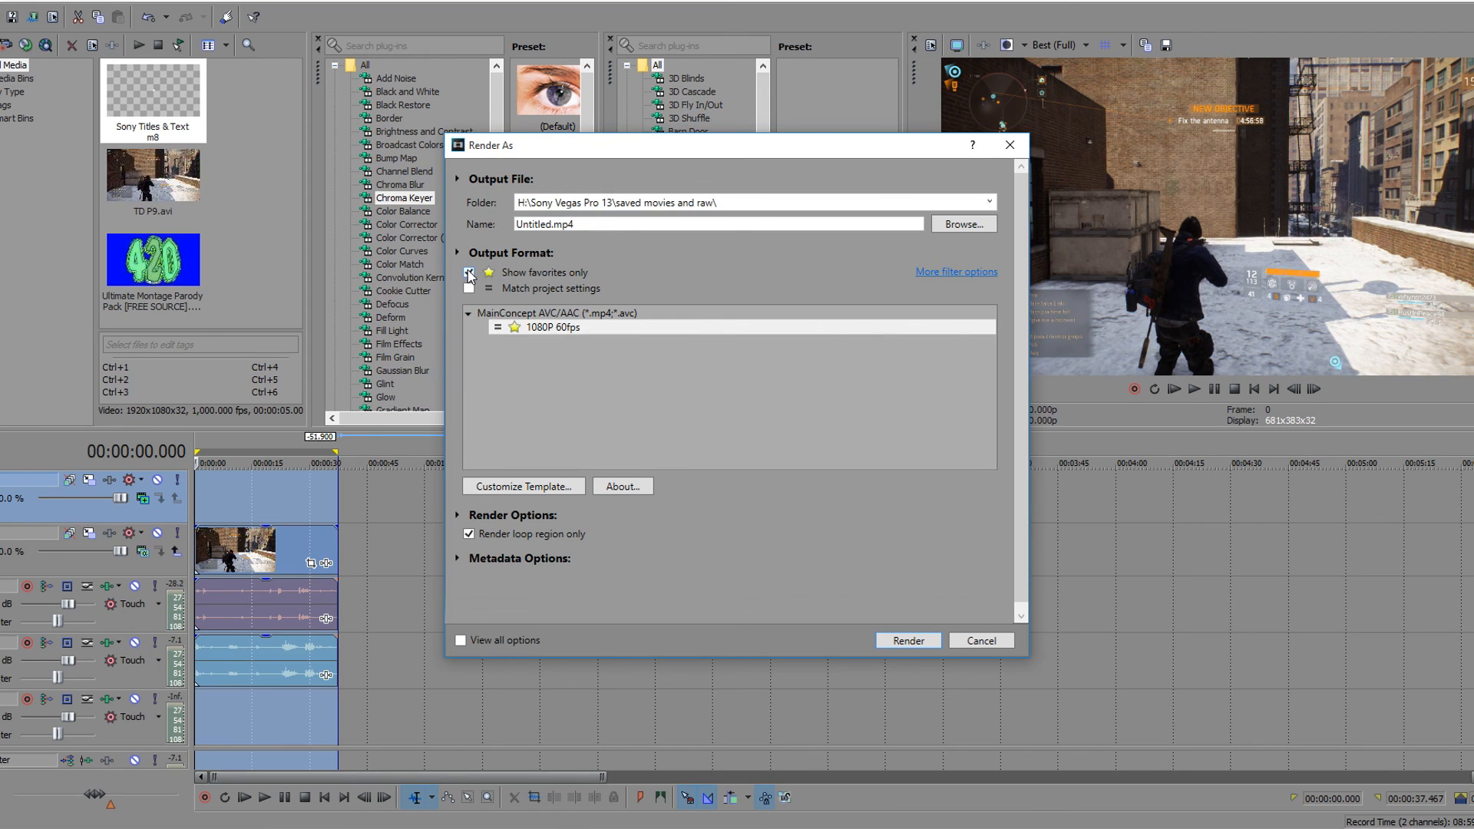
click(469, 273)
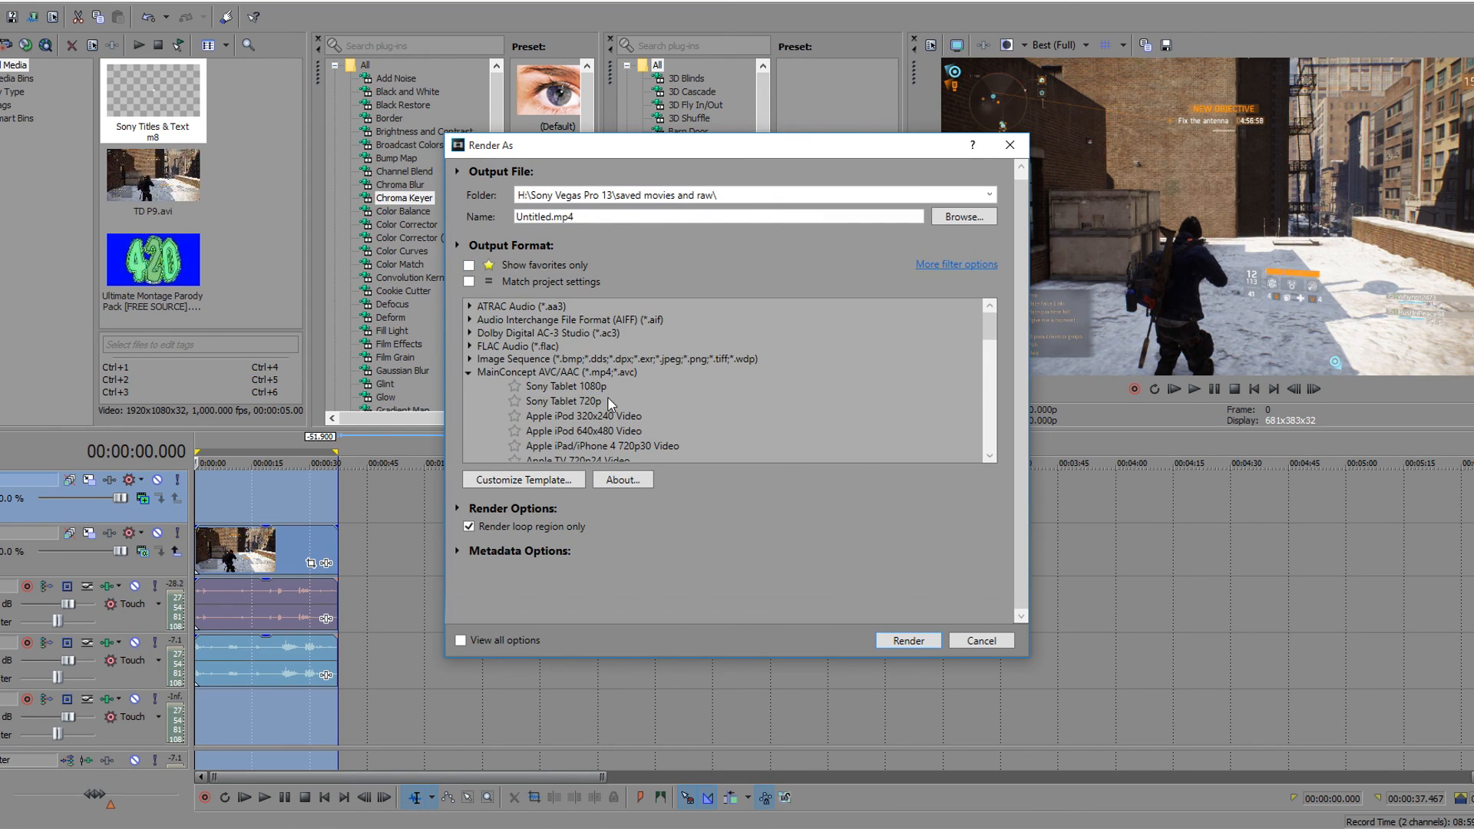
Customize the MainConcept AVC/AAC template Internet HD 1080p with the High profile and a frame rate of 60
mouse_move(991, 332)
mouse_down()
mouse_move(988, 389)
mouse_move(990, 353)
mouse_up()
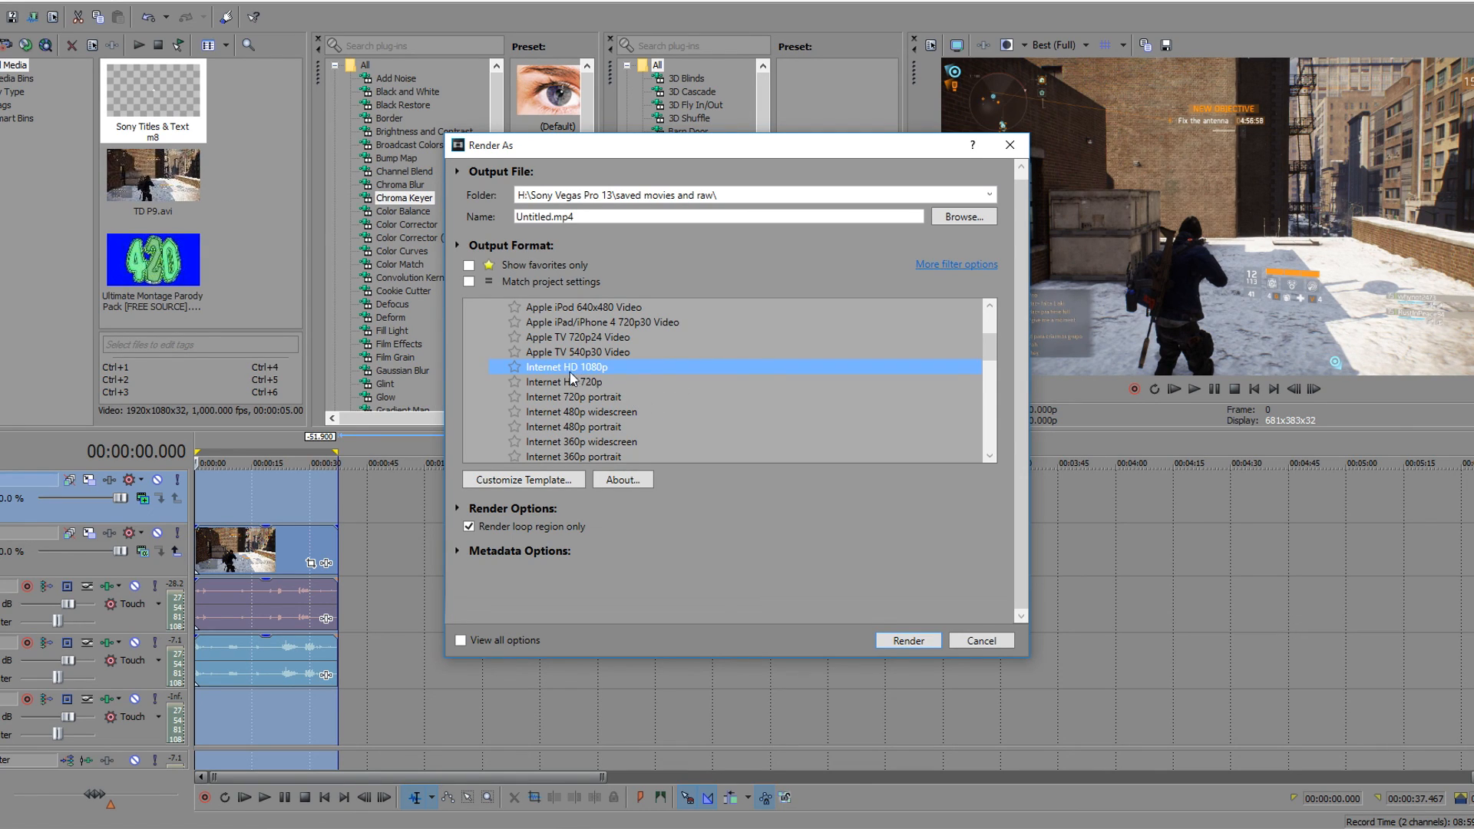
click(561, 483)
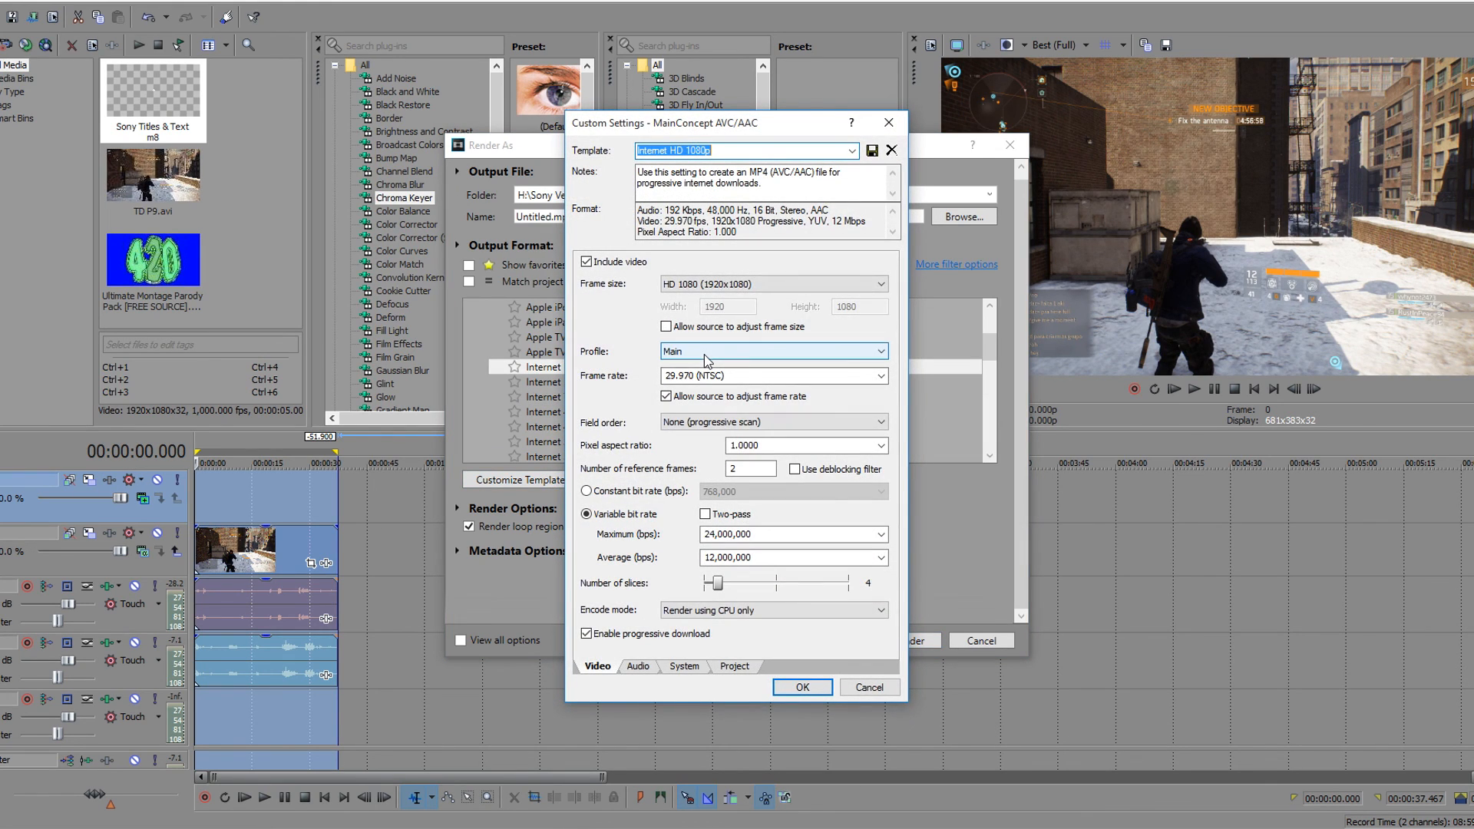
click(707, 355)
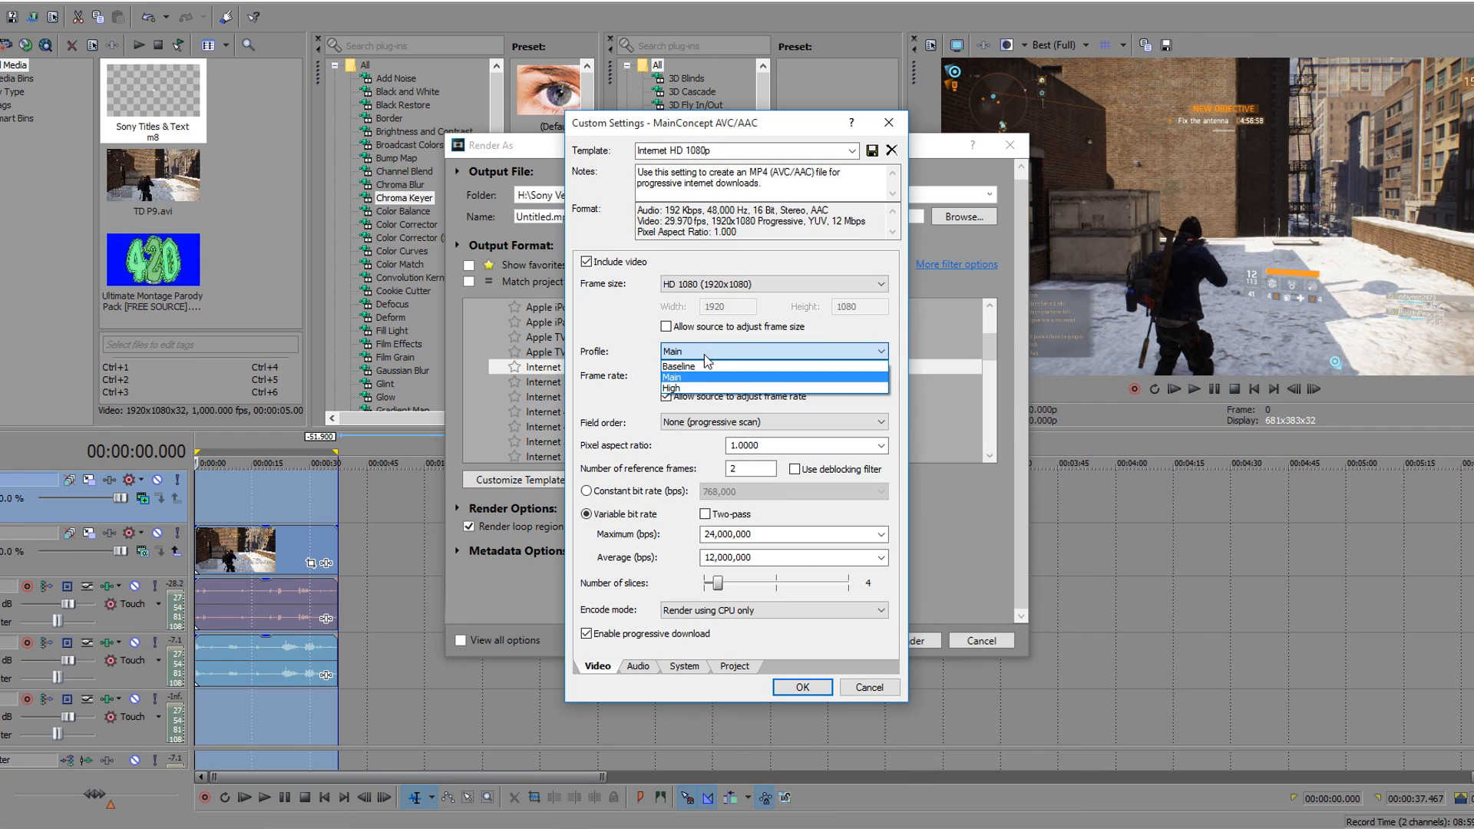
click(707, 388)
double_click(762, 374)
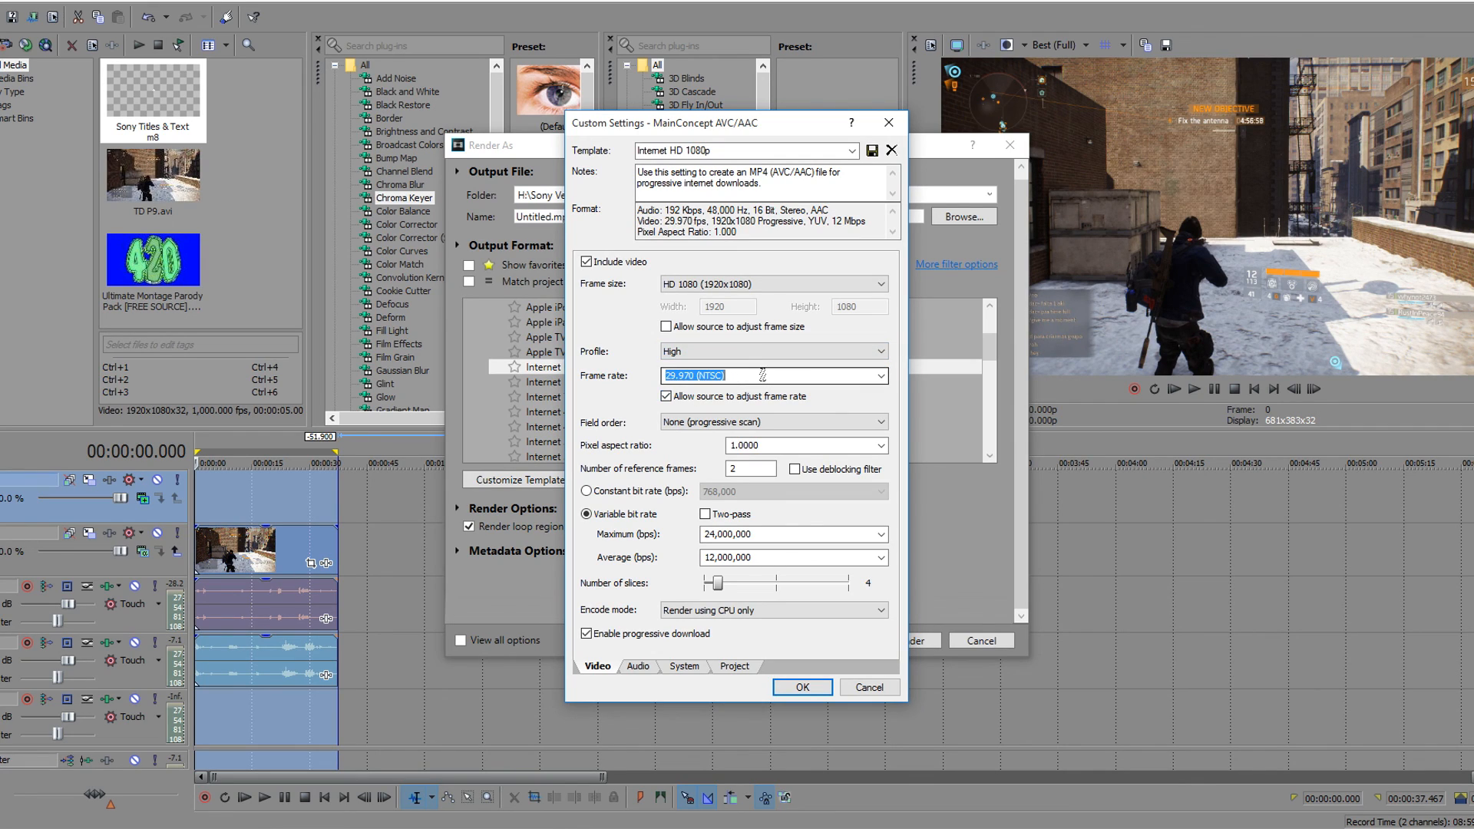
text(60.0000000)
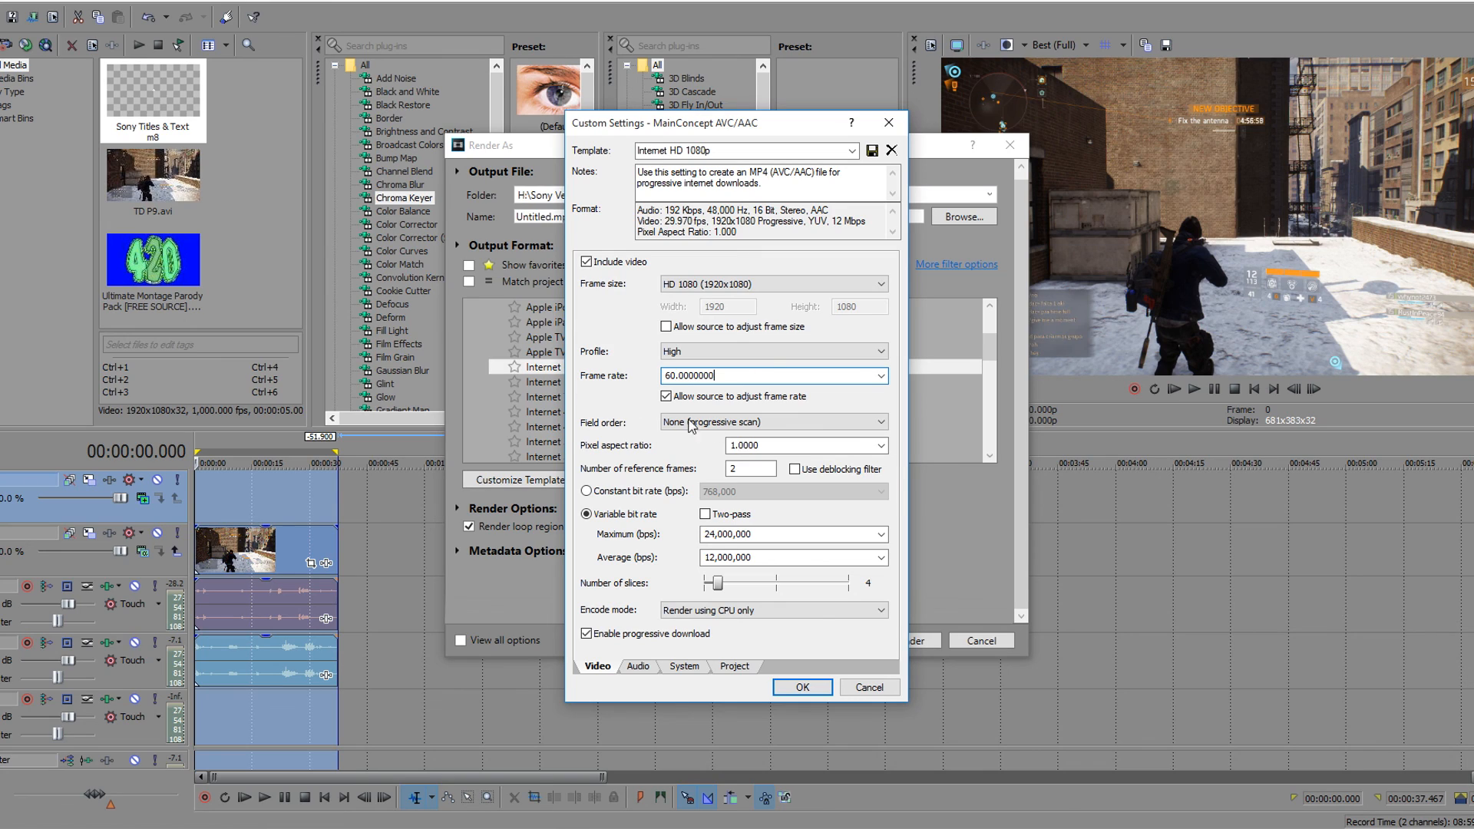
Check the template's audio and system settings and set its video rendering quality to Best
click(639, 665)
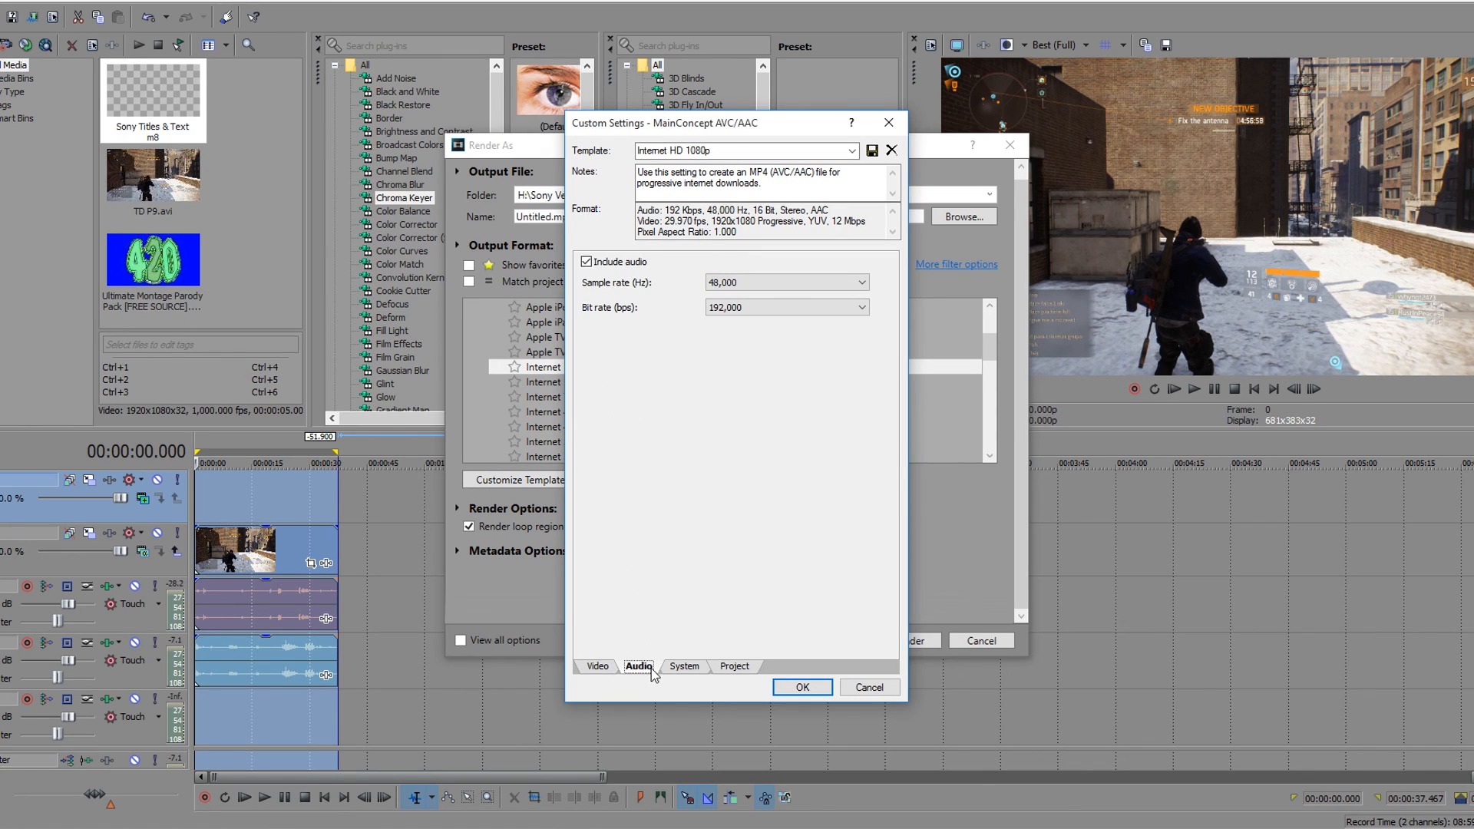
click(684, 667)
click(734, 667)
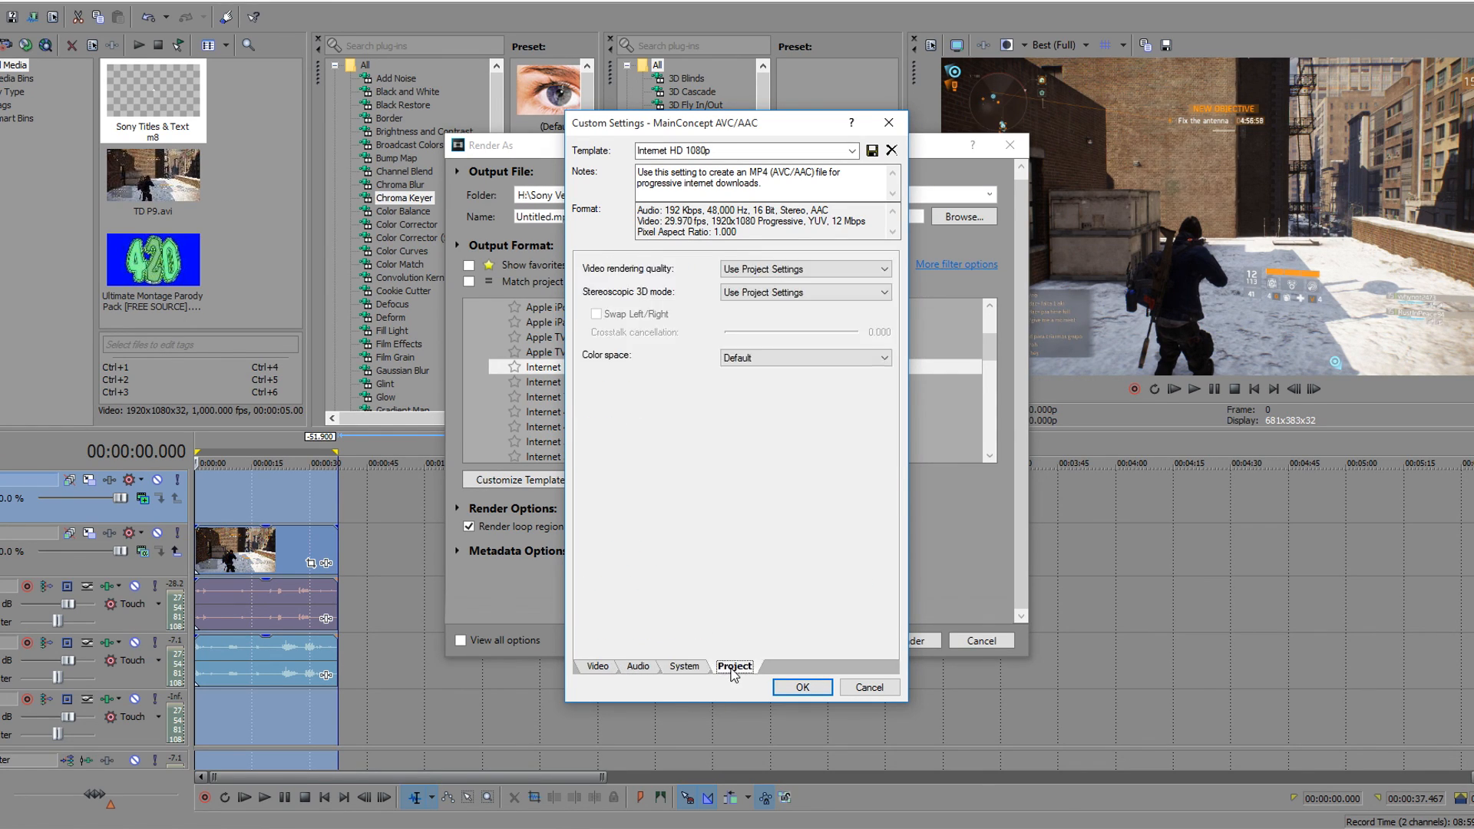
click(771, 270)
click(845, 327)
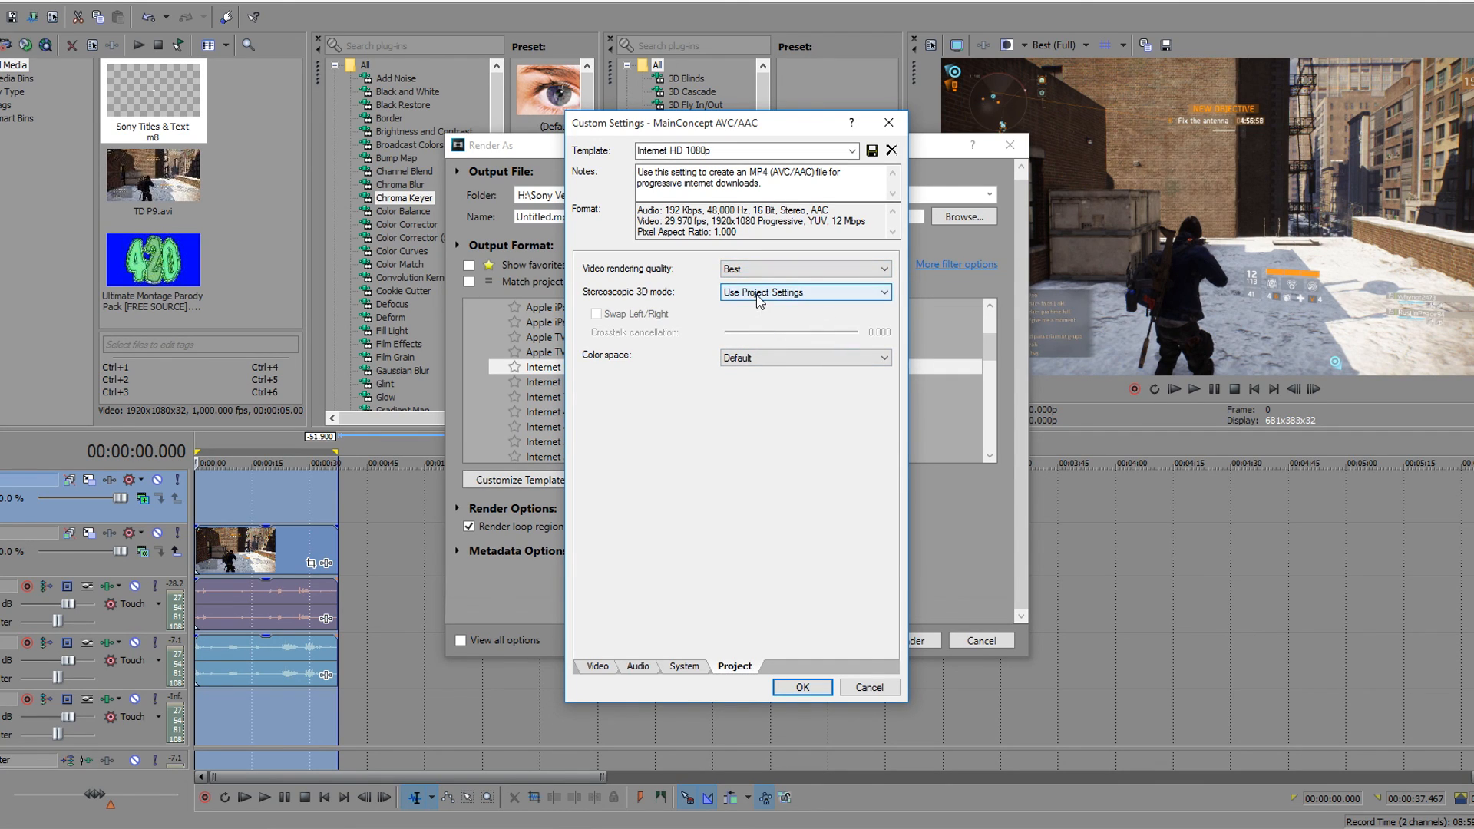
Save the customized video settings as a new render template named "dank memes" and accept them
click(598, 667)
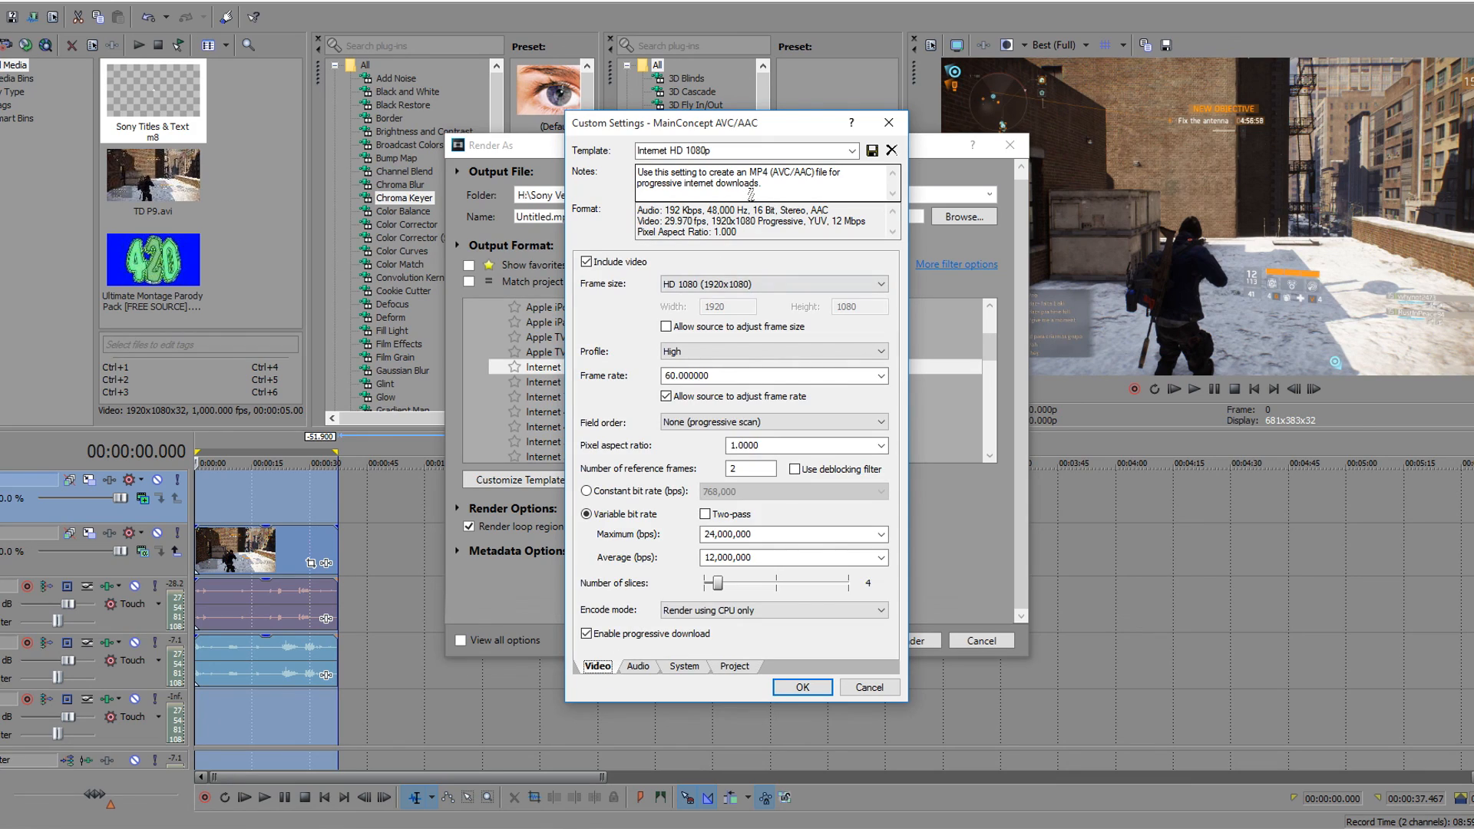
drag(721, 150, 563, 151)
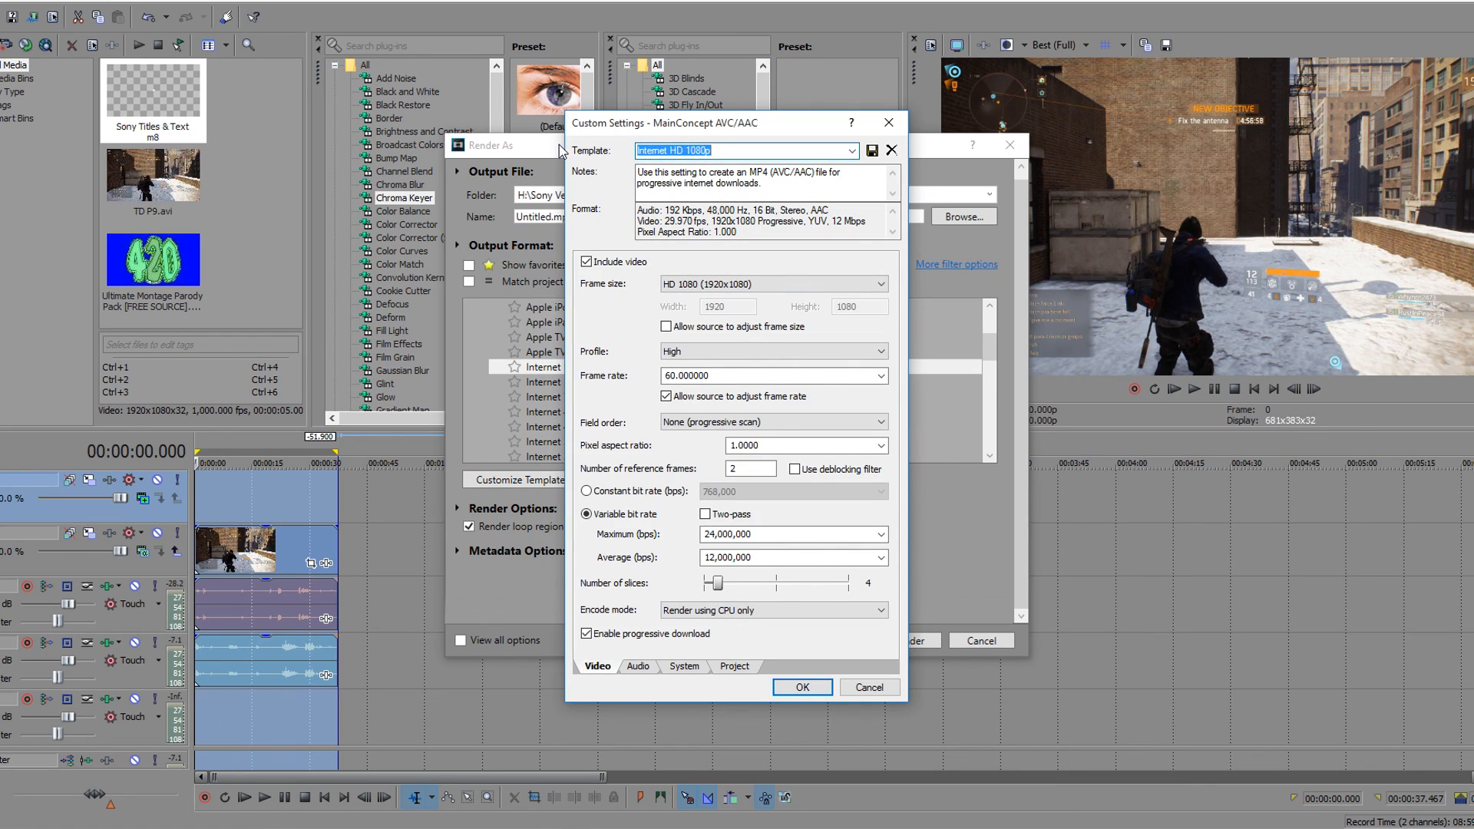
text(dank memes)
click(873, 150)
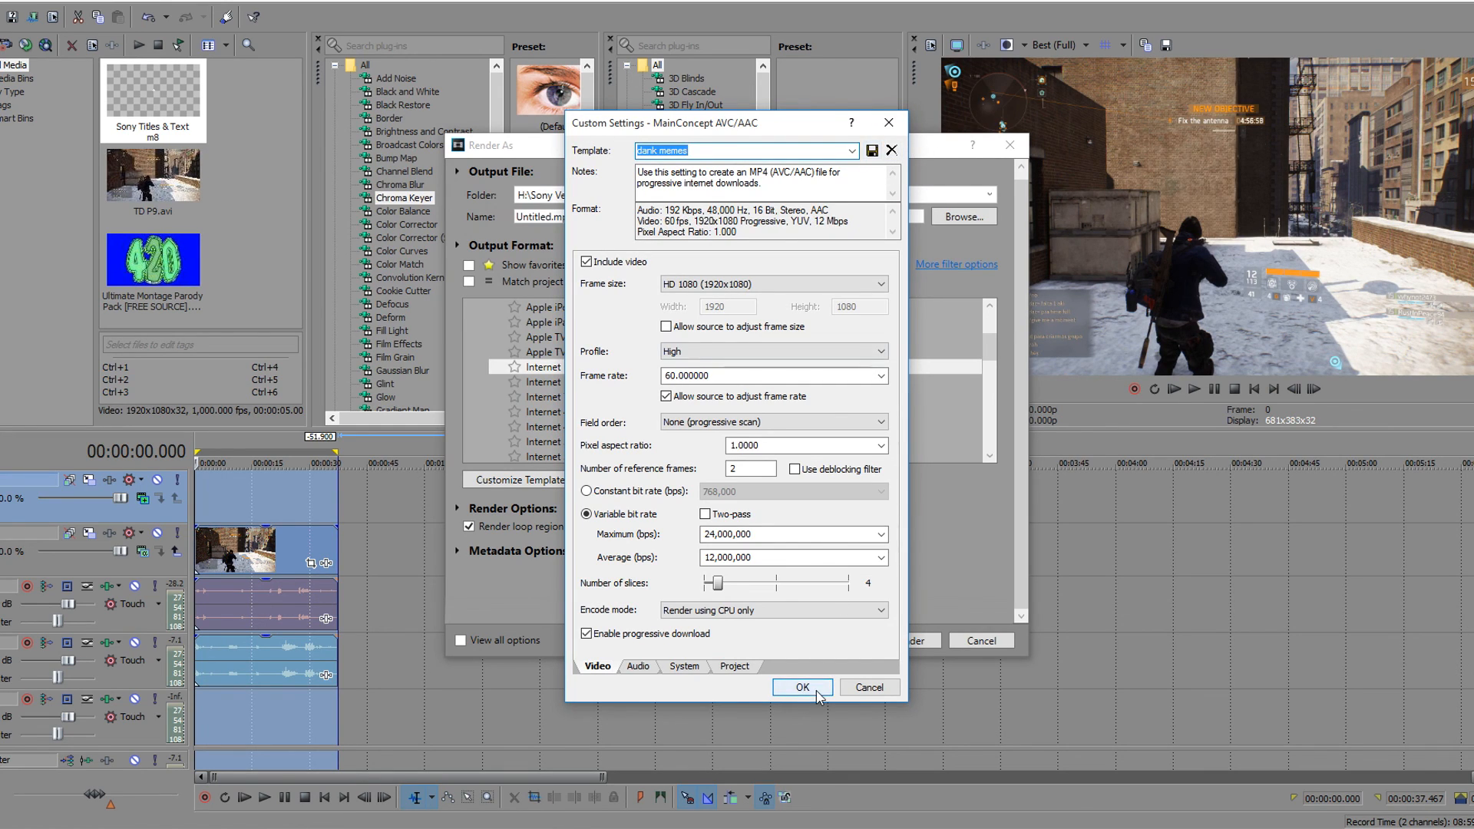
click(802, 688)
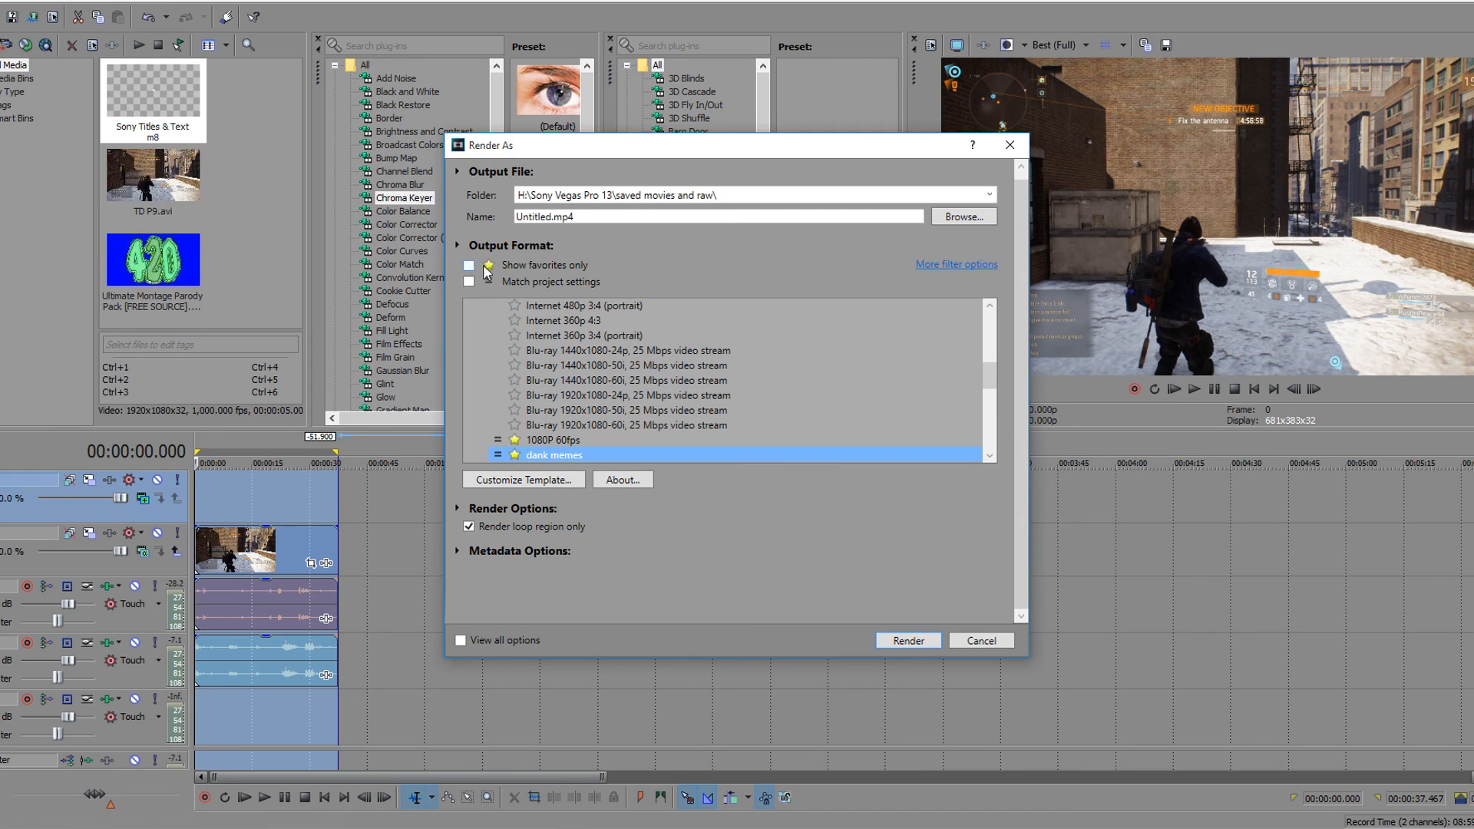
Filter the templates to favourites only, start rendering Untitled.mp4 with the "dank memes" template, and cancel the render
click(470, 266)
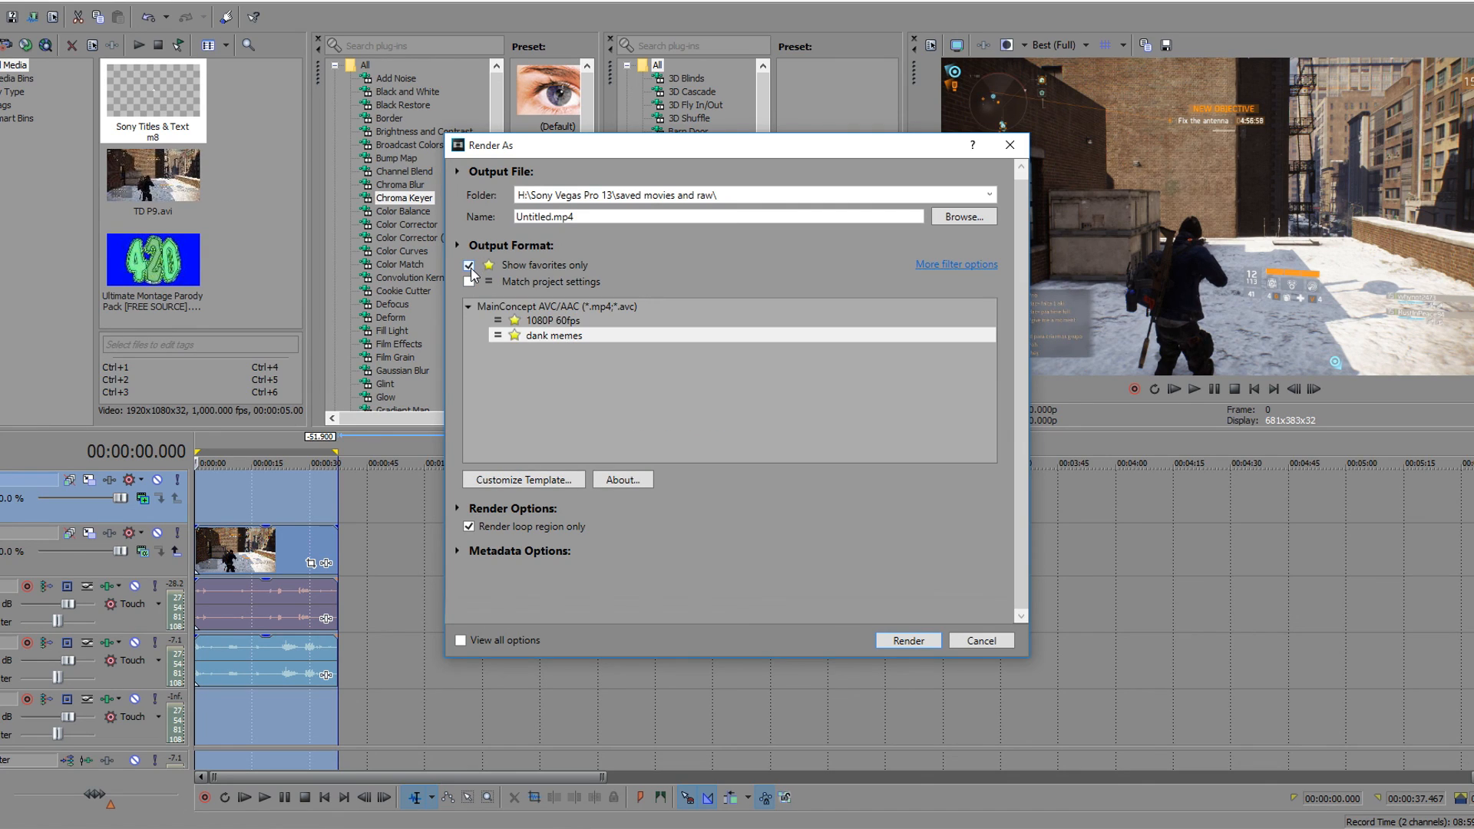
click(573, 322)
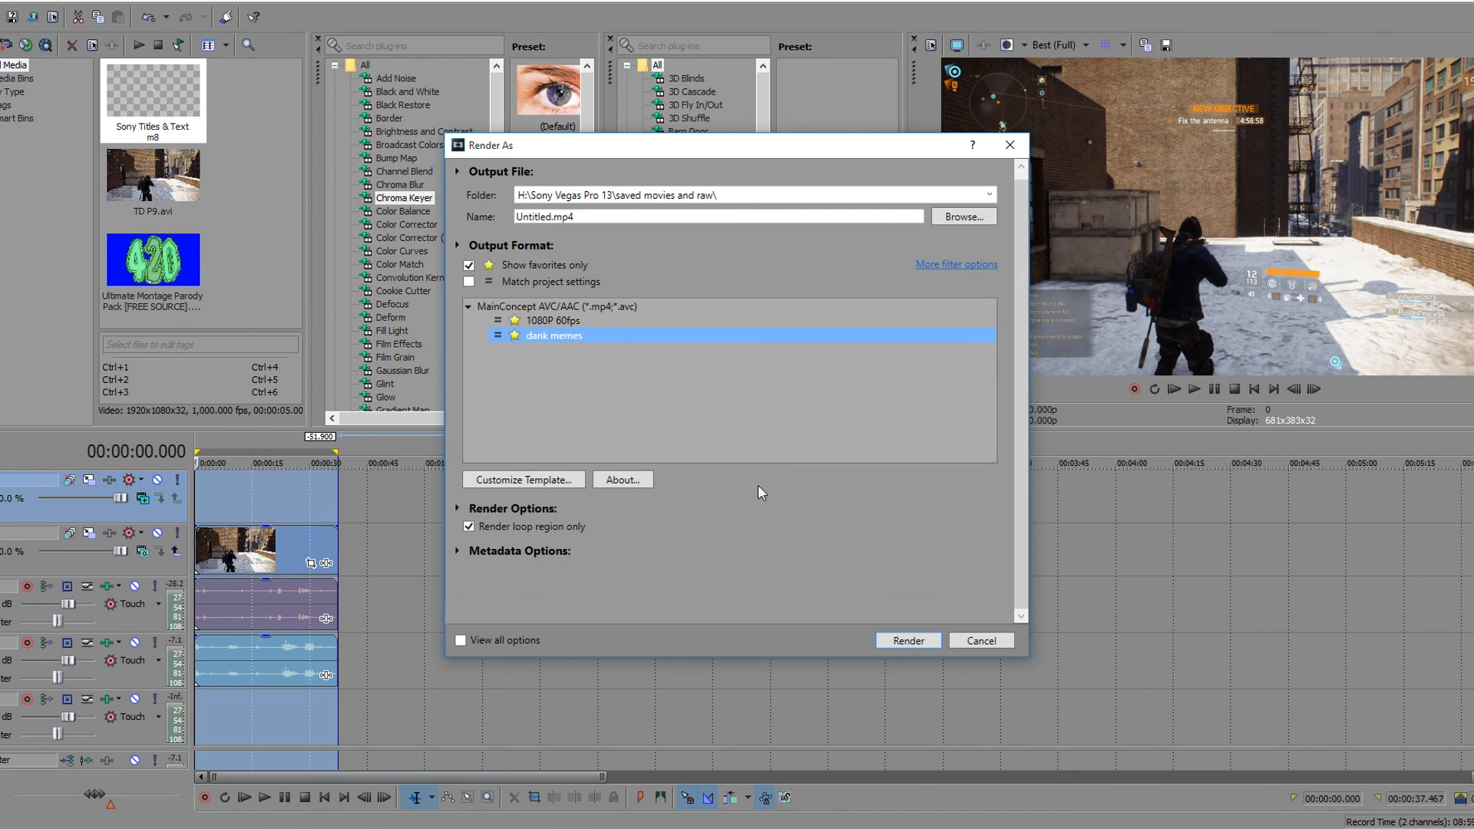
click(912, 642)
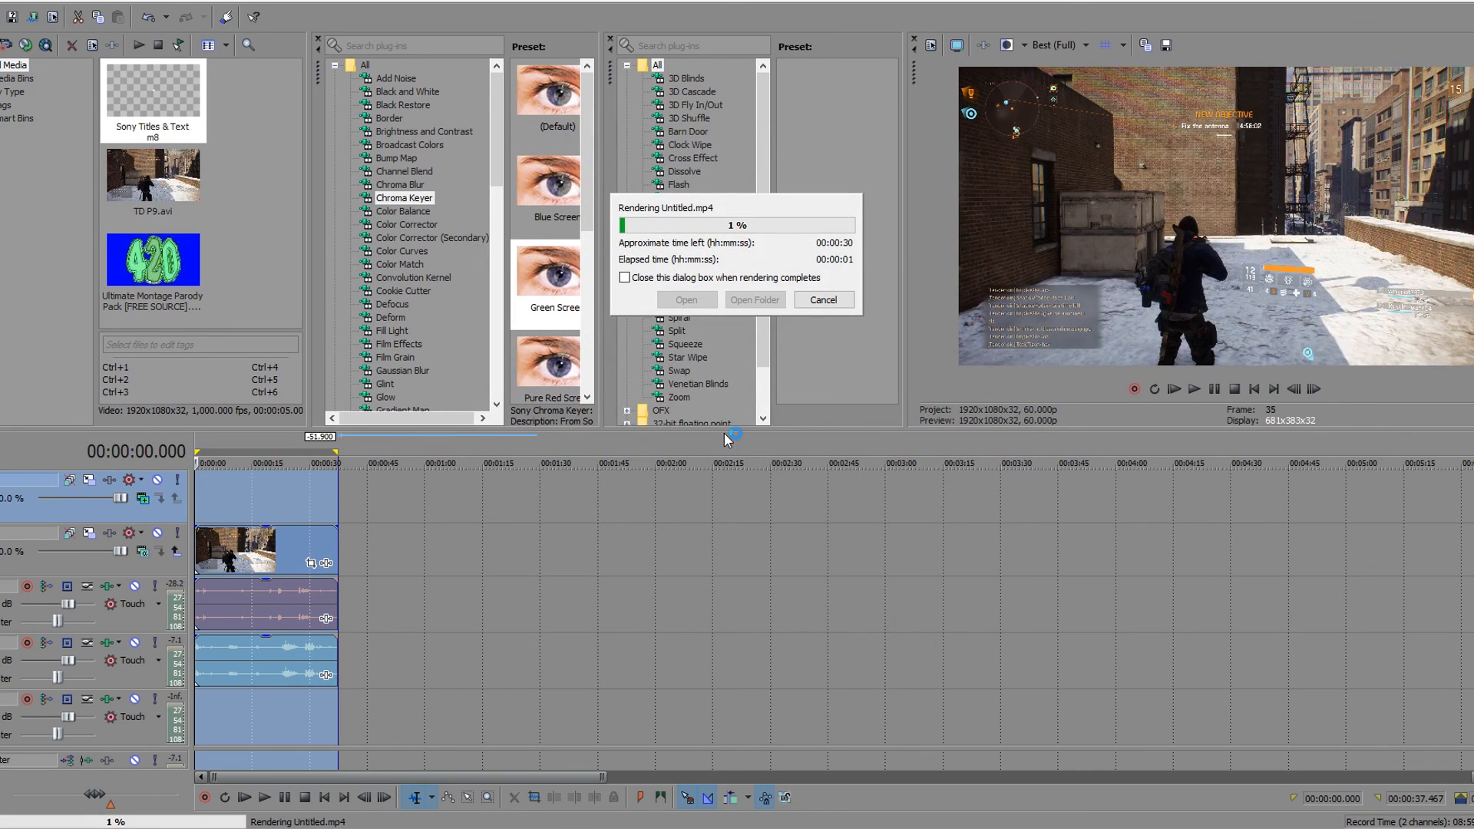
click(823, 300)
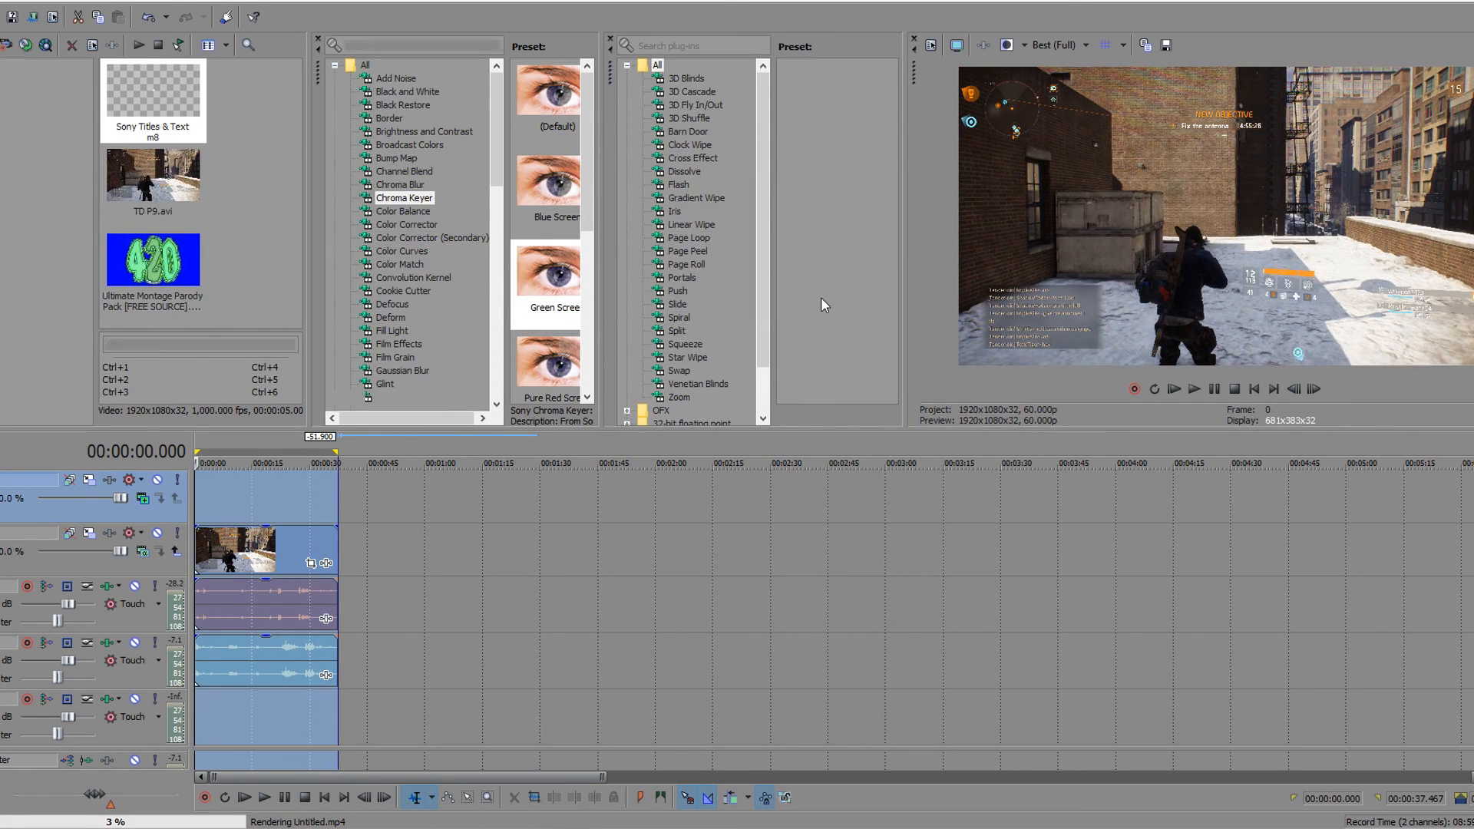
click(255, 479)
drag(253, 499, 315, 509)
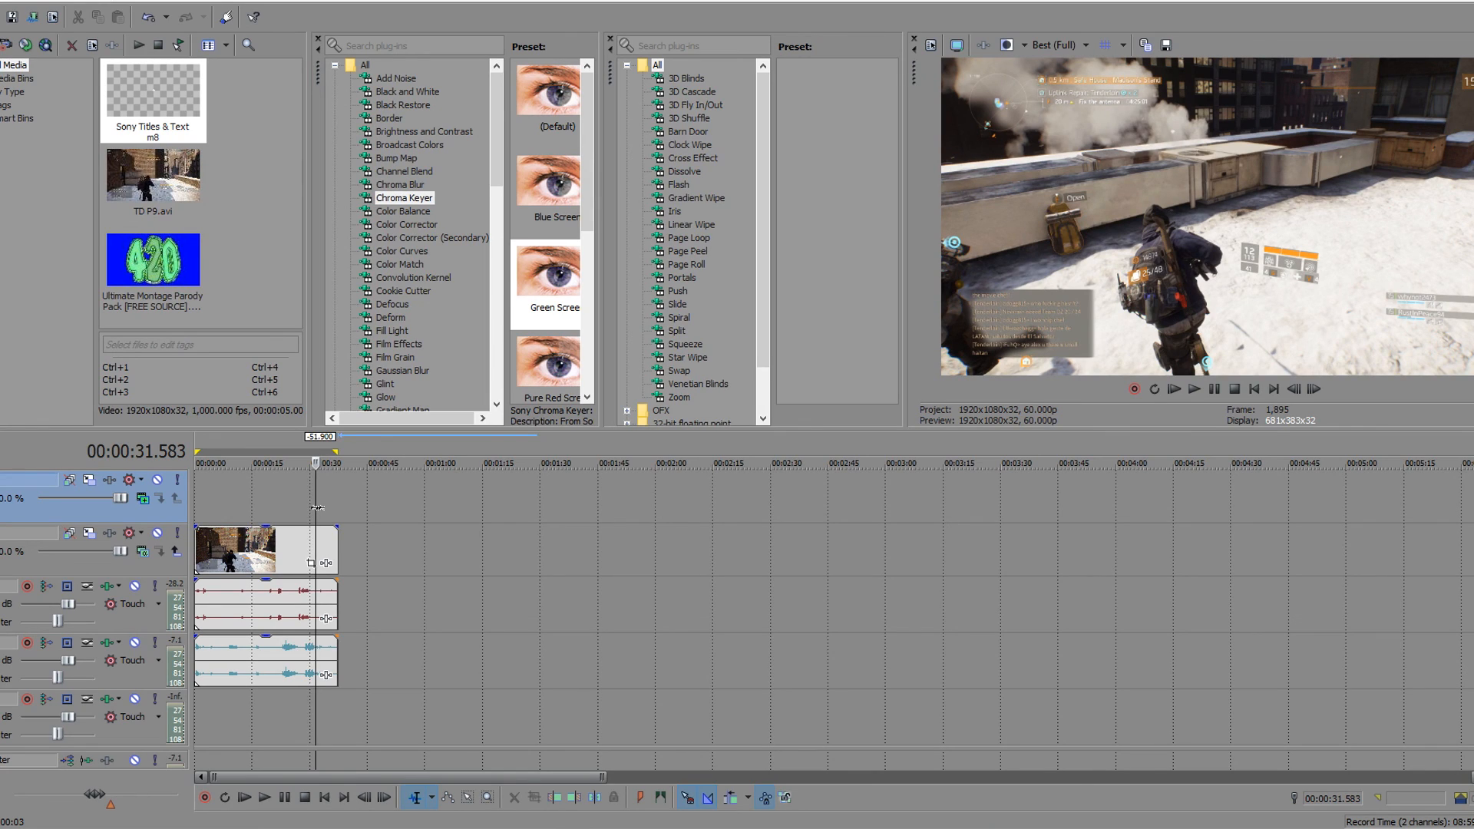
scroll(317, 508, up, 3)
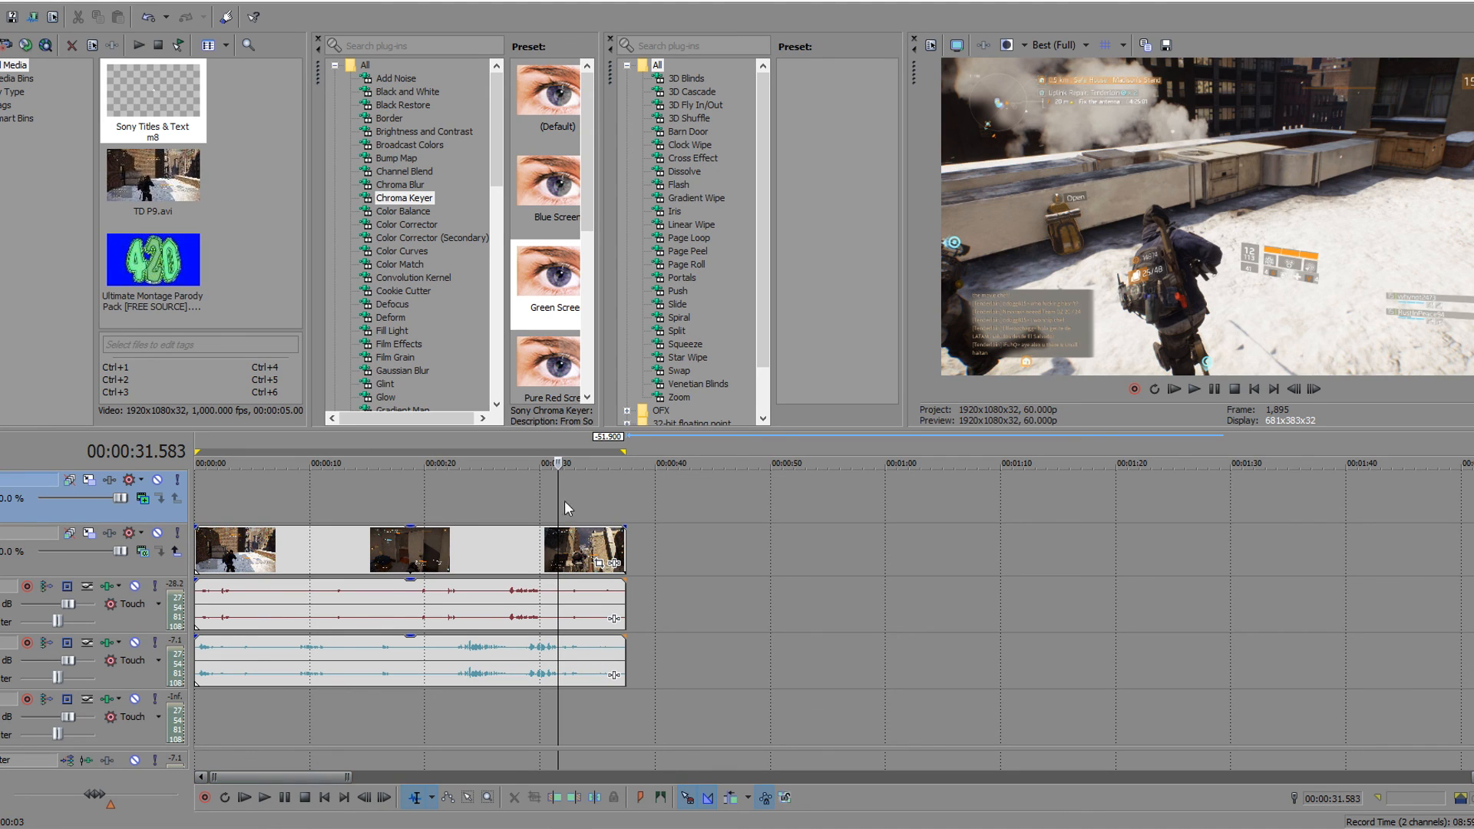
drag(559, 501, 452, 500)
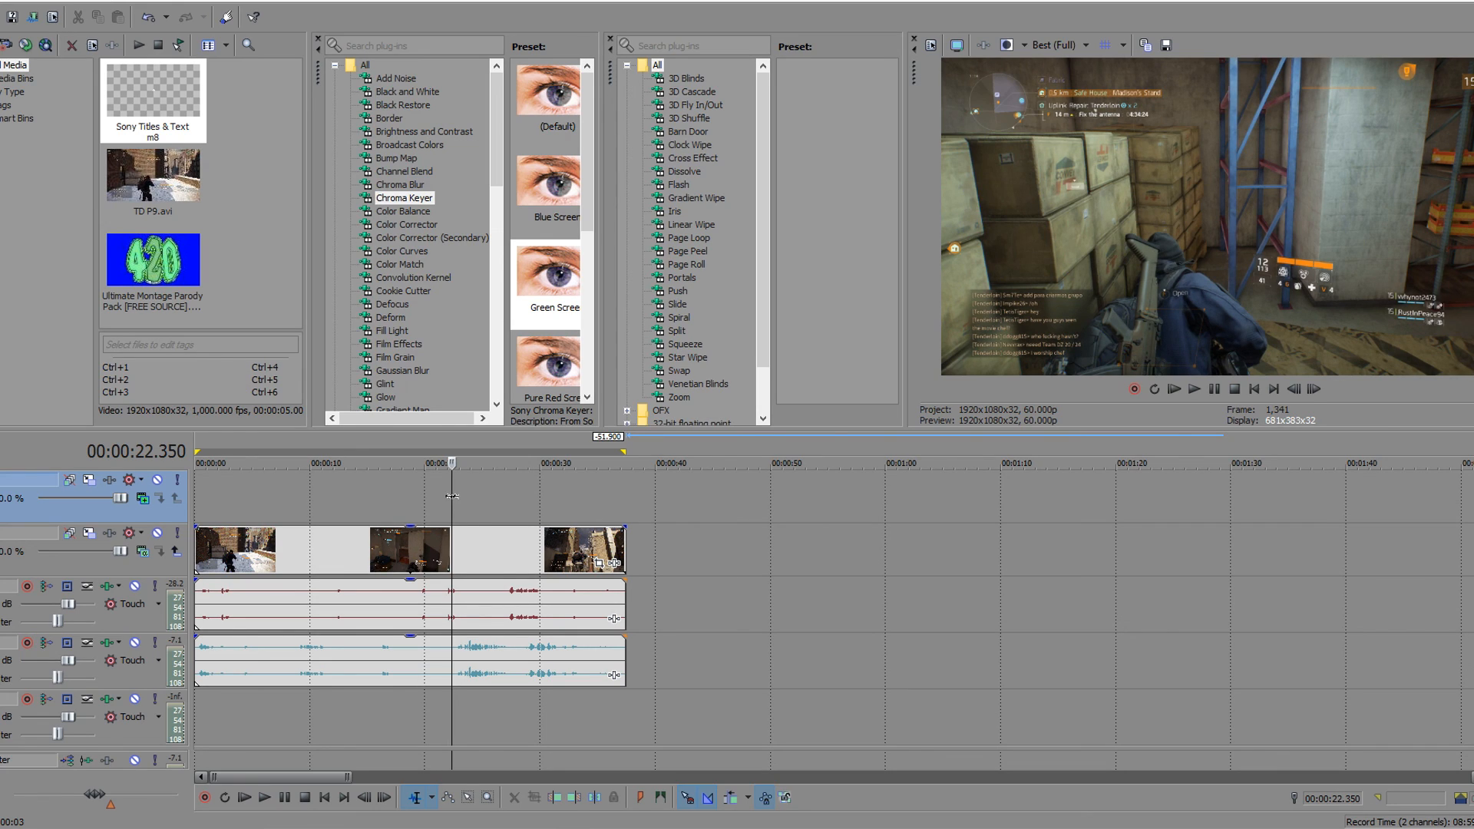
click(430, 557)
key(space)
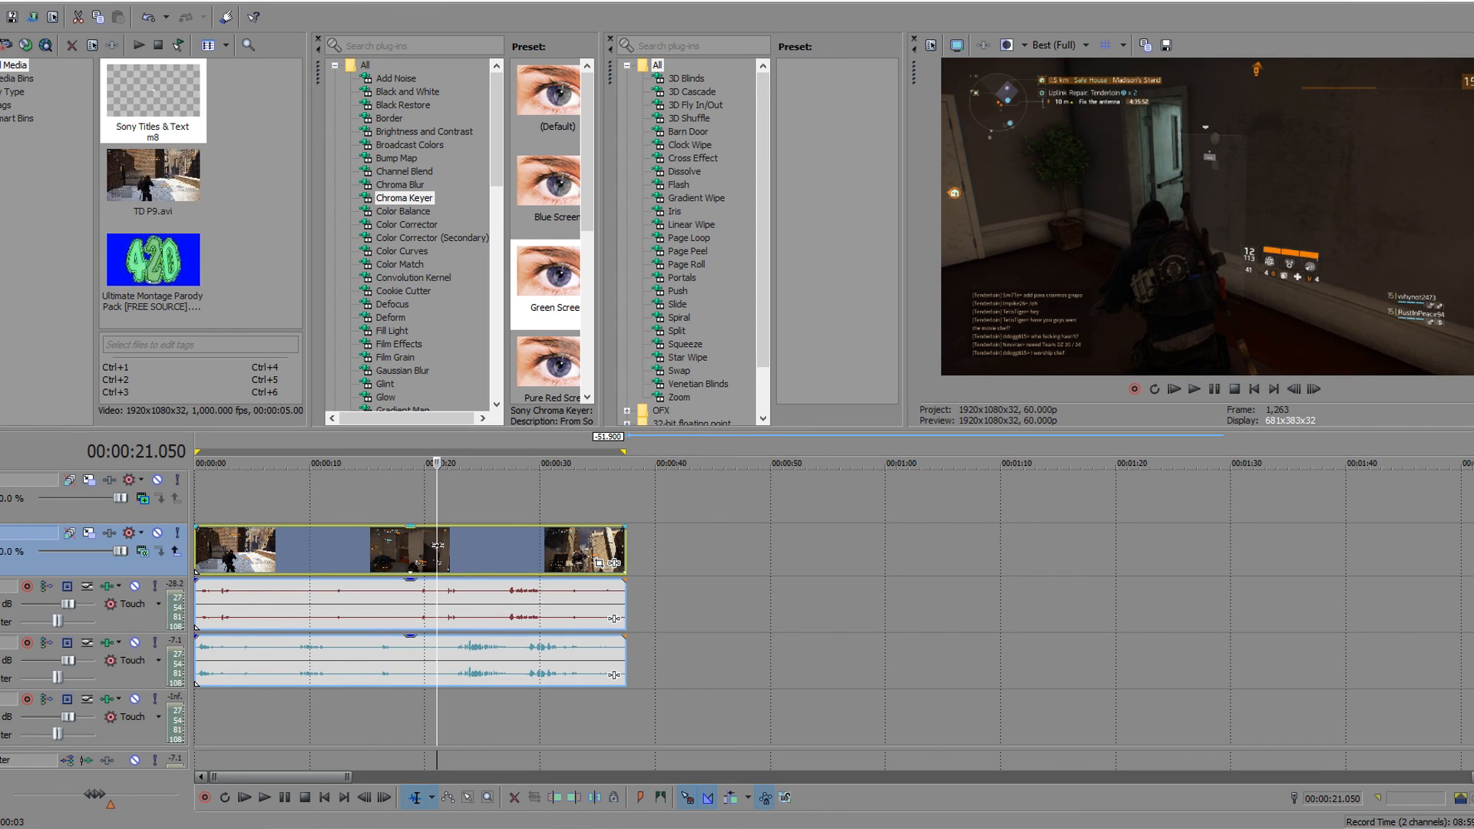
click(416, 567)
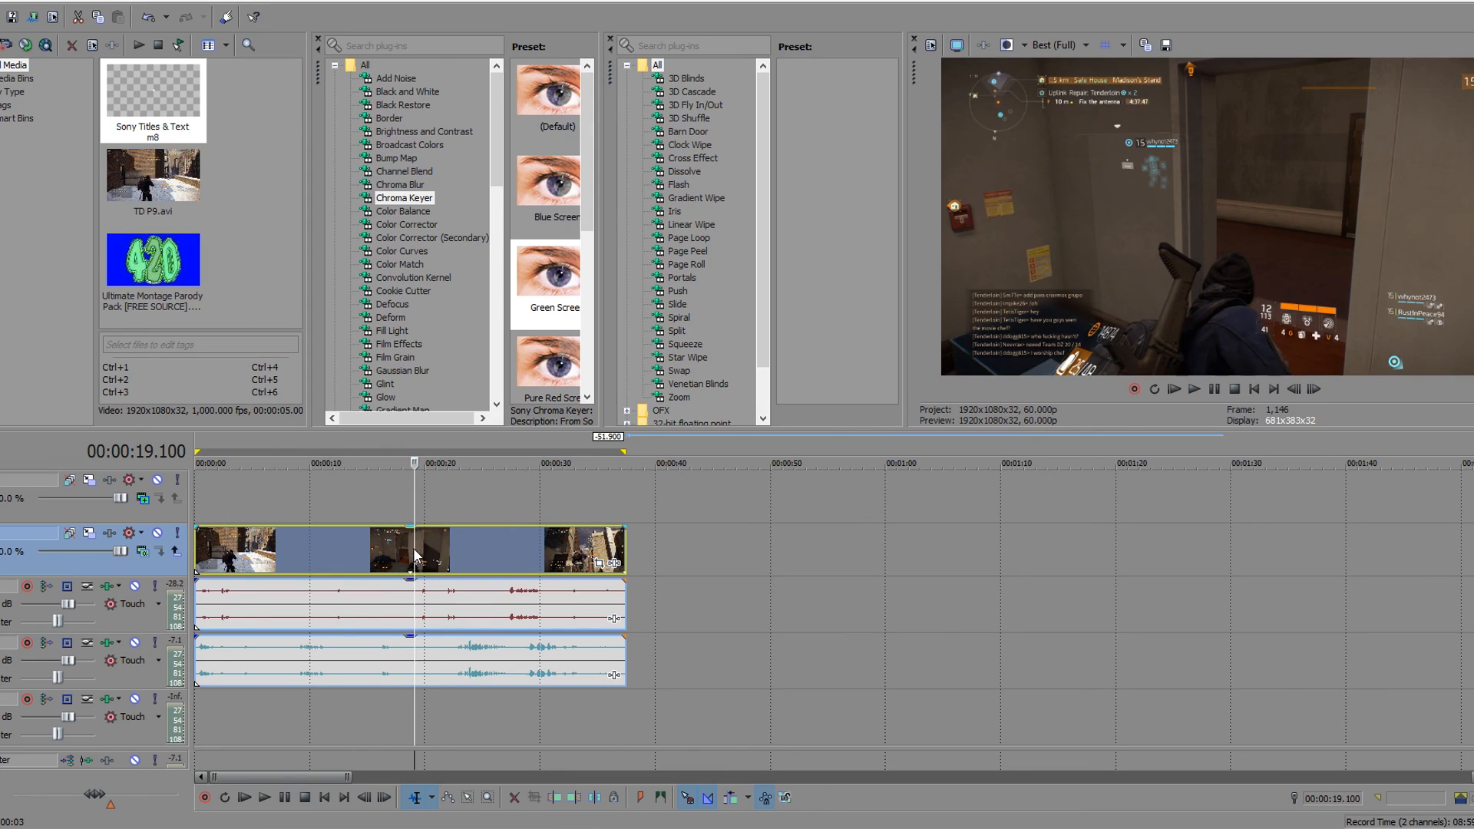